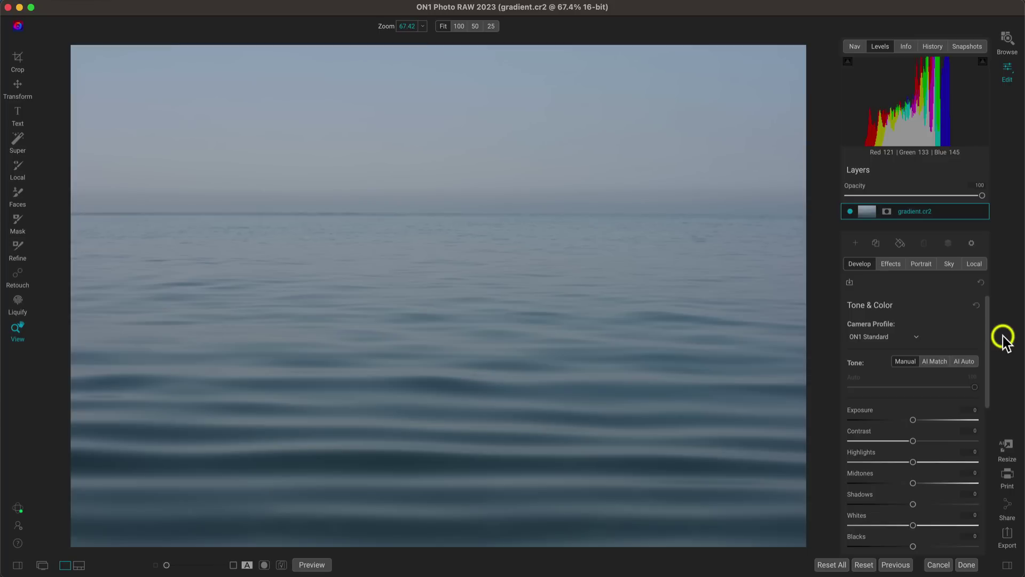
Add a Photo Filter effect that tints the seascape blue (hue 240, amount 20)
{"action": "left_click", "coordinate": [893, 260]}
{"action": "left_click", "coordinate": [924, 302]}
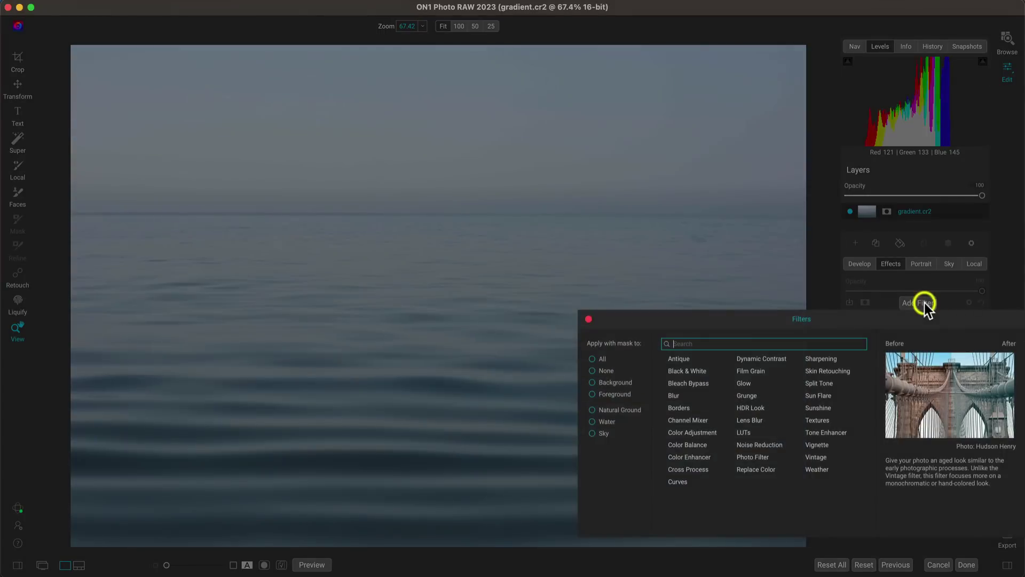
{"action": "left_click", "coordinate": [764, 458]}
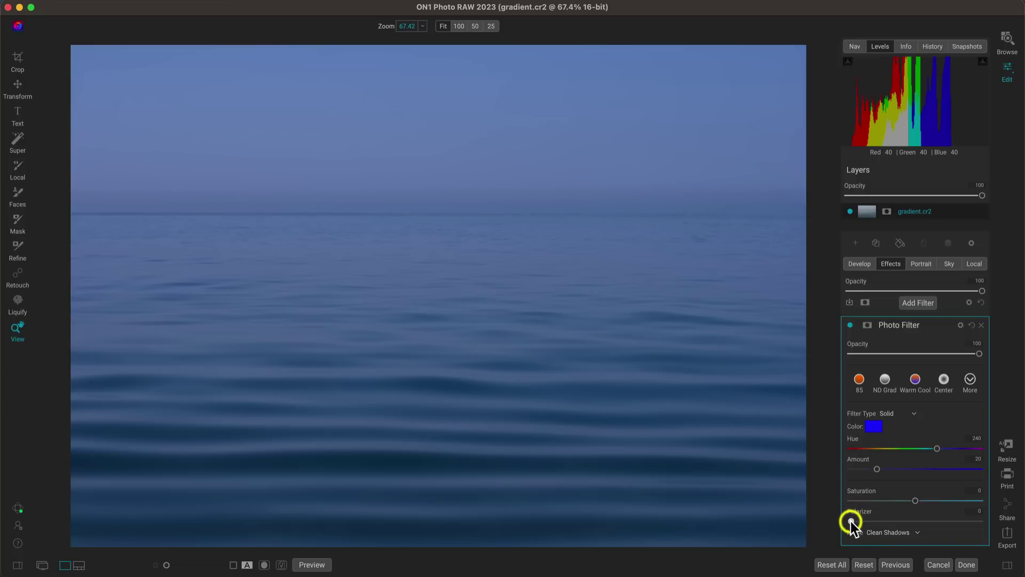
{"action": "mouse_move", "coordinate": [851, 521]}
{"action": "left_mouse_down"}
{"action": "mouse_move", "coordinate": [983, 508]}
{"action": "mouse_move", "coordinate": [848, 514]}
{"action": "left_mouse_up"}
{"action": "left_click", "coordinate": [850, 325]}
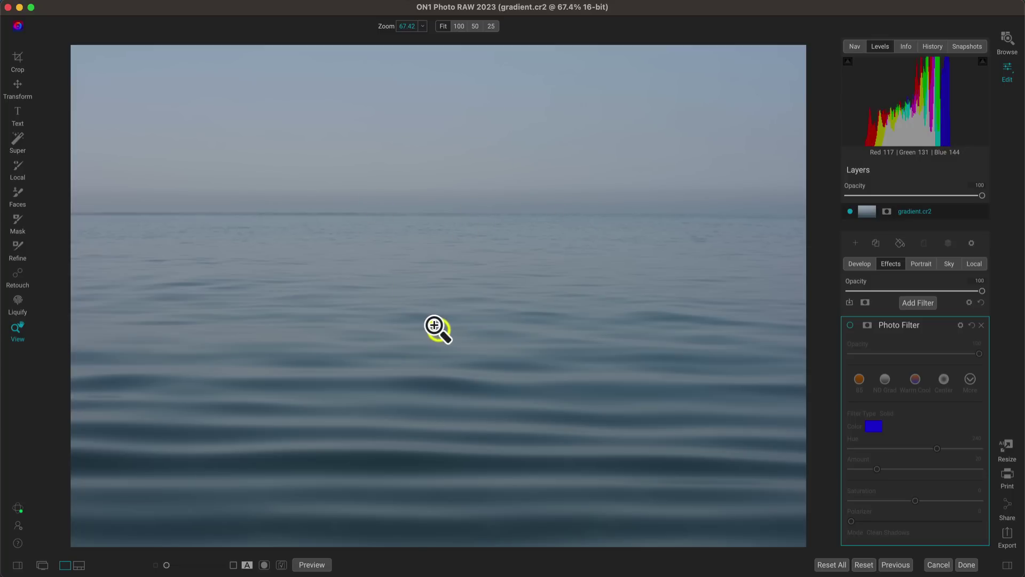
{"action": "left_click", "coordinate": [850, 325]}
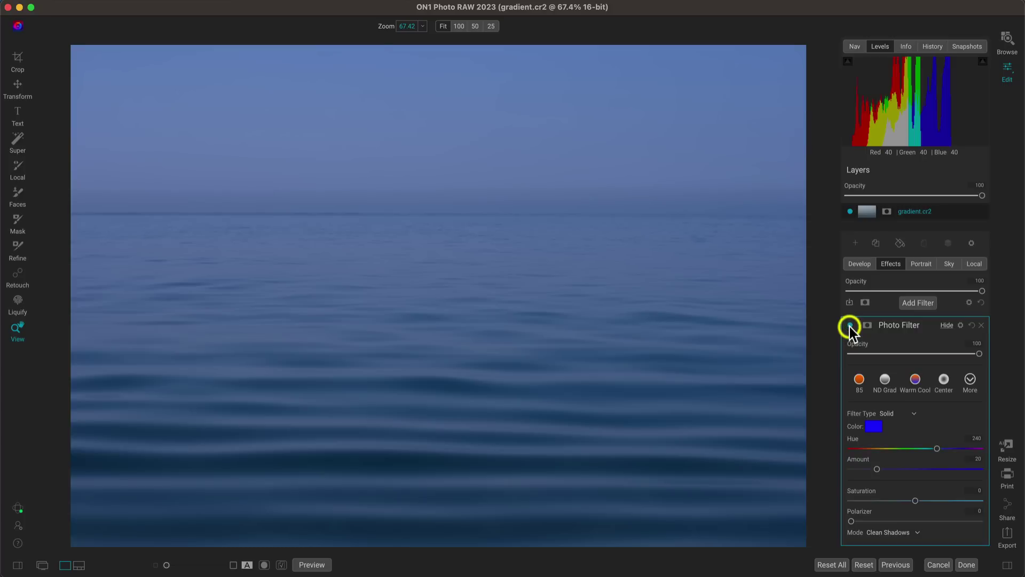
Change the Photo Filter's Filter Type to Bi-Color, with blue over the sky and orange over the water
{"action": "left_click", "coordinate": [911, 415]}
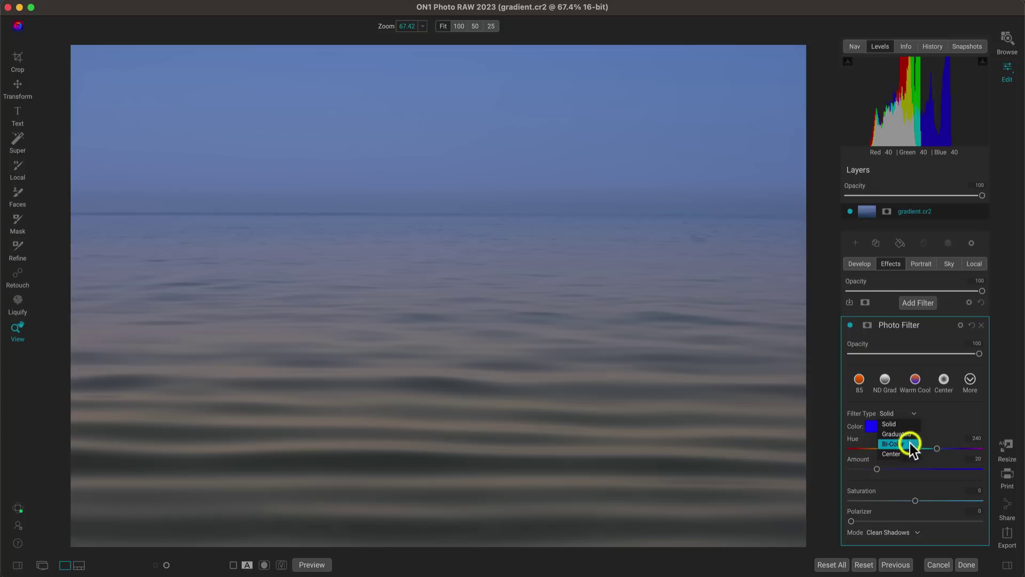
{"action": "left_click", "coordinate": [904, 445]}
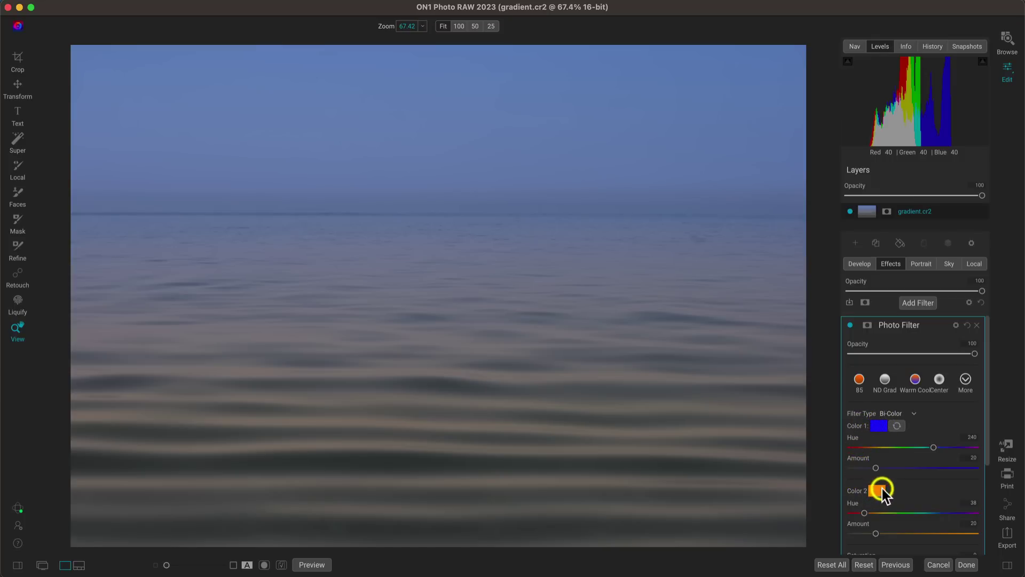
Change the Bi-Color filter's Color 1 from blue to cyan (hue 204)
{"action": "left_click", "coordinate": [878, 426]}
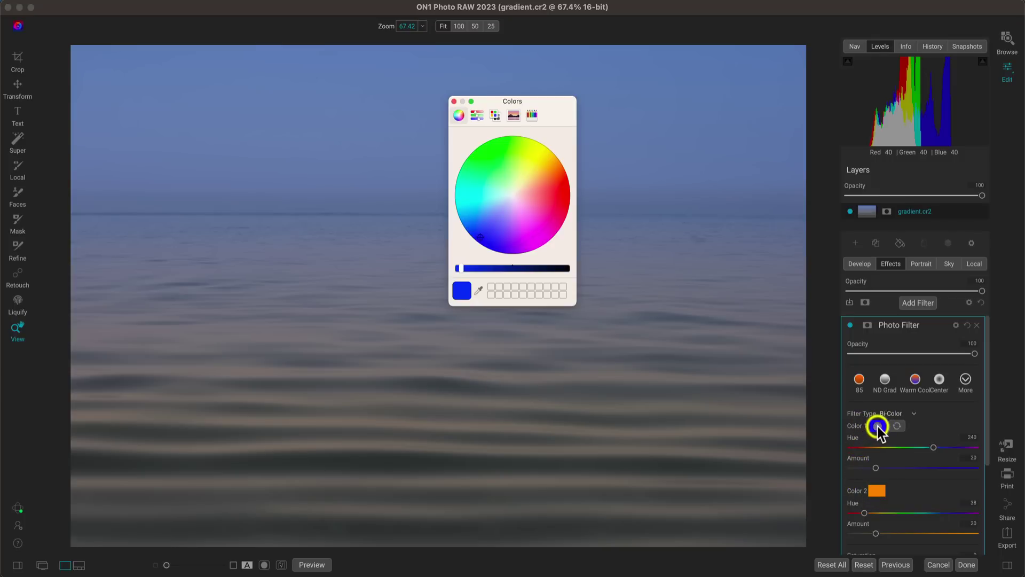
{"action": "left_click_drag", "start_coordinate": [481, 236], "coordinate": [448, 204]}
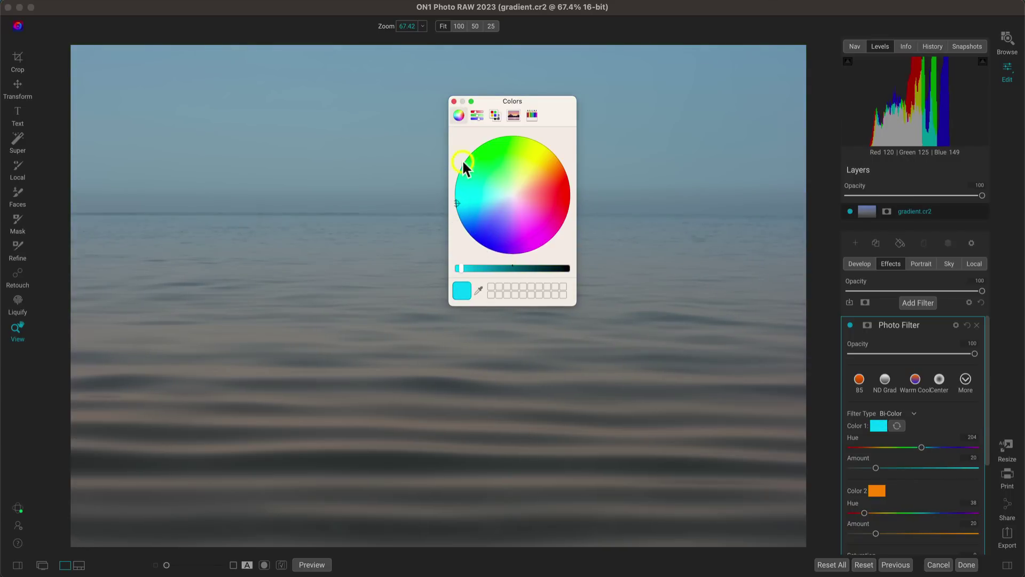
{"action": "left_click", "coordinate": [454, 101]}
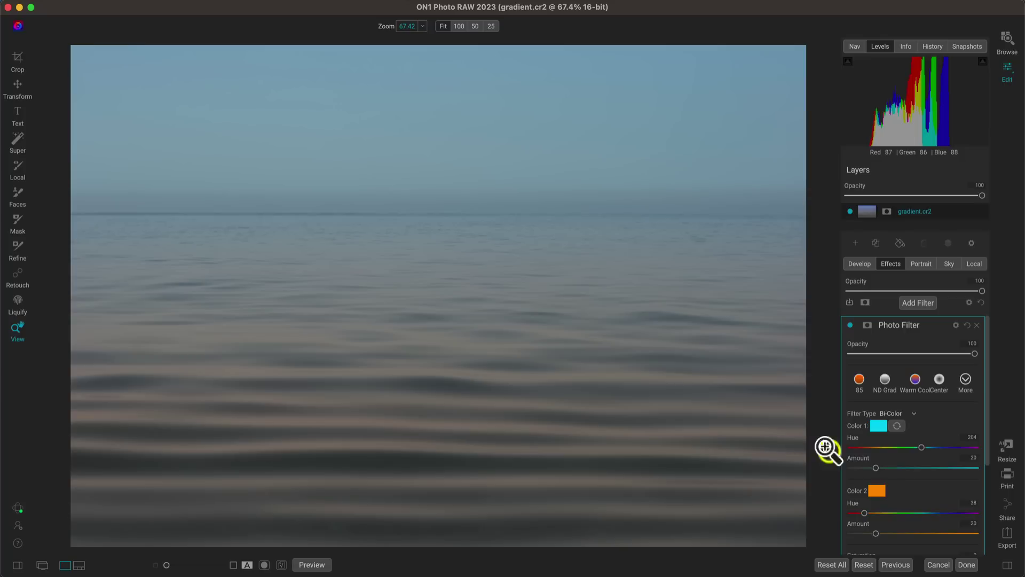
Change Color 2 to red (hue 24)
{"action": "left_click", "coordinate": [877, 491]}
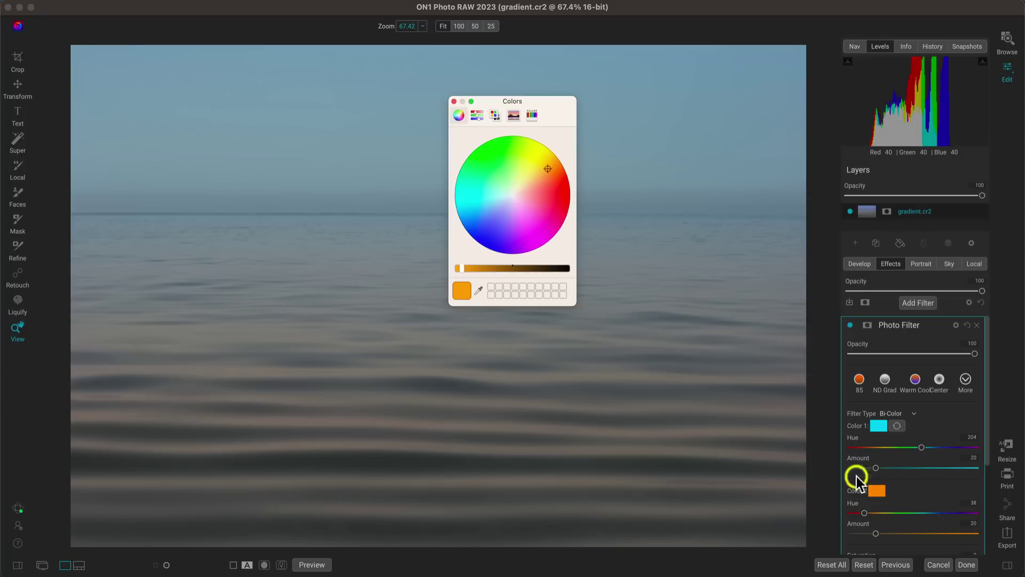
{"action": "left_click", "coordinate": [548, 167]}
{"action": "left_click_drag", "start_coordinate": [550, 167], "coordinate": [573, 194]}
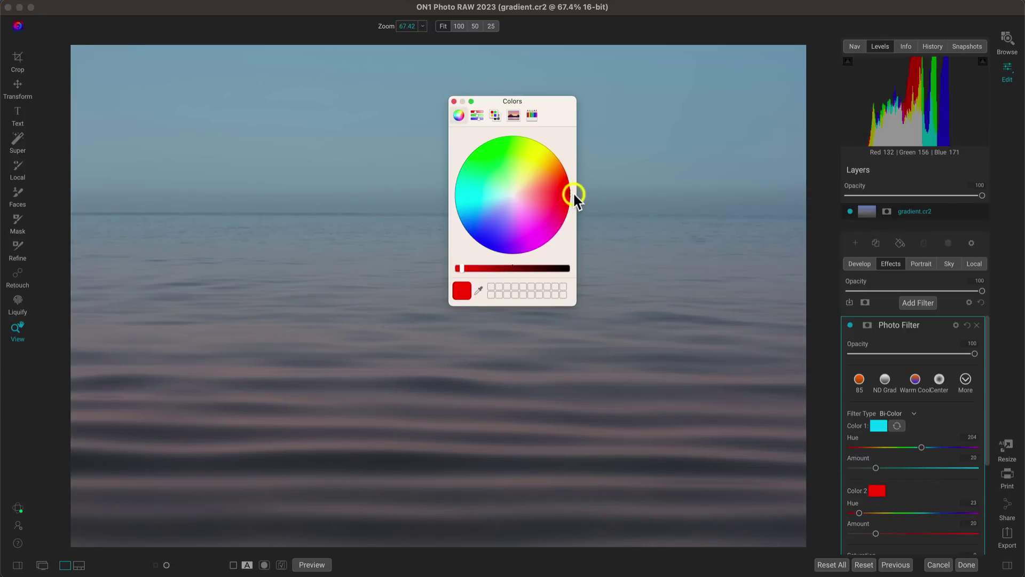
{"action": "left_click", "coordinate": [453, 102]}
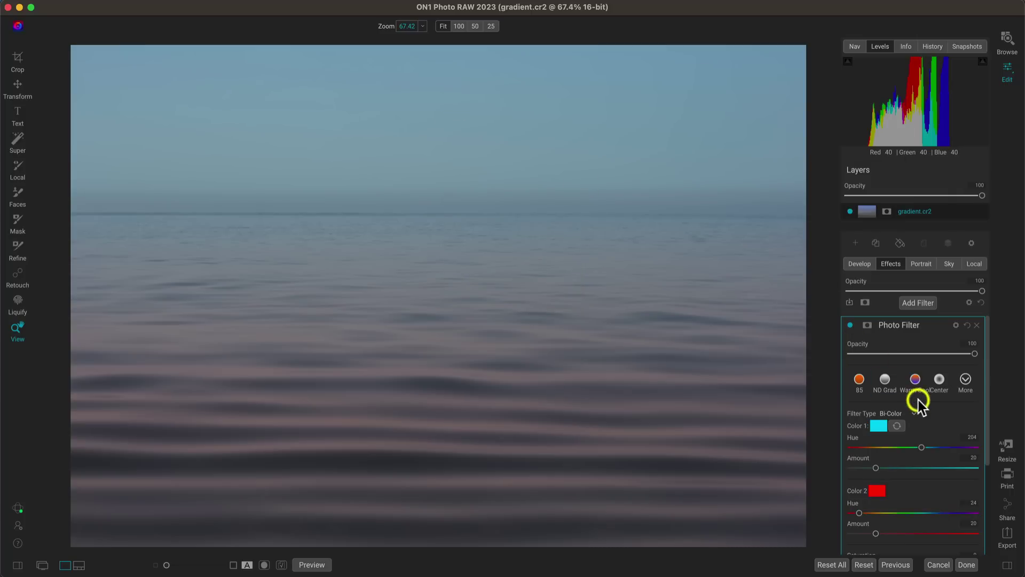
Set the Bi-Color filter's Mode to Clean Highlights for a stronger red tint on the water
{"action": "scroll", "coordinate": [934, 418], "scroll_direction": "down", "scroll_amount": 3}
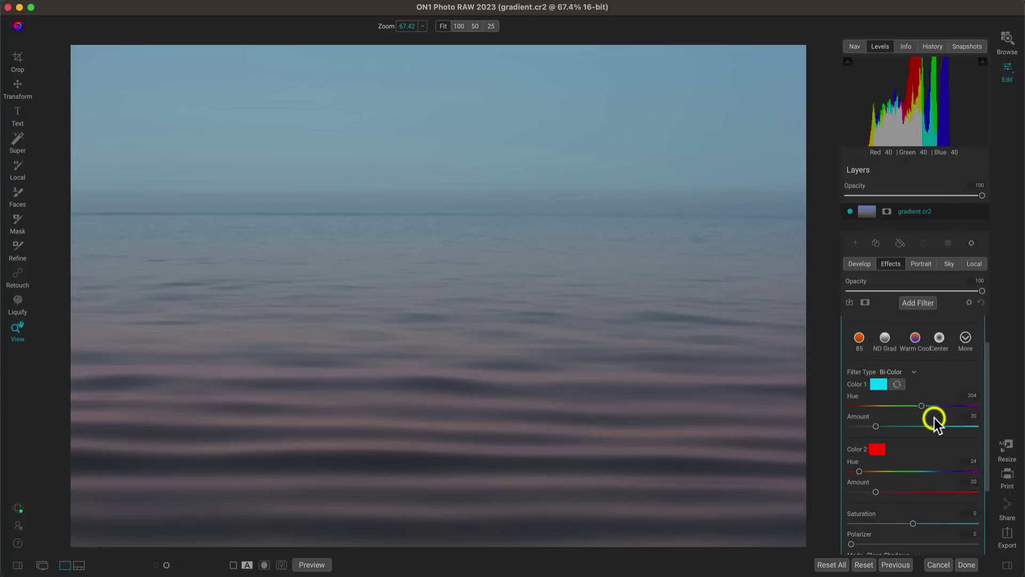
{"action": "scroll", "coordinate": [935, 418], "scroll_direction": "down", "scroll_amount": 3}
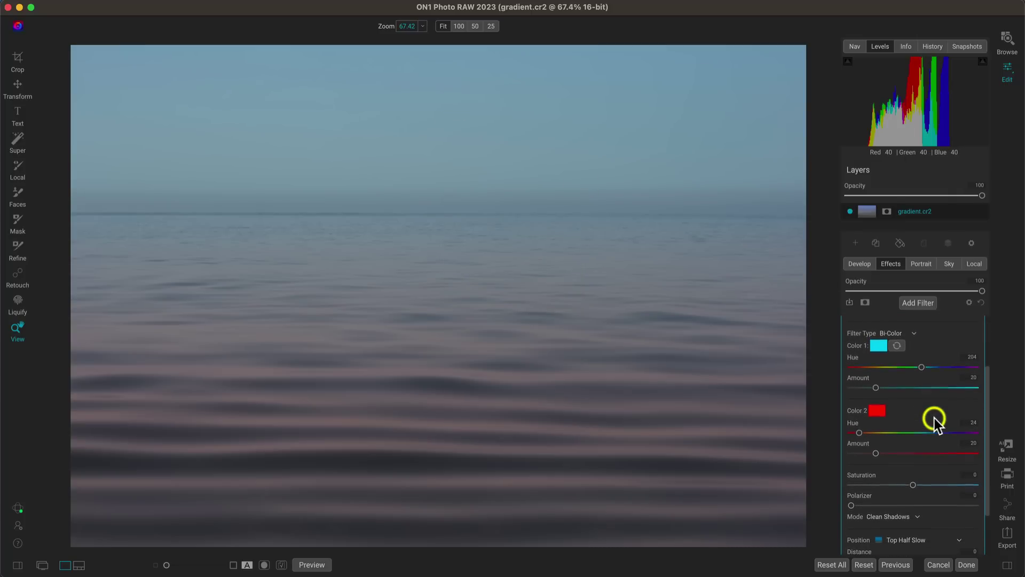
{"action": "scroll", "coordinate": [934, 418], "scroll_direction": "down", "scroll_amount": 5}
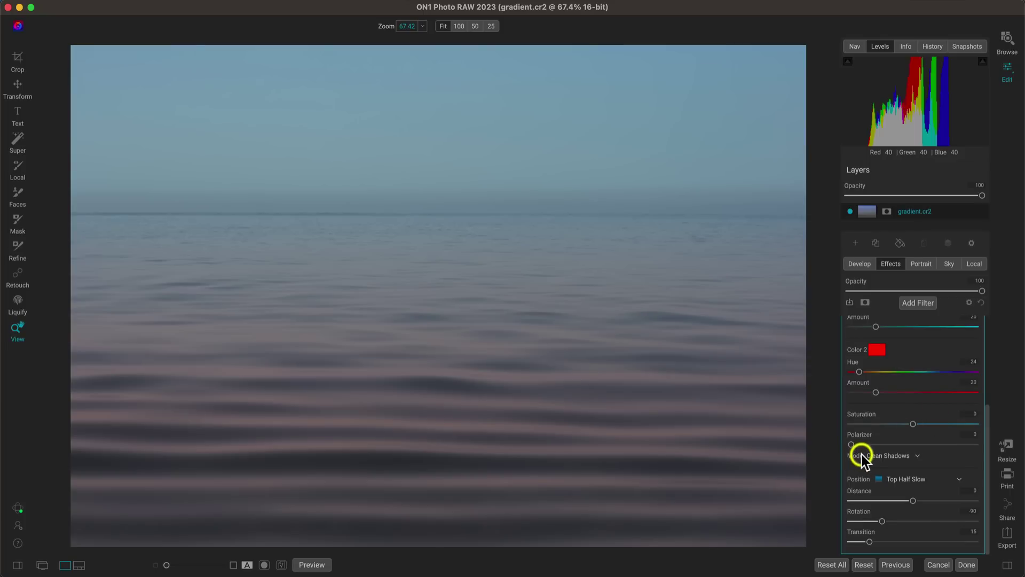
{"action": "left_click", "coordinate": [888, 455]}
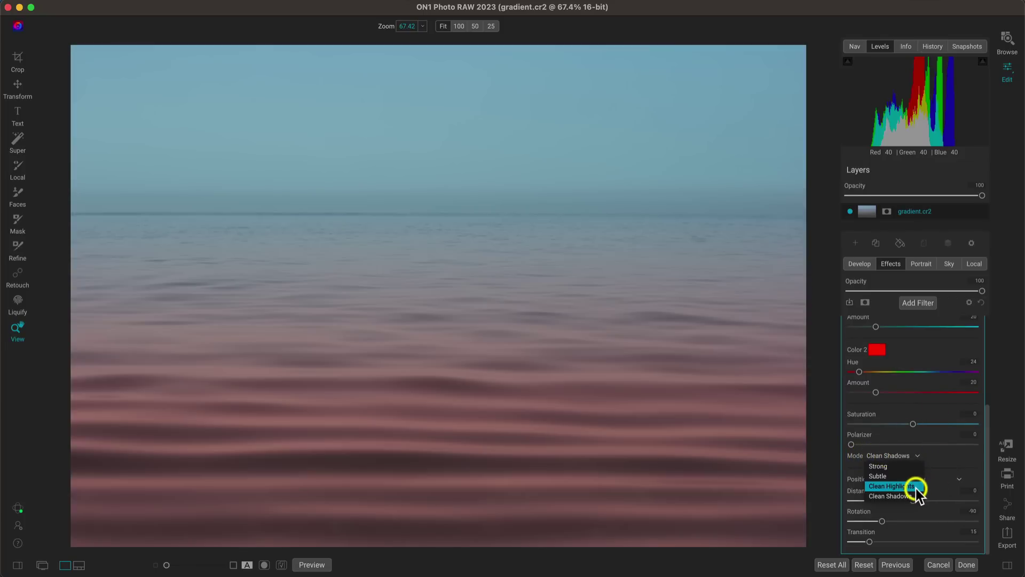
{"action": "left_click", "coordinate": [915, 486]}
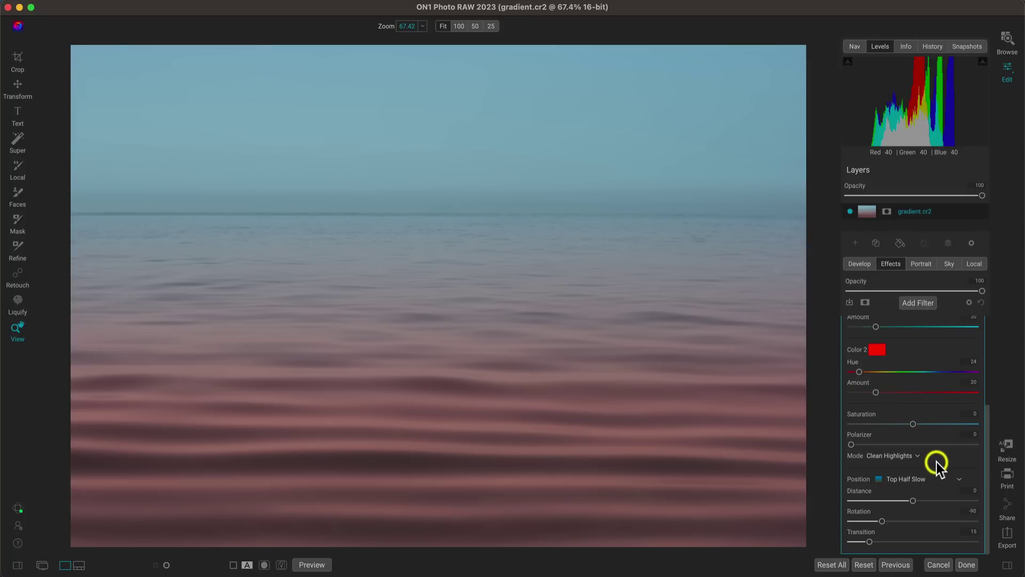
{"action": "left_click", "coordinate": [916, 455]}
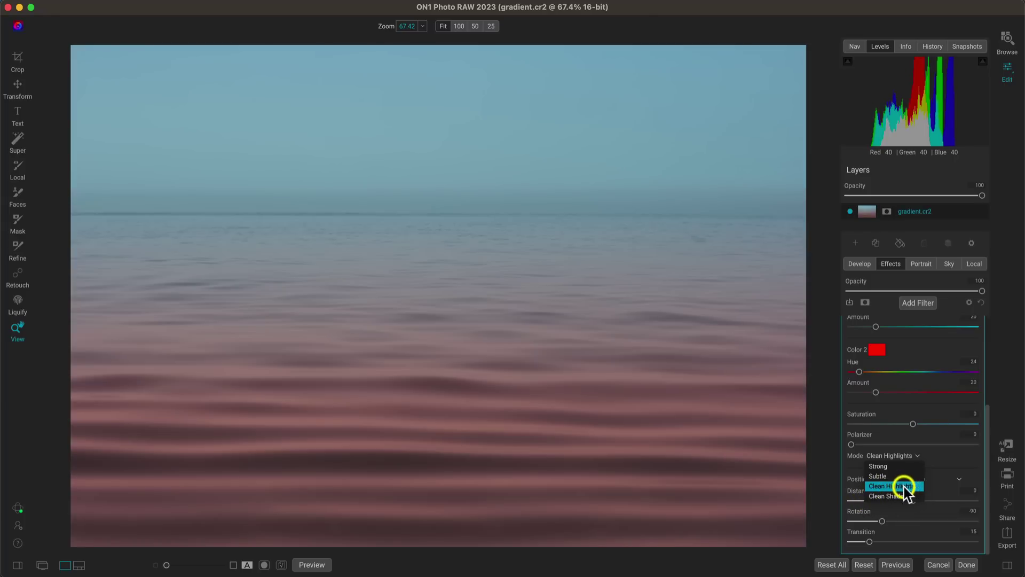
{"action": "left_click", "coordinate": [904, 485]}
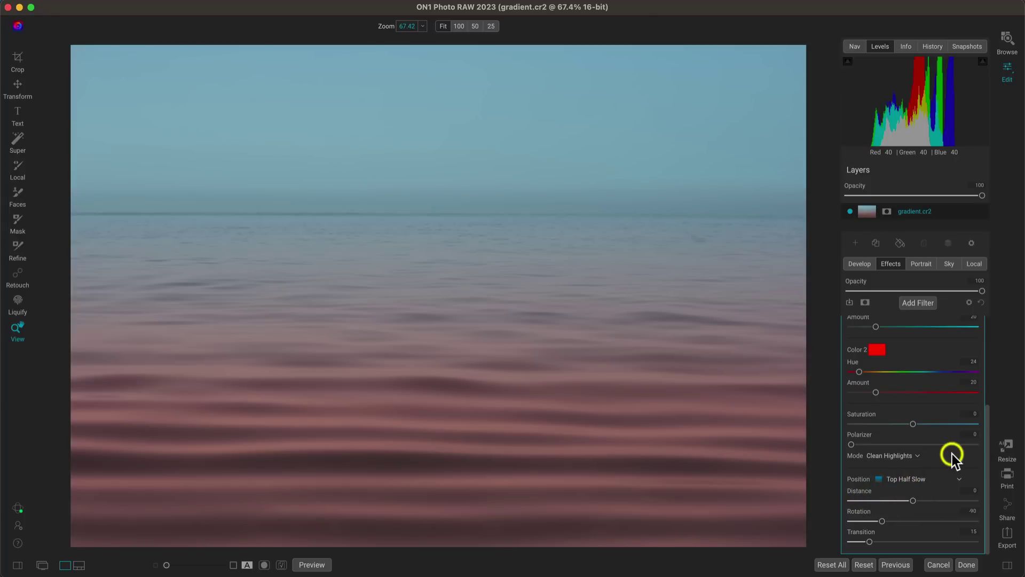
Set the blend's Distance to 26 and Transition to 18, switching Position to Custom
{"action": "left_click", "coordinate": [915, 501]}
{"action": "left_click_drag", "start_coordinate": [914, 501], "coordinate": [978, 491]}
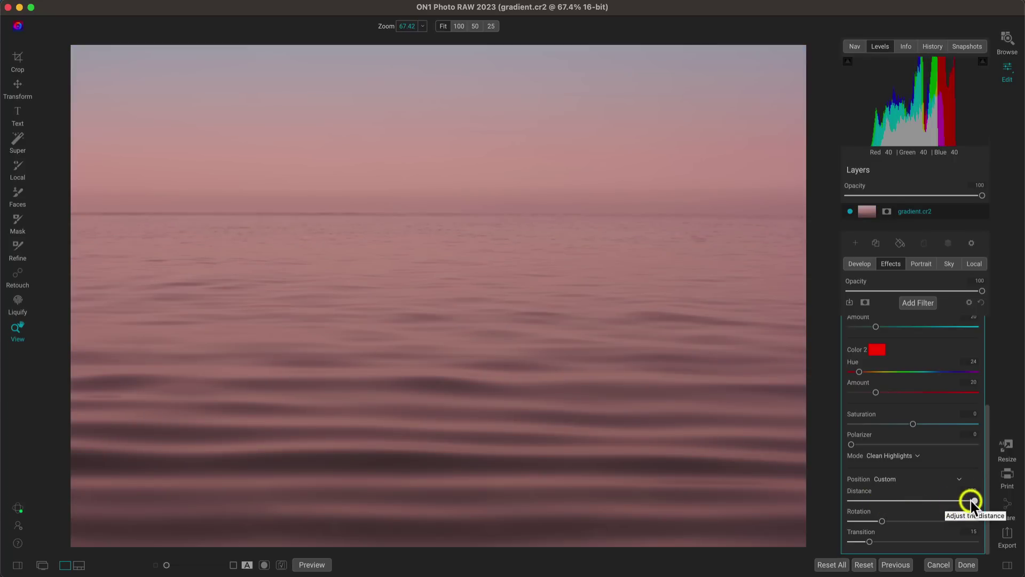
{"action": "left_click_drag", "start_coordinate": [971, 501], "coordinate": [928, 494]}
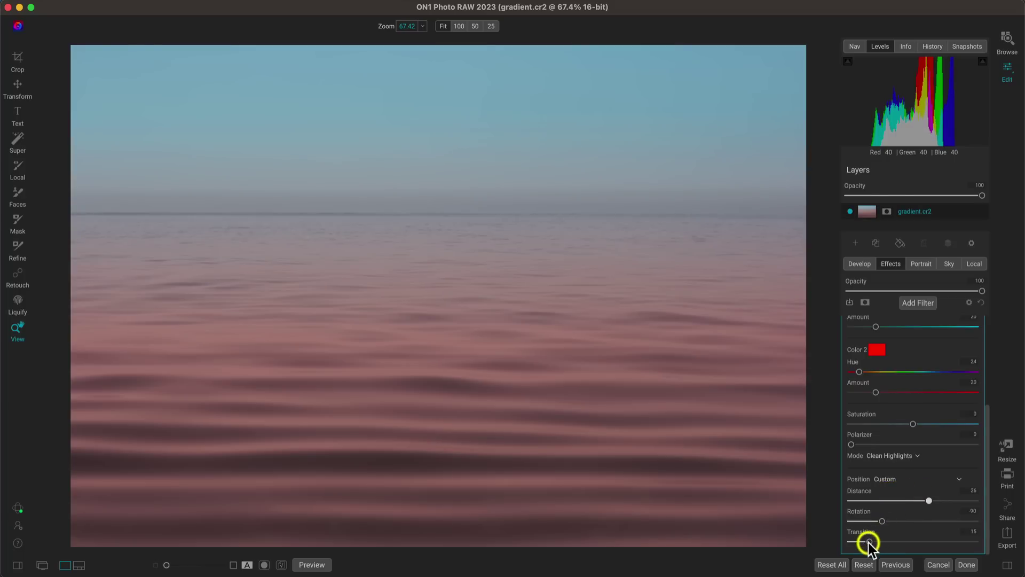
{"action": "mouse_move", "coordinate": [869, 542]}
{"action": "left_mouse_down"}
{"action": "mouse_move", "coordinate": [852, 542]}
{"action": "mouse_move", "coordinate": [889, 539]}
{"action": "mouse_move", "coordinate": [874, 539]}
{"action": "left_mouse_up"}
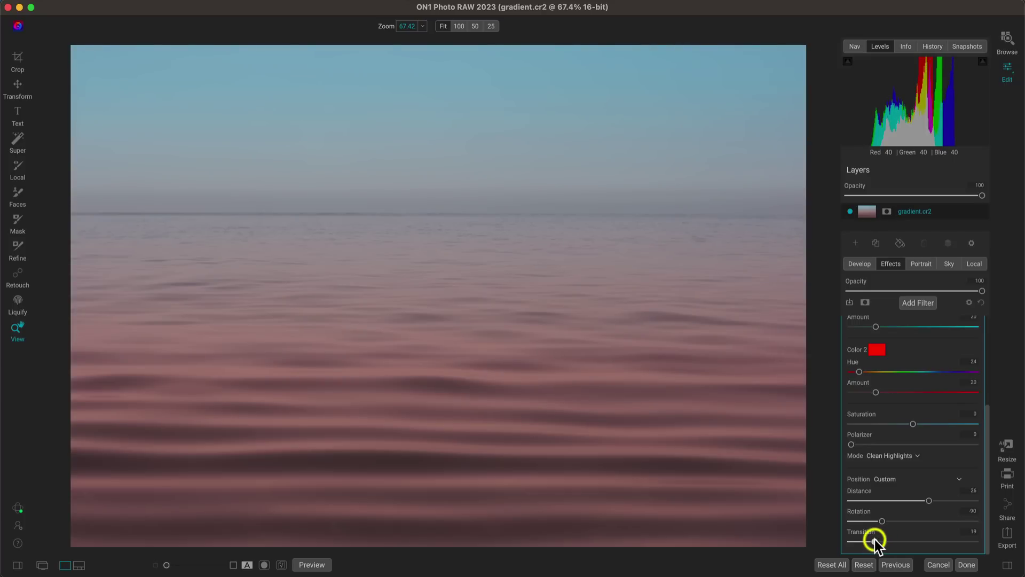
{"action": "mouse_move", "coordinate": [871, 539]}
{"action": "left_mouse_down"}
{"action": "mouse_move", "coordinate": [853, 538]}
{"action": "mouse_move", "coordinate": [869, 540]}
{"action": "left_mouse_up"}
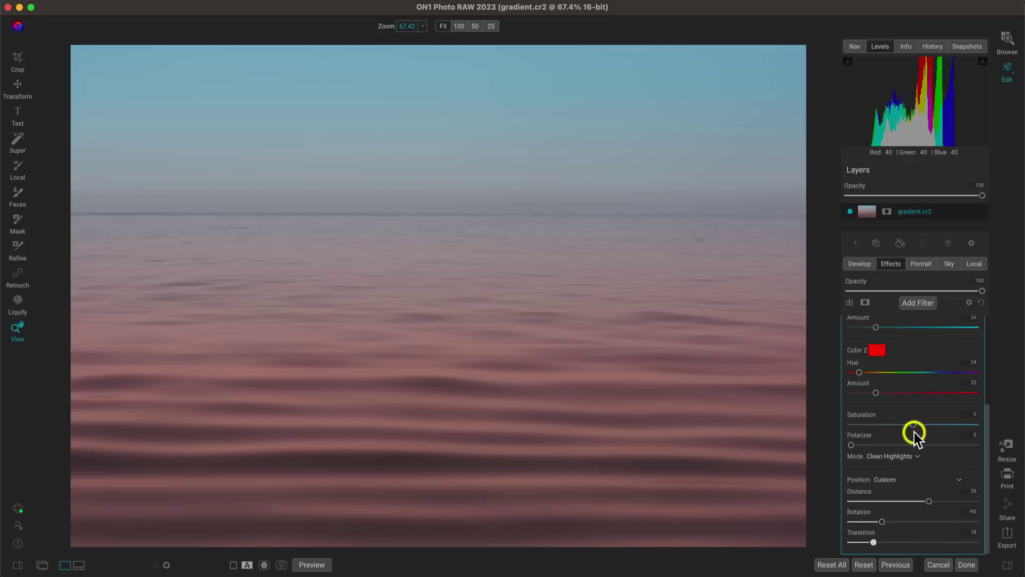
{"action": "scroll", "coordinate": [914, 431], "scroll_direction": "up", "scroll_amount": 5}
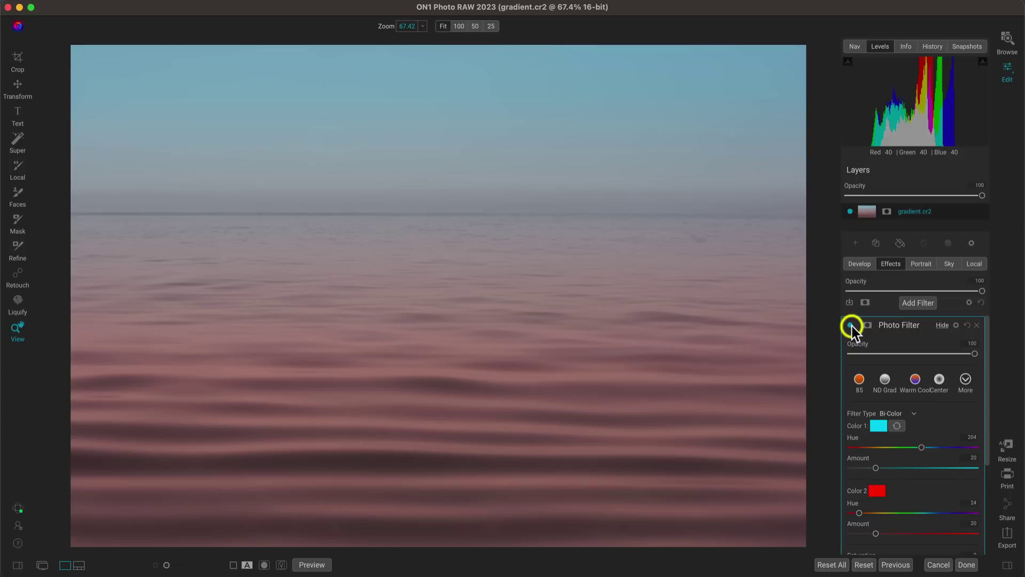
Raise the Photo Filter's Polarizer strength and toggle the filter off and on to compare
{"action": "scroll", "coordinate": [910, 343], "scroll_direction": "down", "scroll_amount": 5}
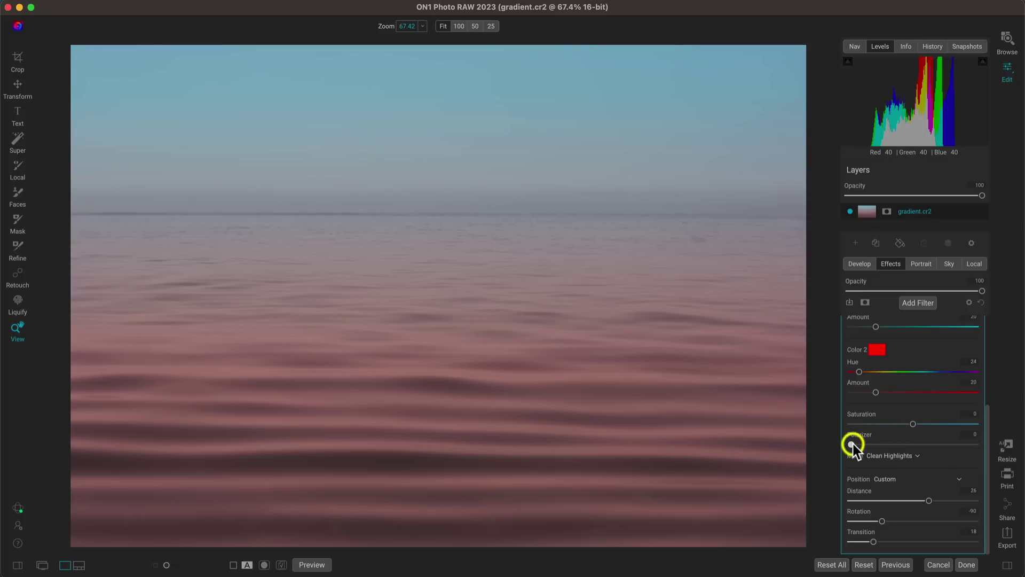
{"action": "left_click_drag", "start_coordinate": [853, 444], "coordinate": [948, 437]}
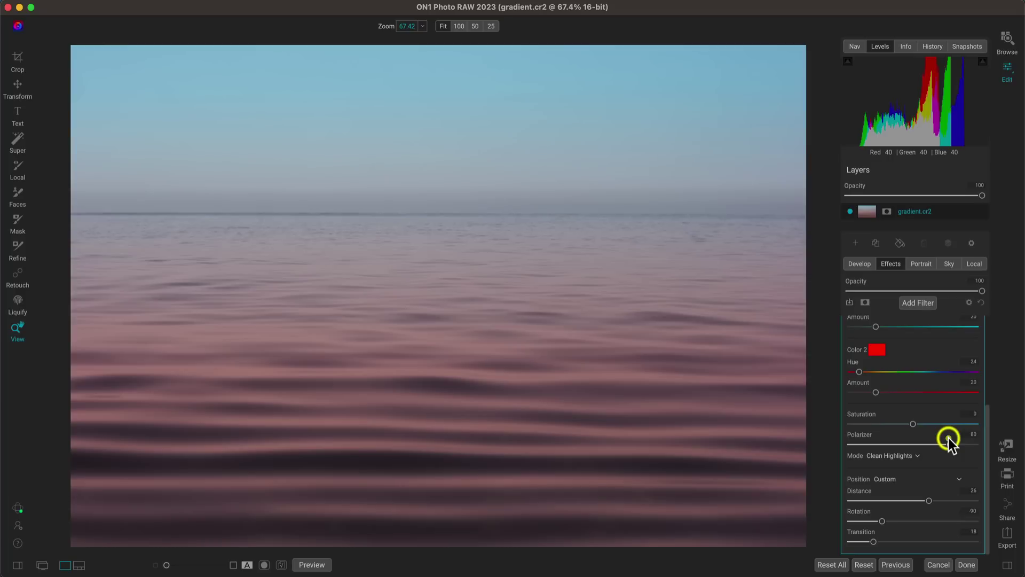
{"action": "scroll", "coordinate": [935, 408], "scroll_direction": "up", "scroll_amount": 5}
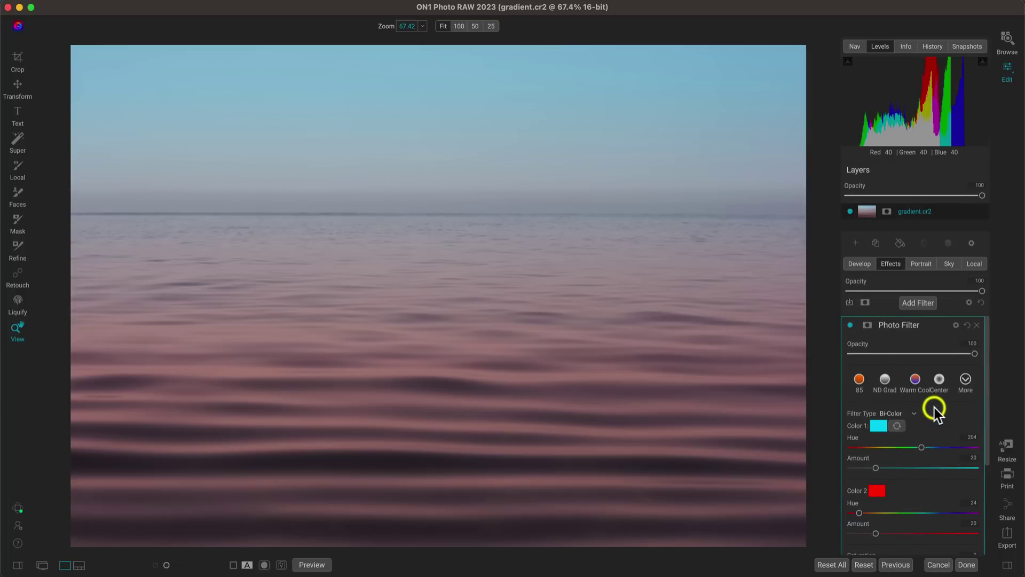
{"action": "left_click", "coordinate": [850, 324]}
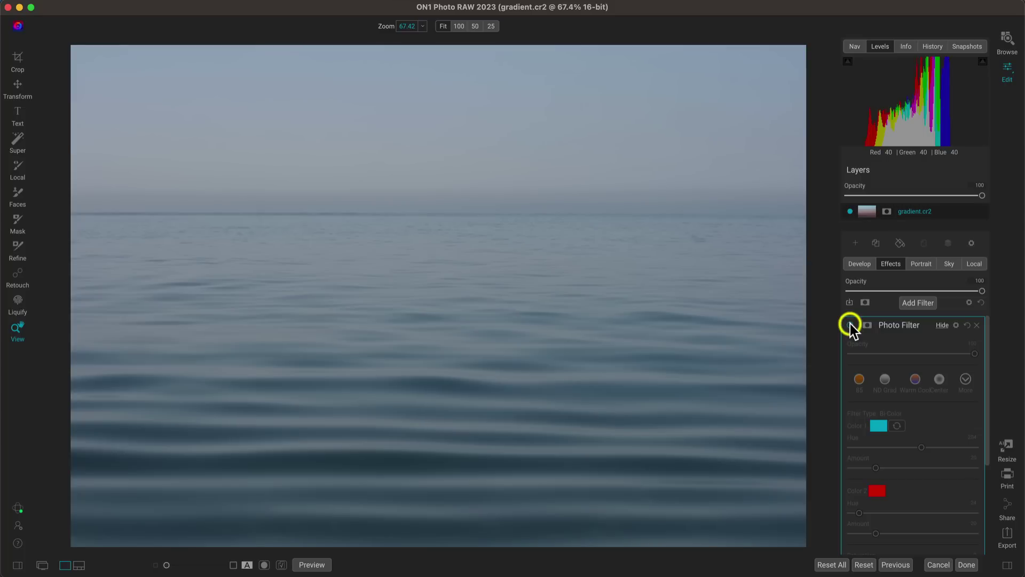
{"action": "left_click", "coordinate": [850, 324]}
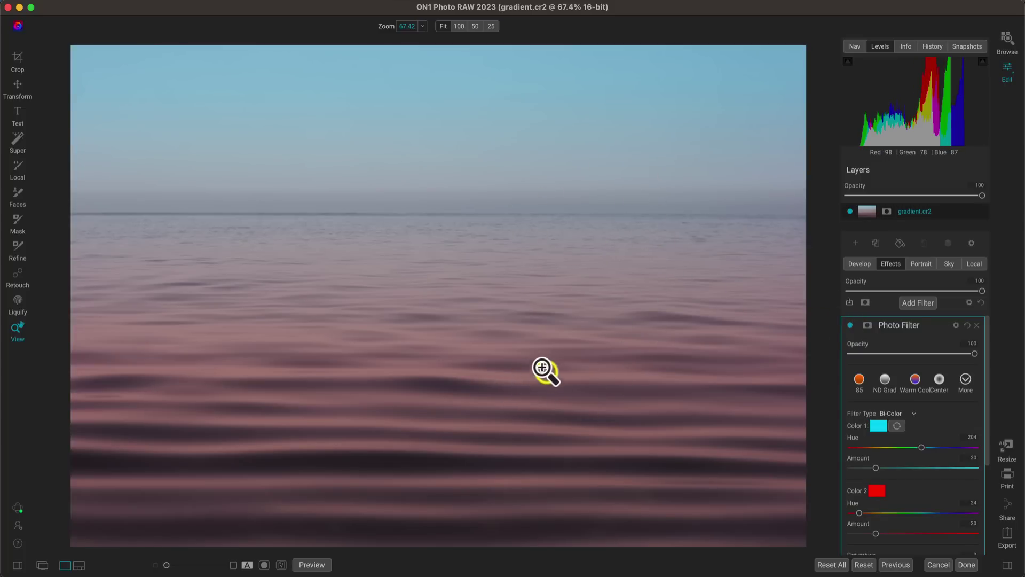
{"action": "scroll", "coordinate": [944, 422], "scroll_direction": "down", "scroll_amount": 3}
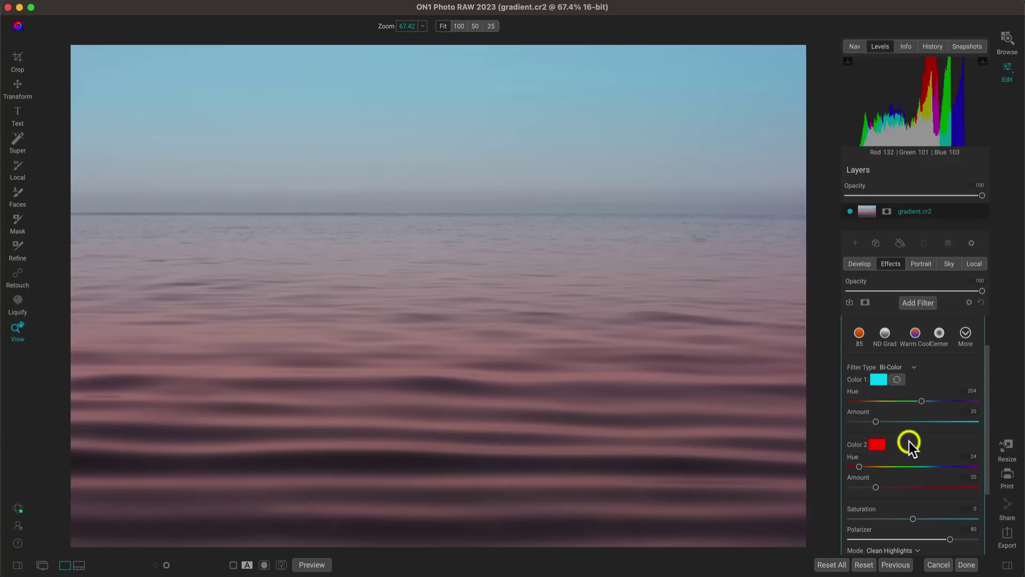
Set Color 1 Amount to 40 and Color 2 Amount to 31
{"action": "left_click_drag", "start_coordinate": [876, 422], "coordinate": [899, 419]}
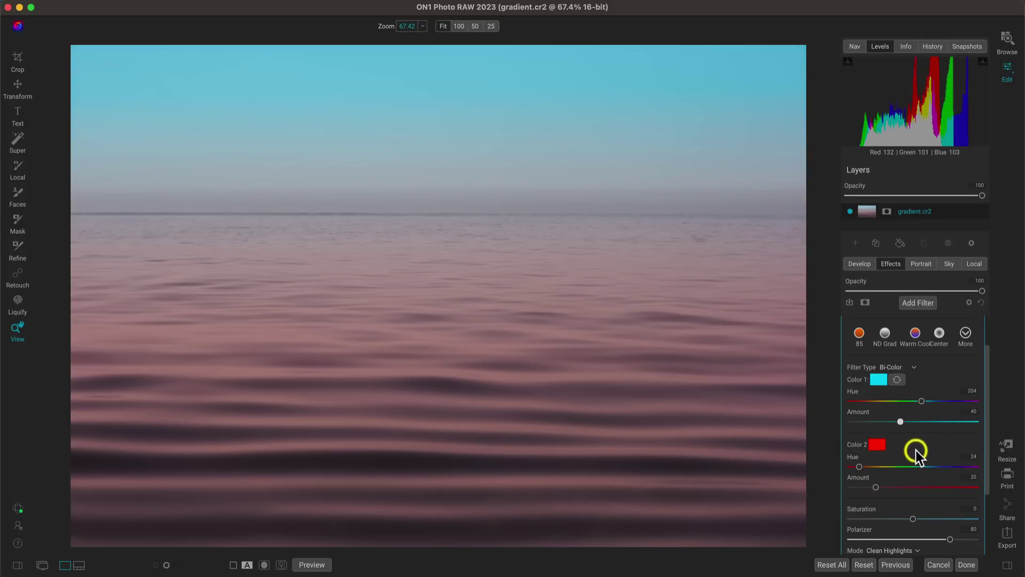
{"action": "mouse_move", "coordinate": [877, 487]}
{"action": "left_mouse_down"}
{"action": "mouse_move", "coordinate": [905, 486]}
{"action": "mouse_move", "coordinate": [877, 485]}
{"action": "mouse_move", "coordinate": [888, 487]}
{"action": "left_mouse_up"}
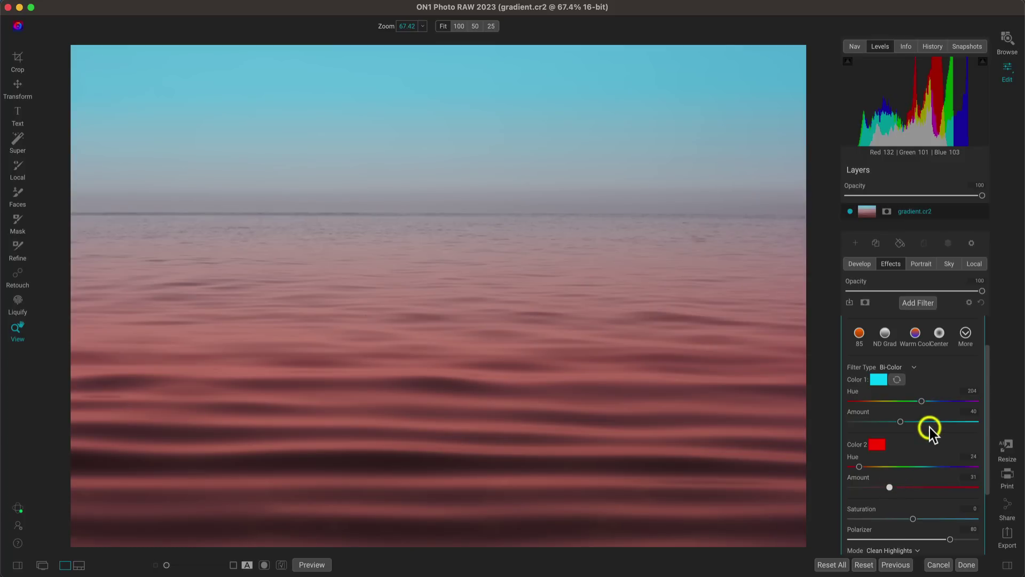
{"action": "scroll", "coordinate": [936, 445], "scroll_direction": "down", "scroll_amount": 4}
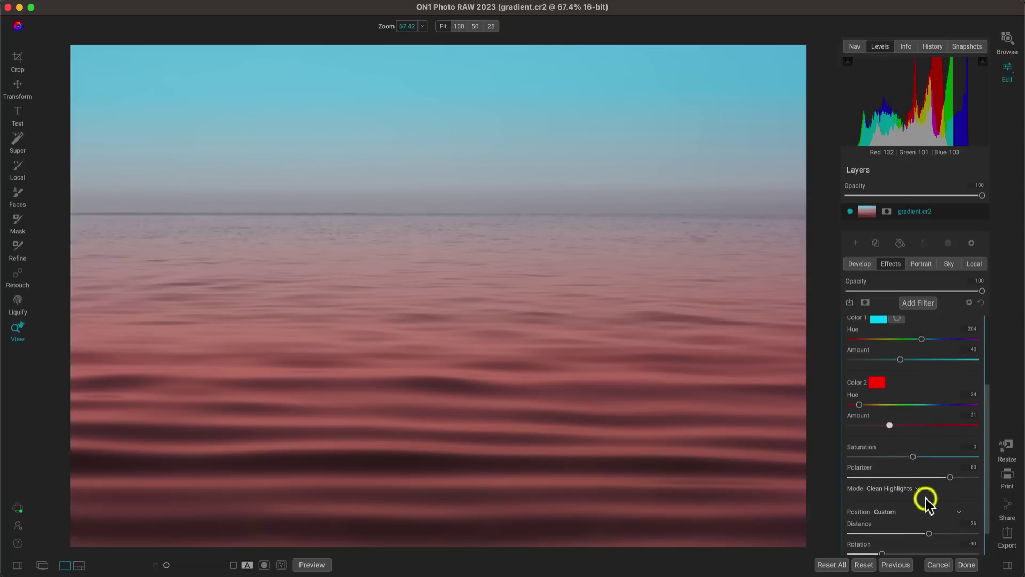
{"action": "scroll", "coordinate": [926, 498], "scroll_direction": "up", "scroll_amount": 7}
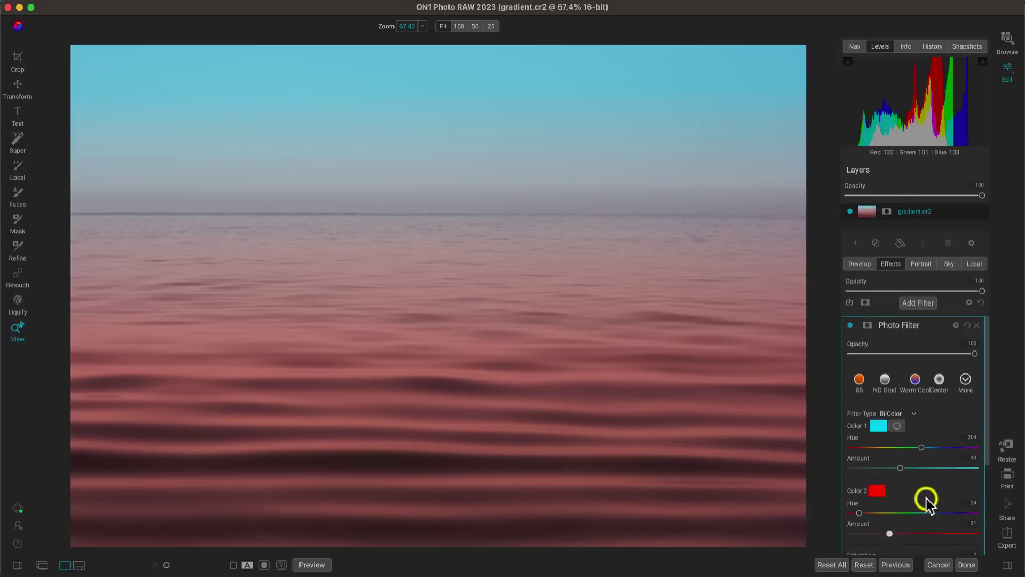
Toggle the Photo Filter off and on several times, then view the original photo
{"action": "left_click", "coordinate": [850, 325]}
{"action": "left_click", "coordinate": [850, 324]}
{"action": "left_click", "coordinate": [850, 324]}
{"action": "left_click", "coordinate": [850, 324]}
{"action": "left_click", "coordinate": [850, 324]}
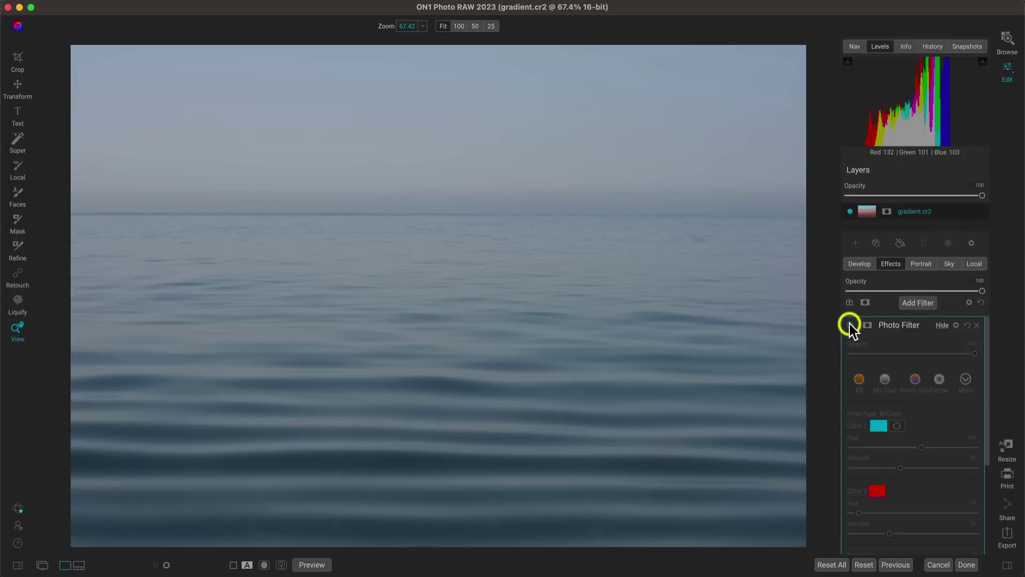
{"action": "left_click", "coordinate": [849, 324]}
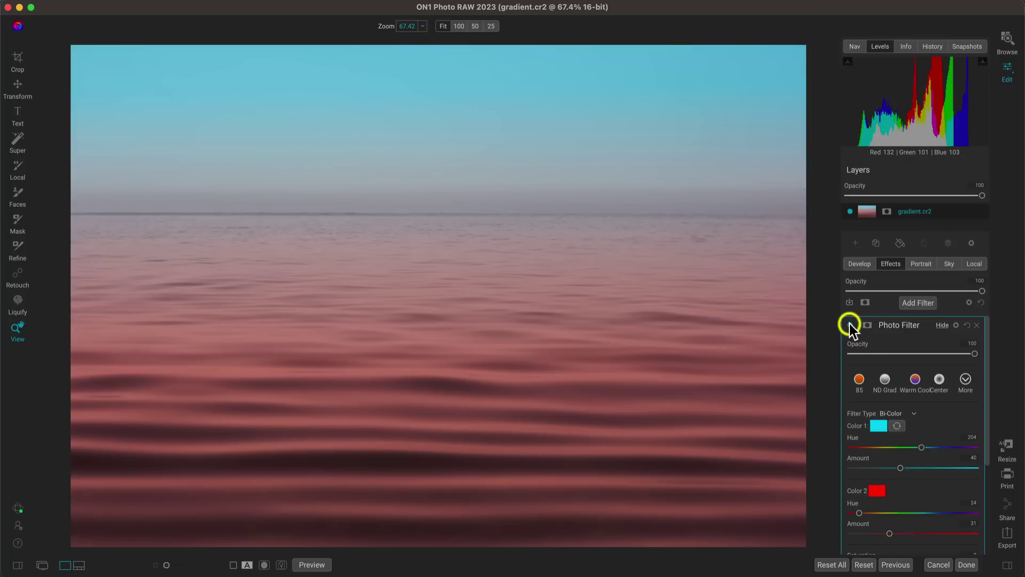
{"action": "key", "text": "backslash"}
{"action": "key", "text": "backslash"}
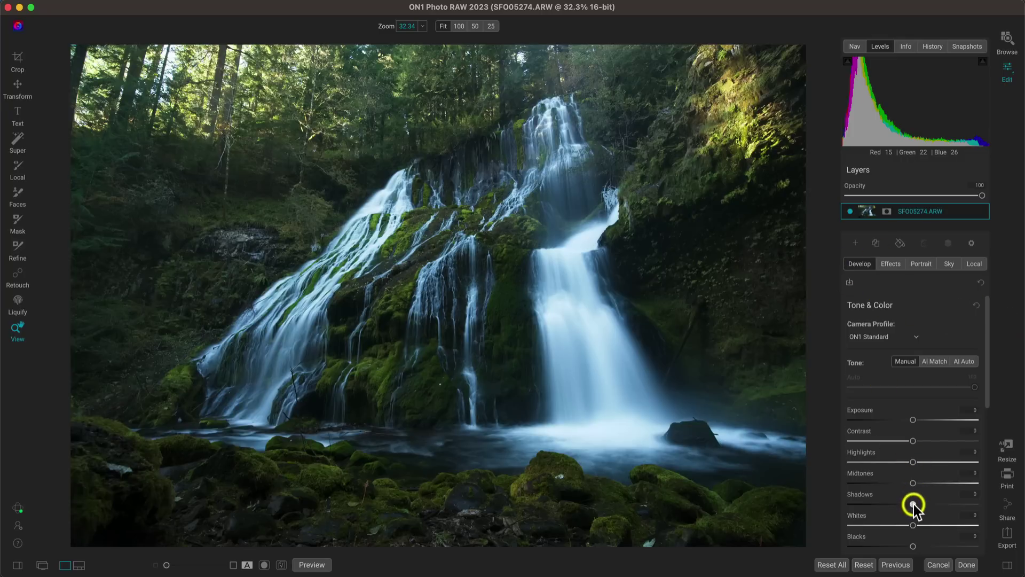
Raise the waterfall photo's Shadows to 37 and Contrast to 25, and warm its Temperature
{"action": "left_click_drag", "start_coordinate": [913, 504], "coordinate": [935, 504]}
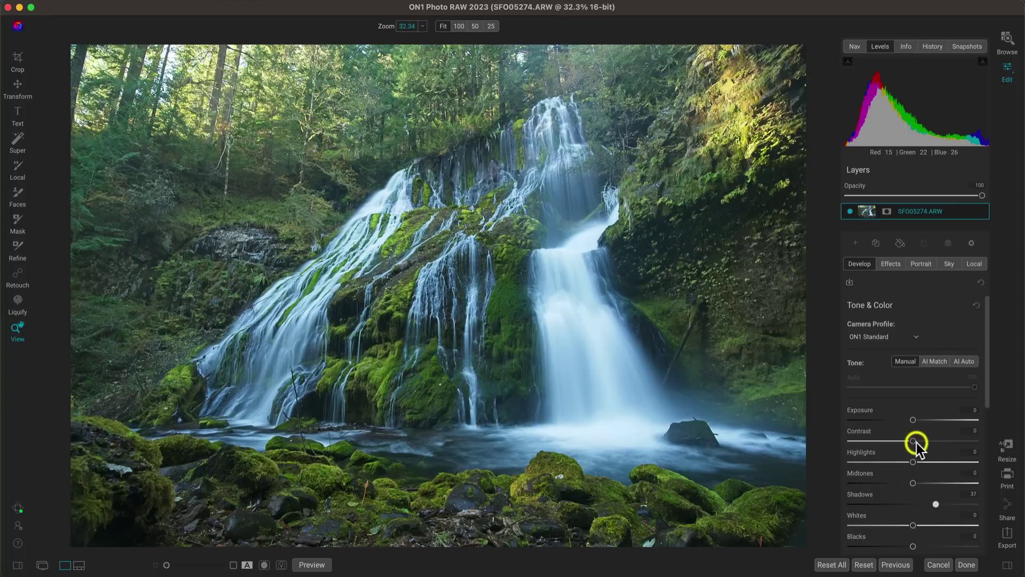
{"action": "left_click_drag", "start_coordinate": [914, 441], "coordinate": [928, 441]}
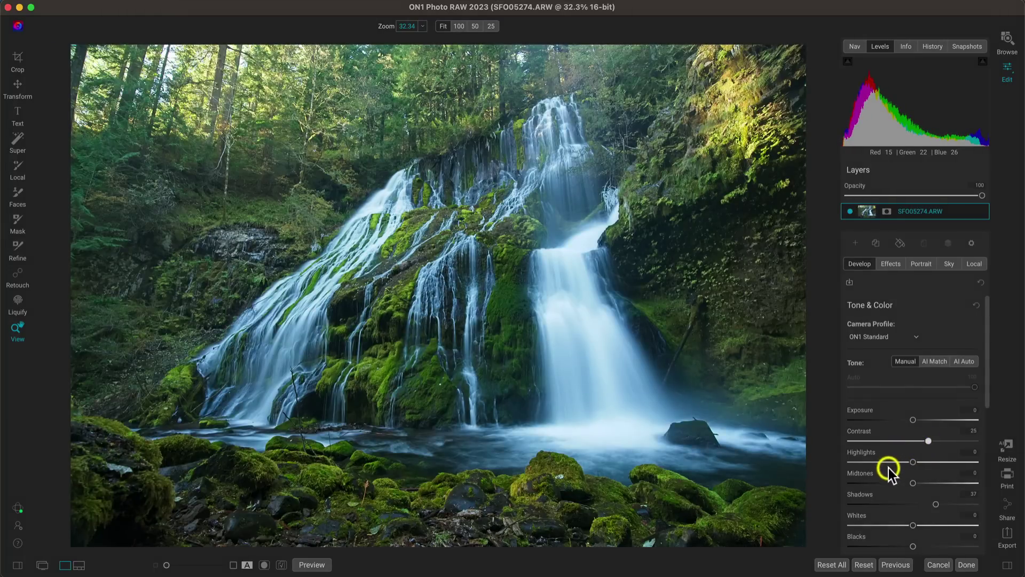
{"action": "scroll", "coordinate": [888, 468], "scroll_direction": "down", "scroll_amount": 8}
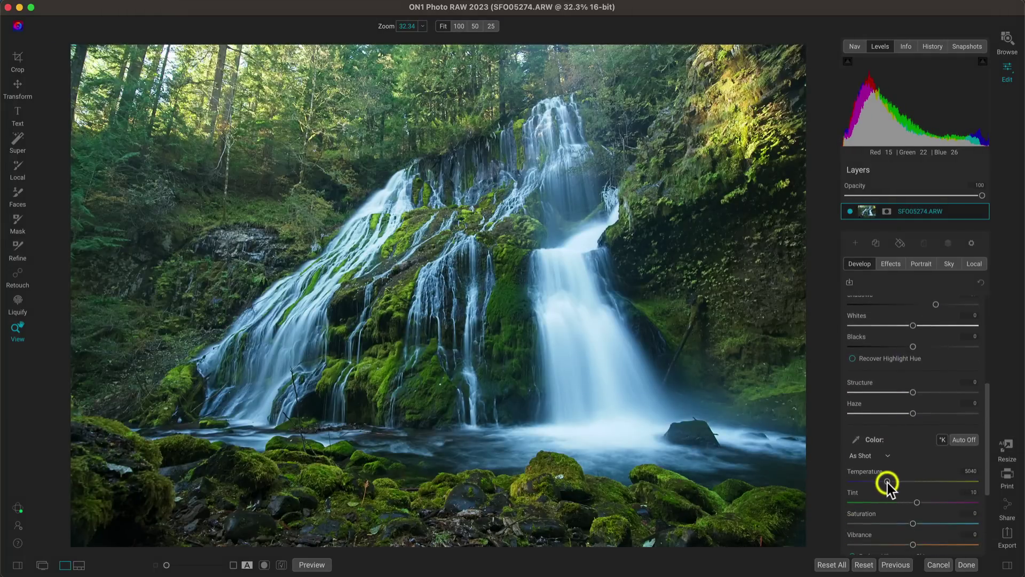
{"action": "left_click_drag", "start_coordinate": [887, 482], "coordinate": [901, 482]}
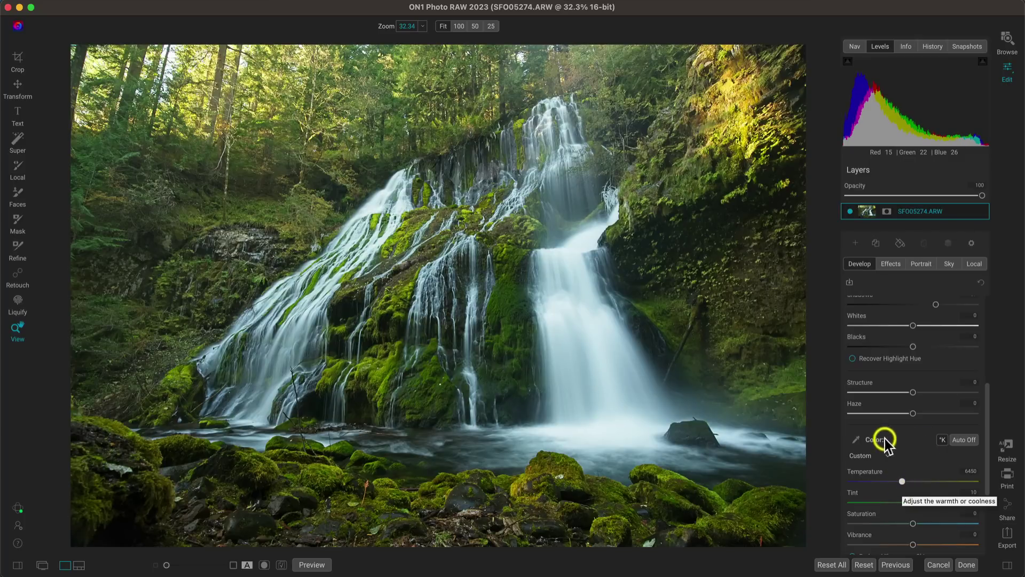
Add a Glow filter and inspect the waterfall at 100% zoom
{"action": "left_click", "coordinate": [892, 264]}
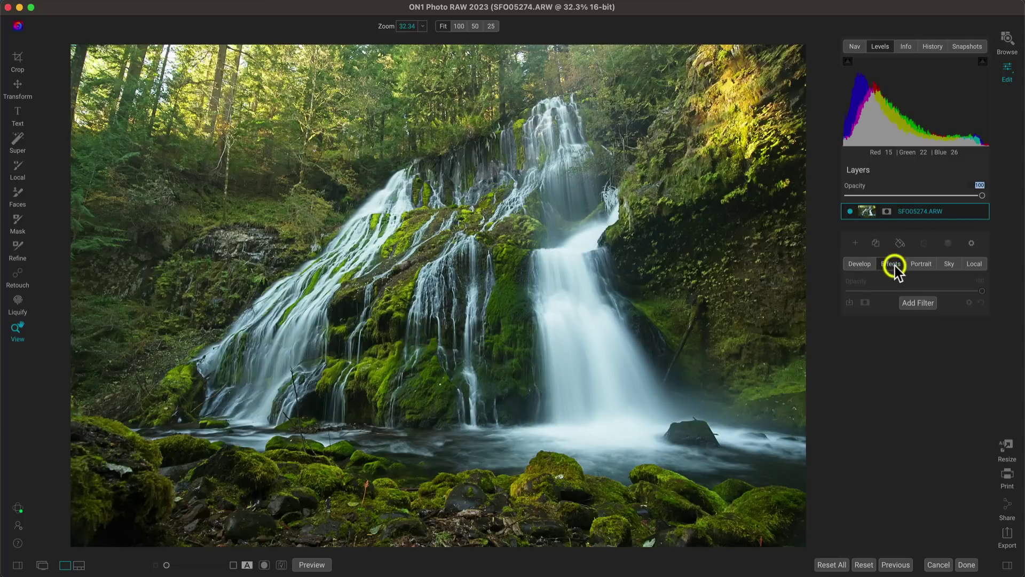
{"action": "left_click", "coordinate": [925, 303]}
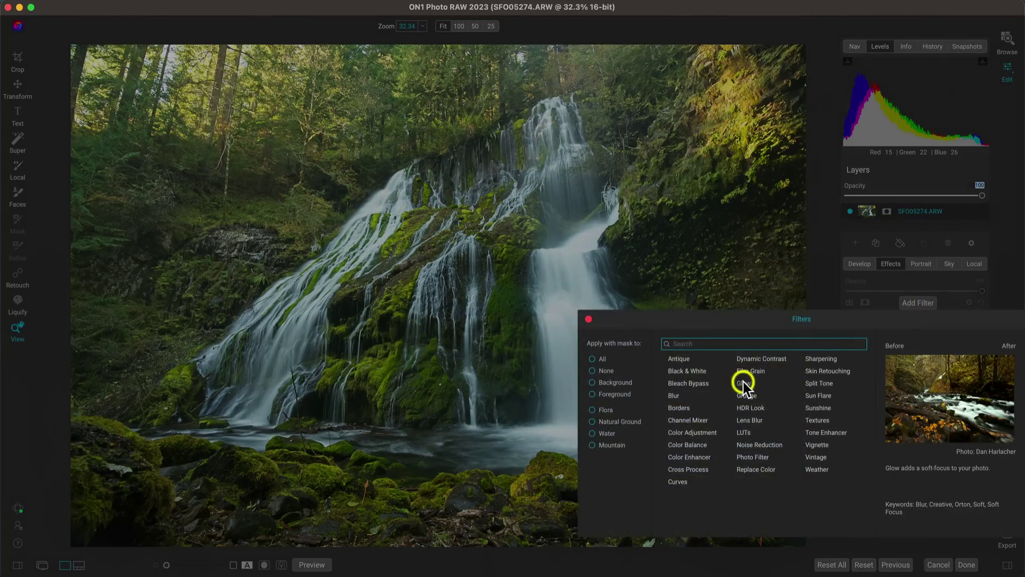
{"action": "left_click", "coordinate": [911, 414]}
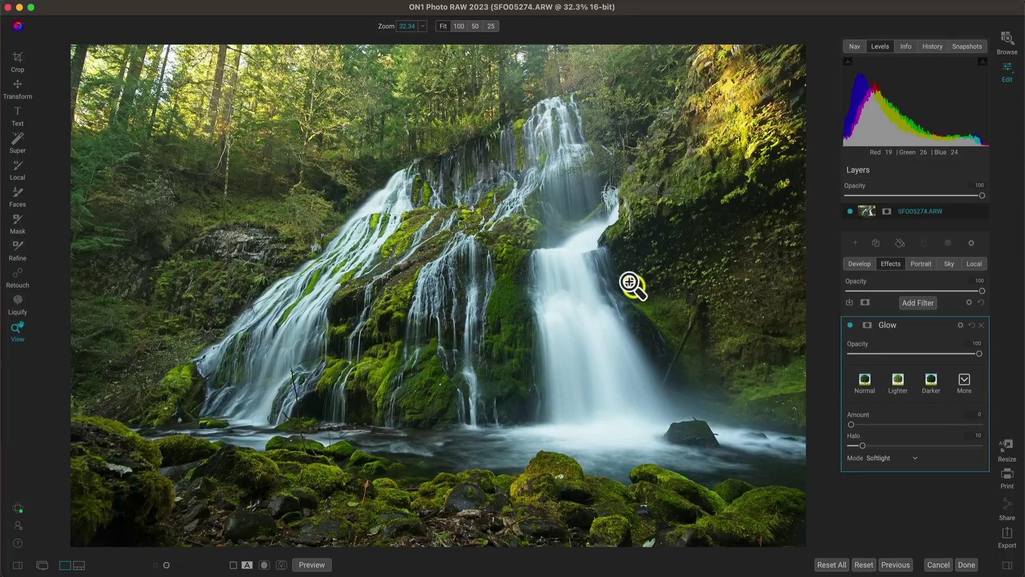
{"action": "left_click", "coordinate": [605, 281]}
{"action": "left_click", "coordinate": [576, 251]}
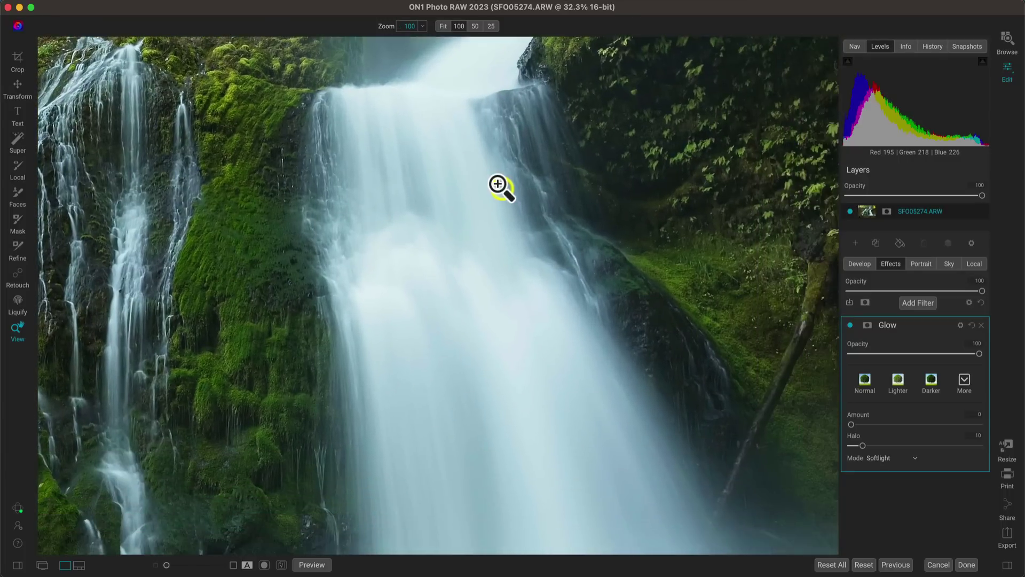
{"action": "left_click_drag", "start_coordinate": [543, 289], "coordinate": [499, 267]}
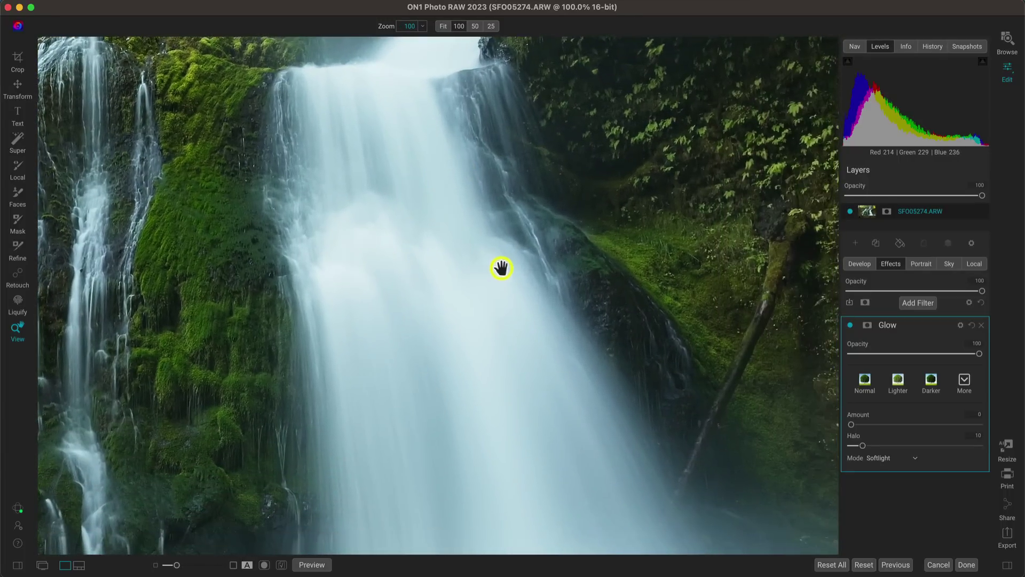
{"action": "scroll", "coordinate": [500, 269], "scroll_direction": "down", "scroll_amount": 5}
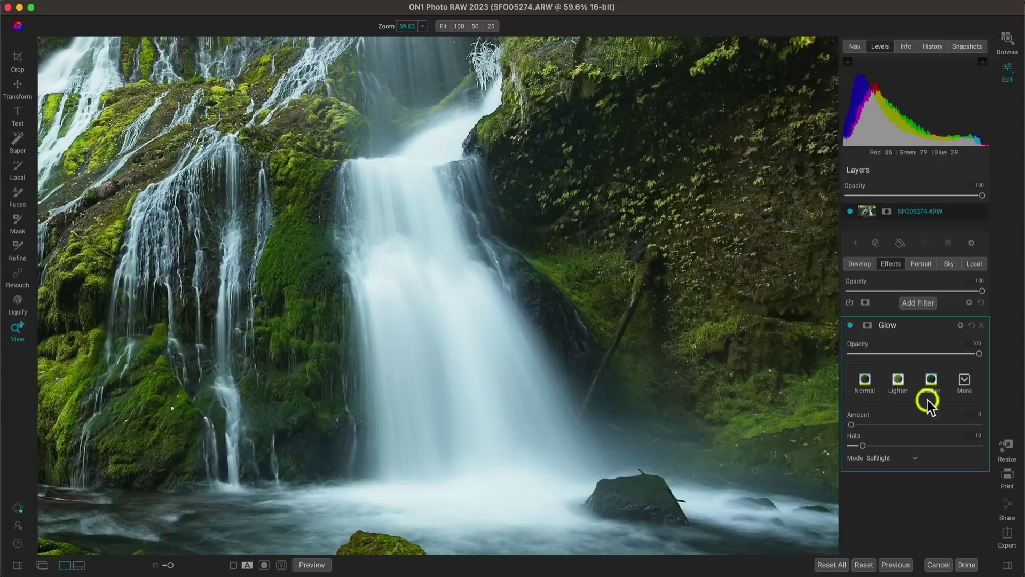
Apply the Orton Hears a Who glow style, compare it on and off, and open its mask settings
{"action": "left_click", "coordinate": [965, 384]}
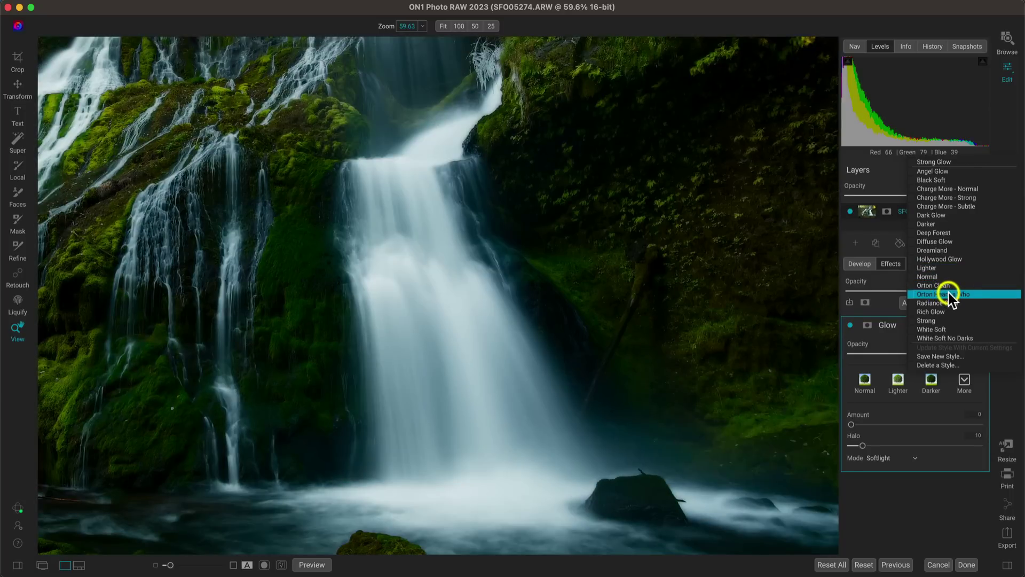
{"action": "left_click", "coordinate": [950, 295]}
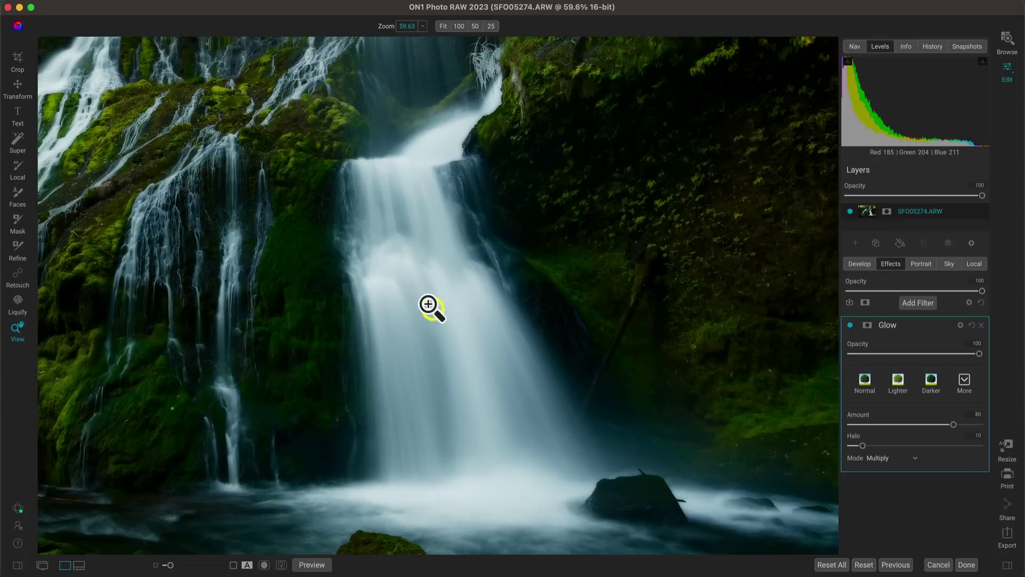
{"action": "left_click", "coordinate": [850, 325]}
{"action": "left_click", "coordinate": [851, 325]}
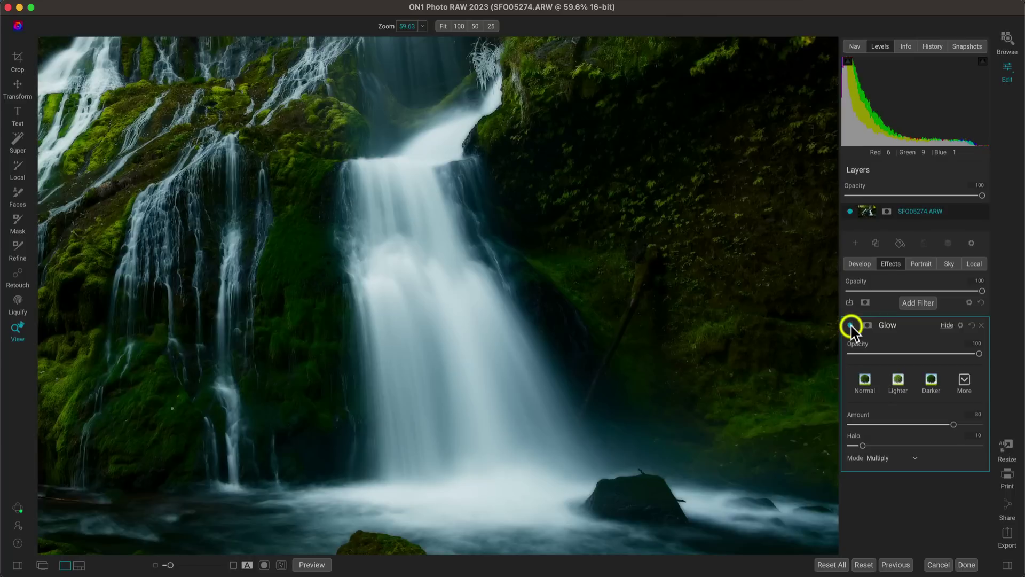
{"action": "left_click", "coordinate": [525, 184]}
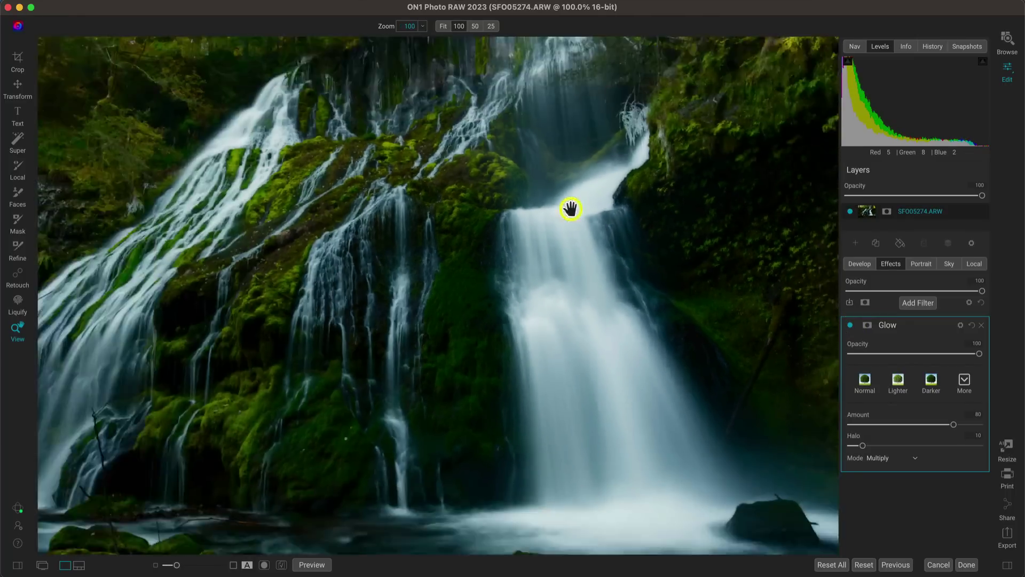
{"action": "left_click", "coordinate": [570, 209]}
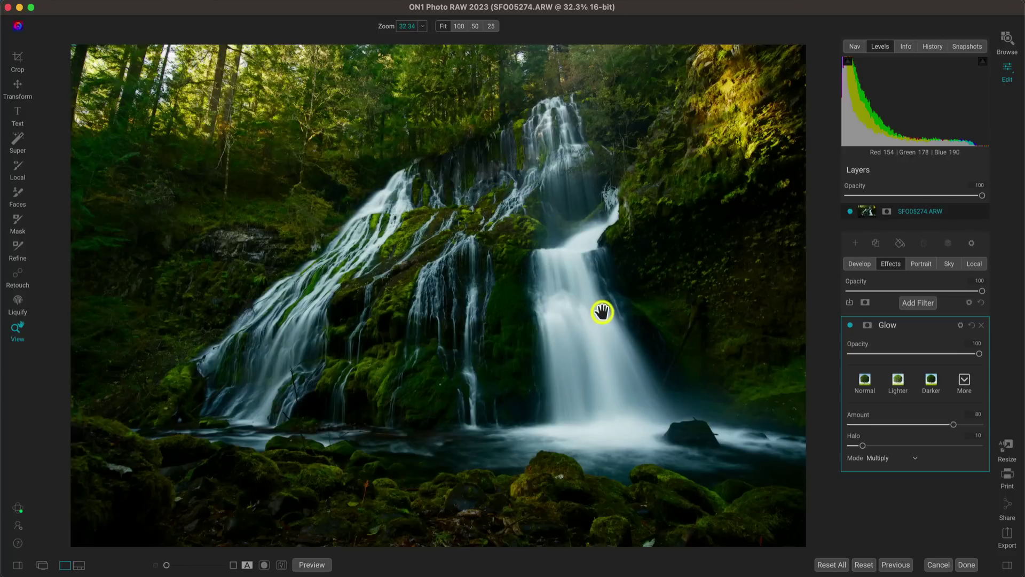
{"action": "left_click", "coordinate": [867, 325]}
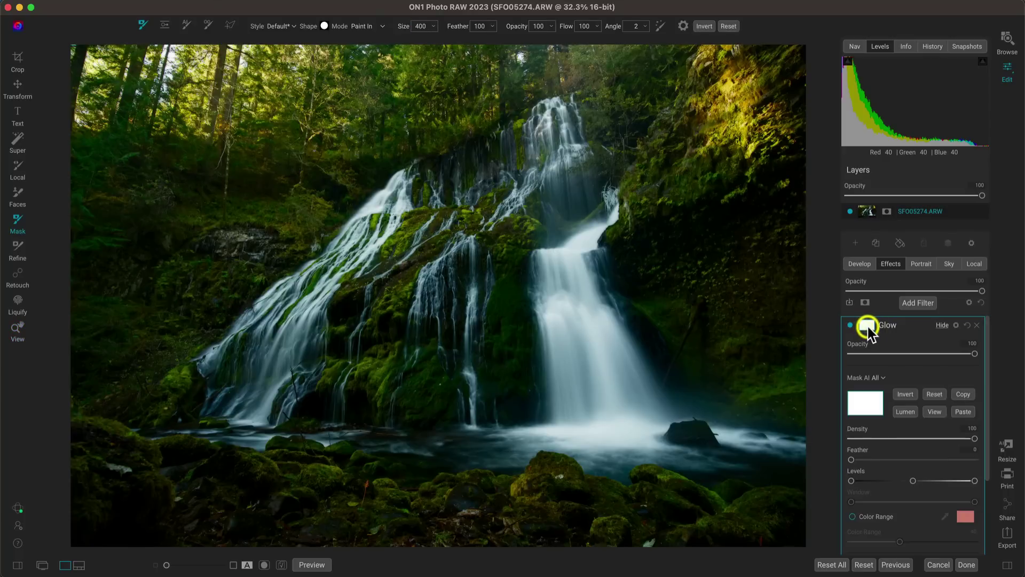
Invert the Glow mask and paint the glow back onto both waterfalls, enlarging the brush to 400
{"action": "left_click", "coordinate": [912, 394]}
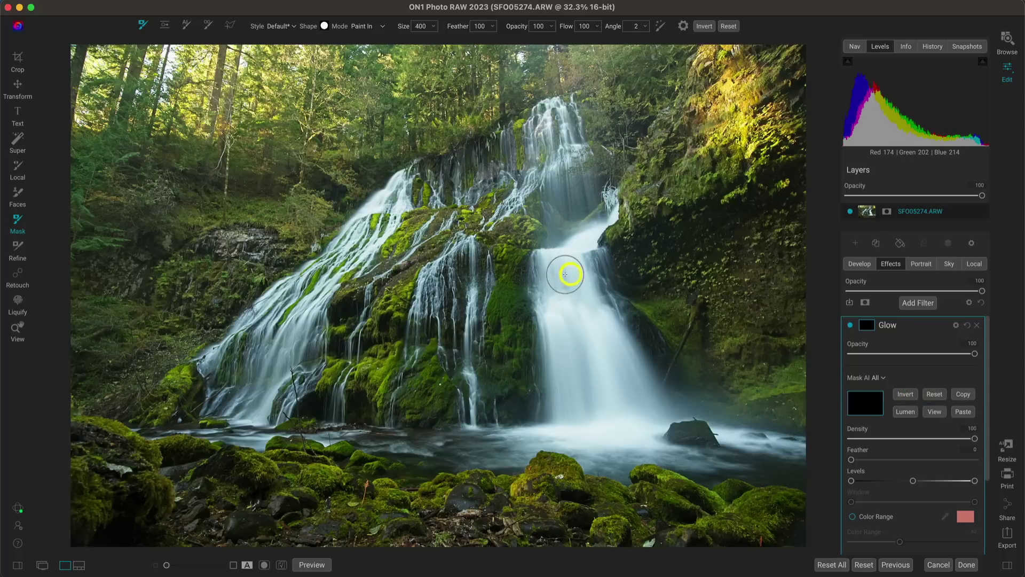
{"action": "scroll", "coordinate": [558, 281], "scroll_direction": "up", "scroll_amount": 4}
{"action": "mouse_move", "coordinate": [564, 302]}
{"action": "left_mouse_down"}
{"action": "mouse_move", "coordinate": [581, 372]}
{"action": "mouse_move", "coordinate": [619, 404]}
{"action": "mouse_move", "coordinate": [641, 403]}
{"action": "mouse_move", "coordinate": [590, 362]}
{"action": "mouse_move", "coordinate": [569, 271]}
{"action": "mouse_move", "coordinate": [630, 385]}
{"action": "mouse_move", "coordinate": [566, 428]}
{"action": "mouse_move", "coordinate": [631, 421]}
{"action": "mouse_move", "coordinate": [646, 432]}
{"action": "mouse_move", "coordinate": [566, 319]}
{"action": "mouse_move", "coordinate": [554, 247]}
{"action": "mouse_move", "coordinate": [566, 212]}
{"action": "mouse_move", "coordinate": [593, 222]}
{"action": "mouse_move", "coordinate": [557, 118]}
{"action": "left_mouse_up"}
{"action": "mouse_move", "coordinate": [398, 170]}
{"action": "left_mouse_down"}
{"action": "mouse_move", "coordinate": [294, 298]}
{"action": "mouse_move", "coordinate": [288, 348]}
{"action": "left_mouse_up"}
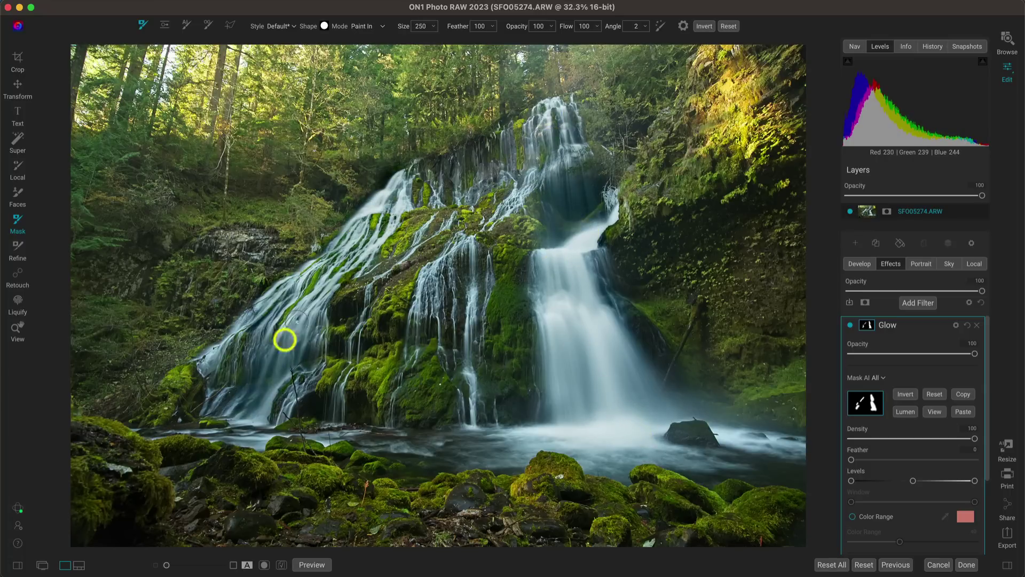
{"action": "key", "text": "bracketright"}
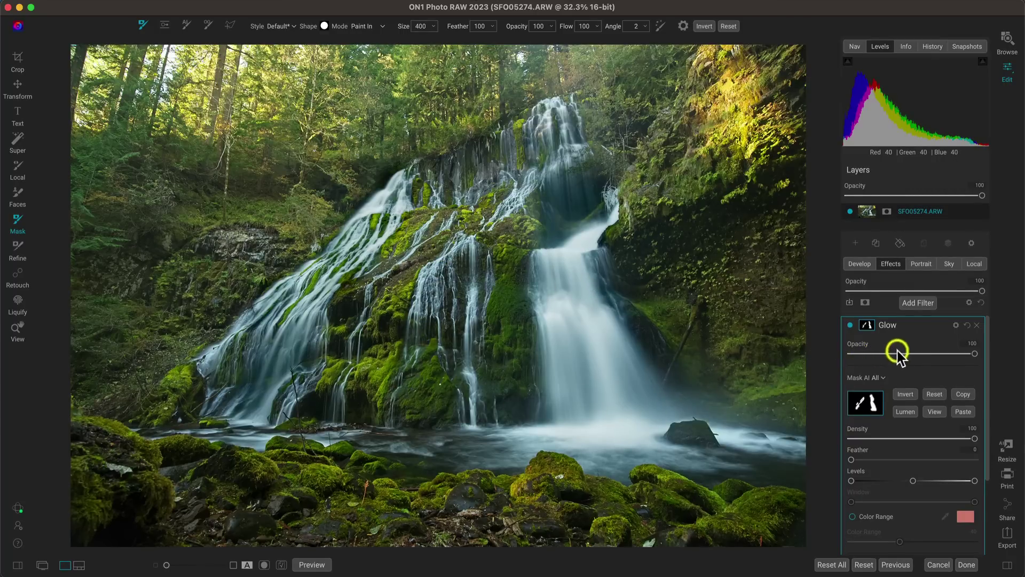
Toggle the masked Glow off and on several times to compare
{"action": "left_click", "coordinate": [850, 325]}
{"action": "left_click", "coordinate": [850, 325]}
{"action": "left_click", "coordinate": [850, 325]}
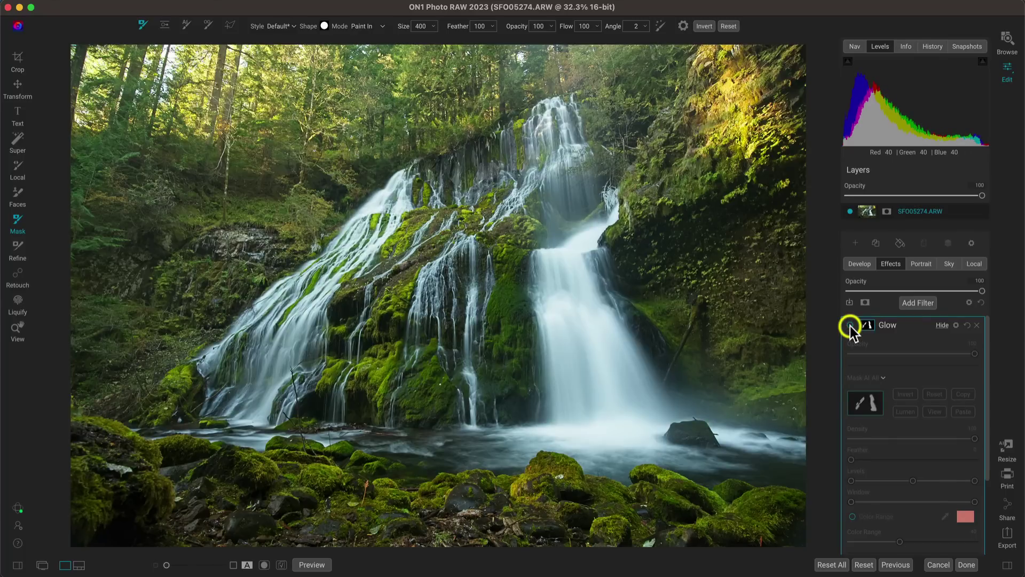
{"action": "left_click", "coordinate": [850, 325]}
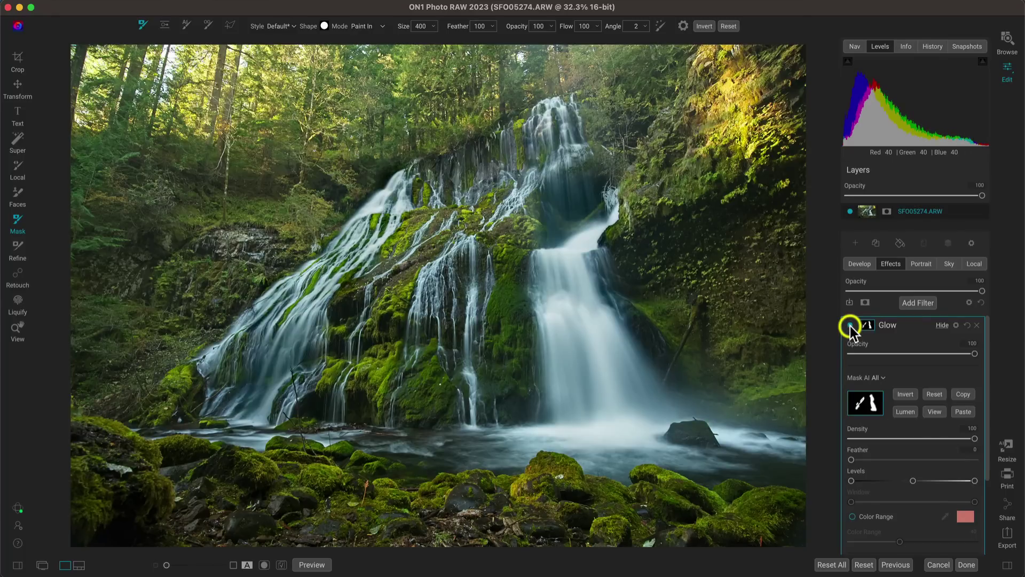
{"action": "left_click", "coordinate": [850, 325]}
{"action": "left_click", "coordinate": [850, 325]}
Raise the Glow filter's Shadows blending range to 64
{"action": "left_click", "coordinate": [956, 326]}
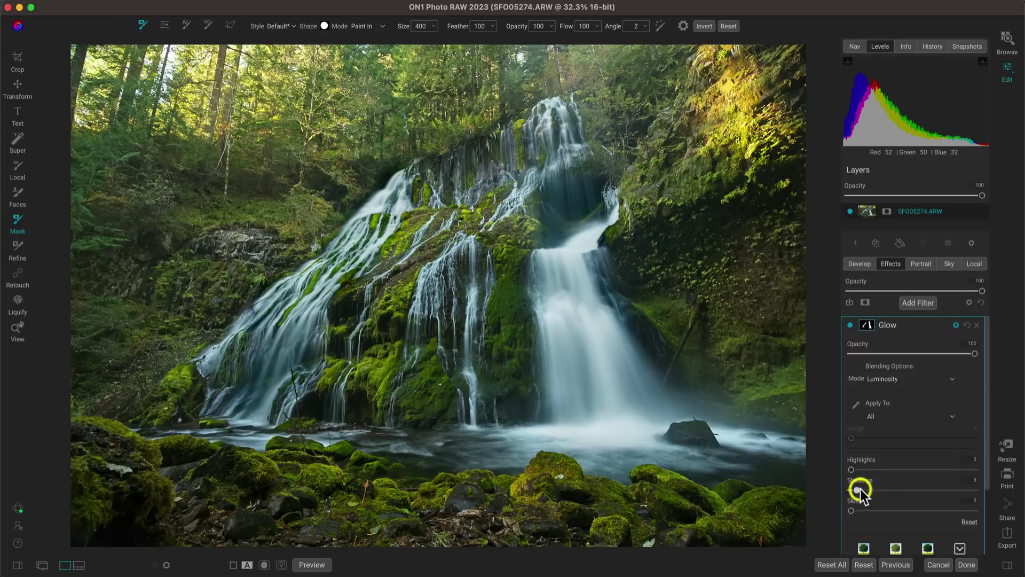
{"action": "mouse_move", "coordinate": [904, 486]}
{"action": "left_mouse_down"}
{"action": "mouse_move", "coordinate": [1000, 481]}
{"action": "mouse_move", "coordinate": [835, 499]}
{"action": "mouse_move", "coordinate": [893, 497]}
{"action": "left_mouse_up"}
{"action": "left_click_drag", "start_coordinate": [954, 488], "coordinate": [1017, 481]}
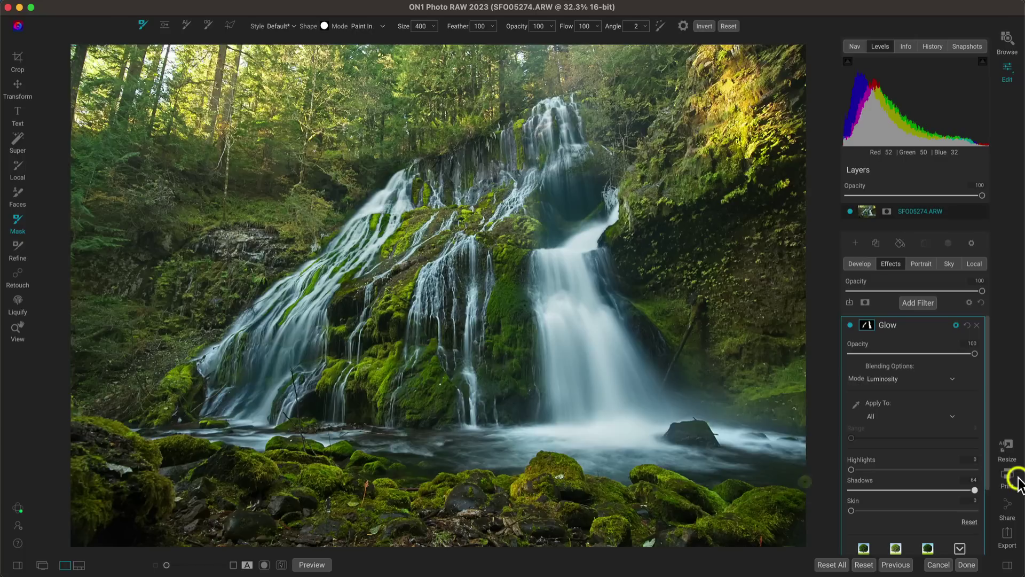
Compare the photo with Glow off and on, then show its mask settings
{"action": "left_click", "coordinate": [851, 324]}
{"action": "left_click", "coordinate": [850, 325]}
{"action": "left_click", "coordinate": [866, 324]}
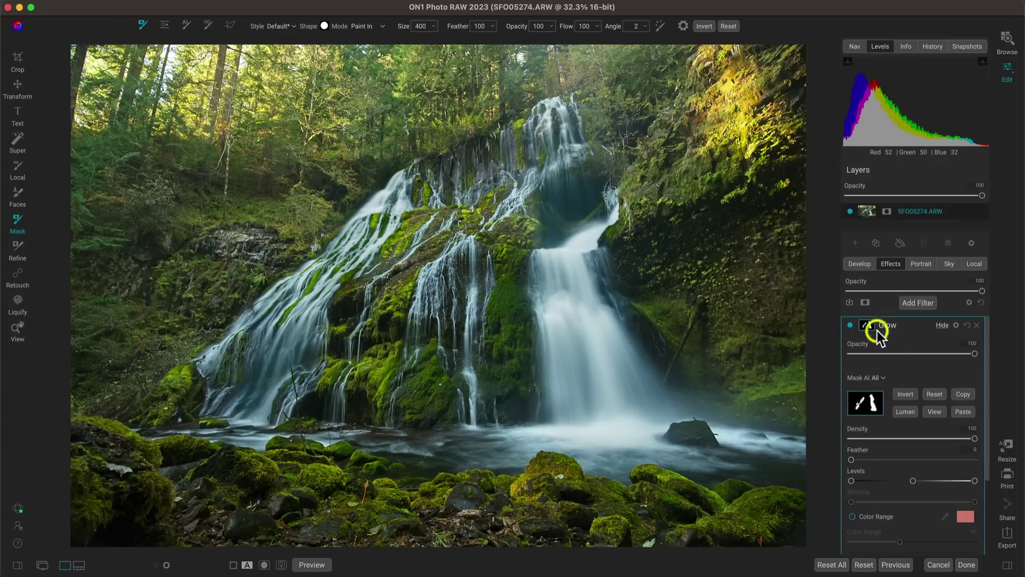
Add a Dynamic Contrast filter using the Surreal preset
{"action": "left_click", "coordinate": [915, 303]}
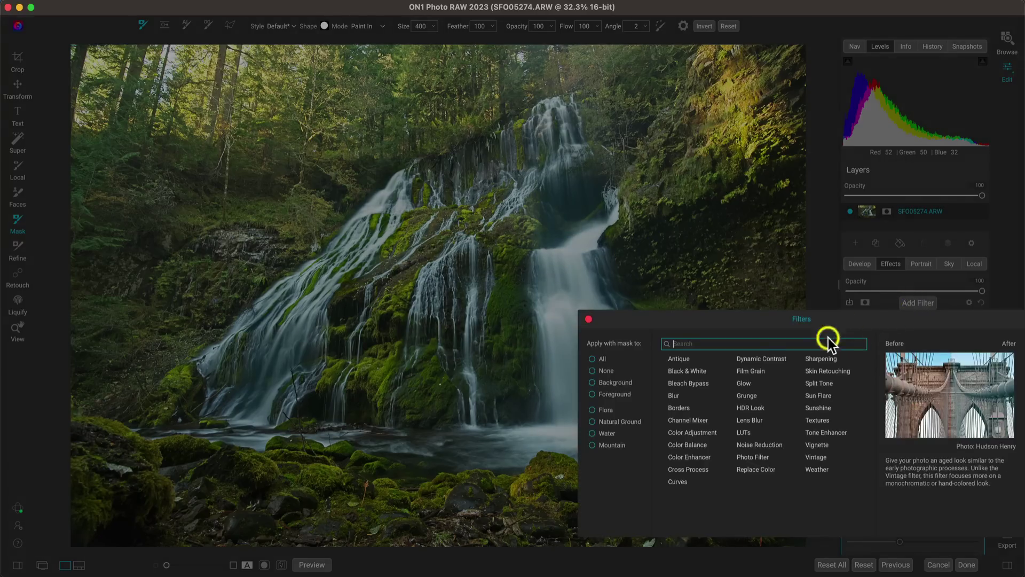
{"action": "left_click", "coordinate": [767, 358]}
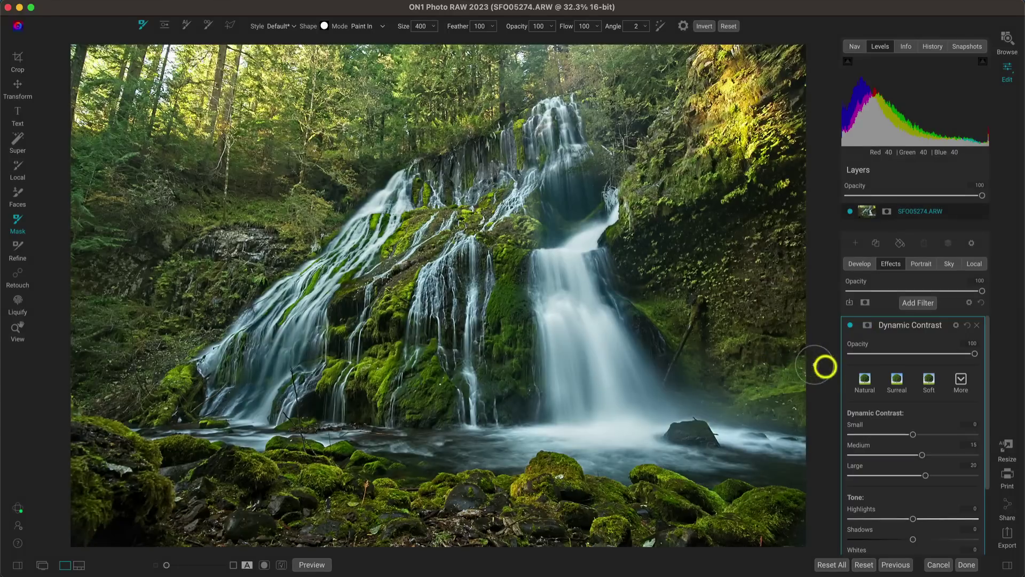
{"action": "left_click", "coordinate": [897, 382]}
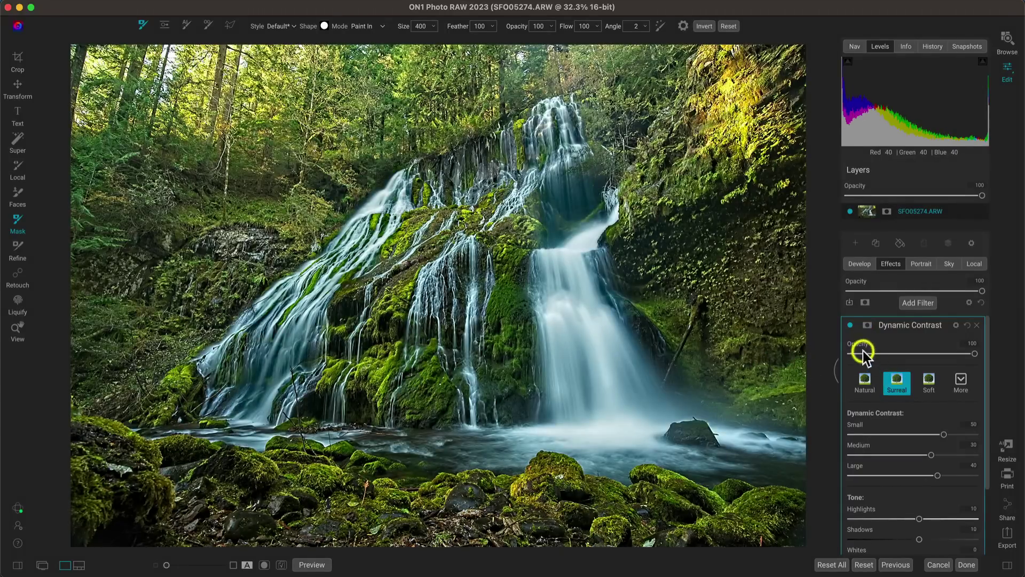
Paste the Glow mask into Dynamic Contrast, invert it, and lower opacity to 40
{"action": "left_click", "coordinate": [867, 325]}
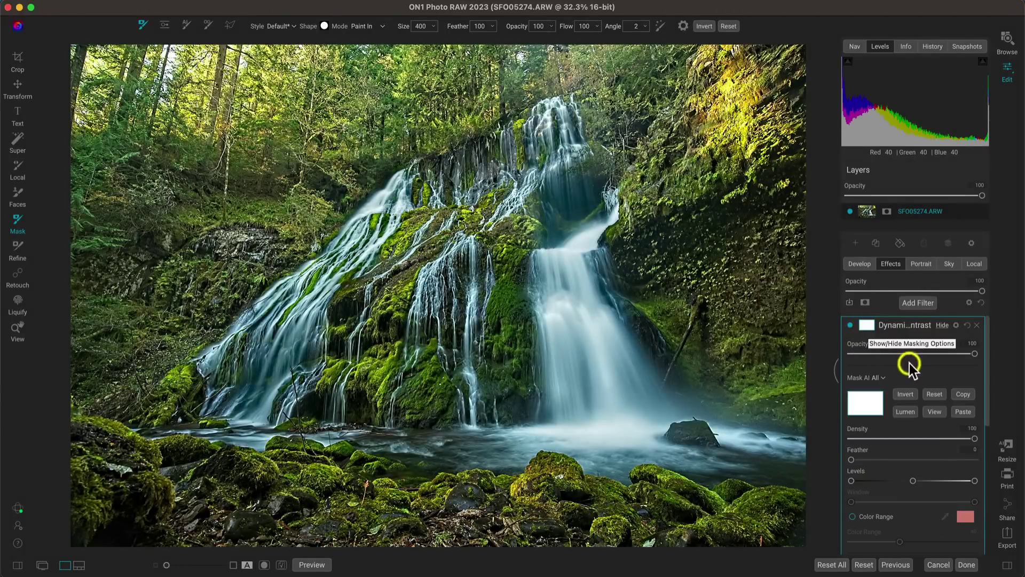
{"action": "left_click", "coordinate": [962, 412]}
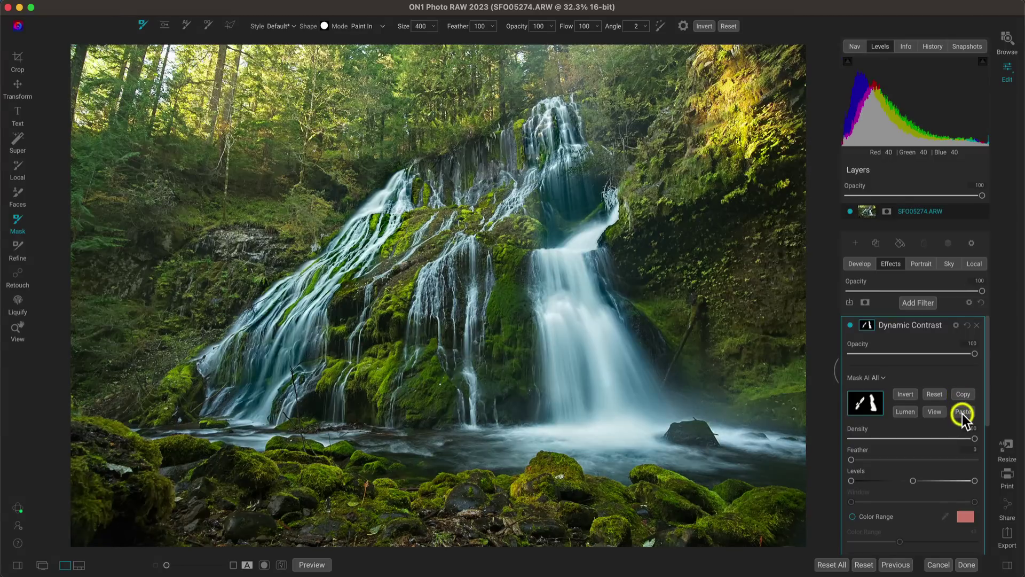
{"action": "left_click", "coordinate": [904, 395]}
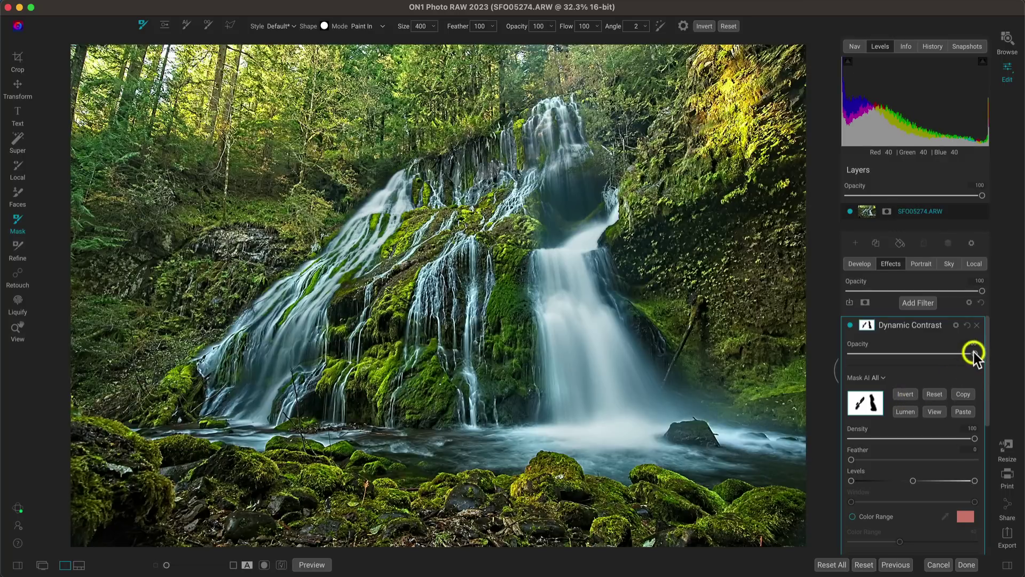
{"action": "left_click_drag", "start_coordinate": [974, 353], "coordinate": [900, 356]}
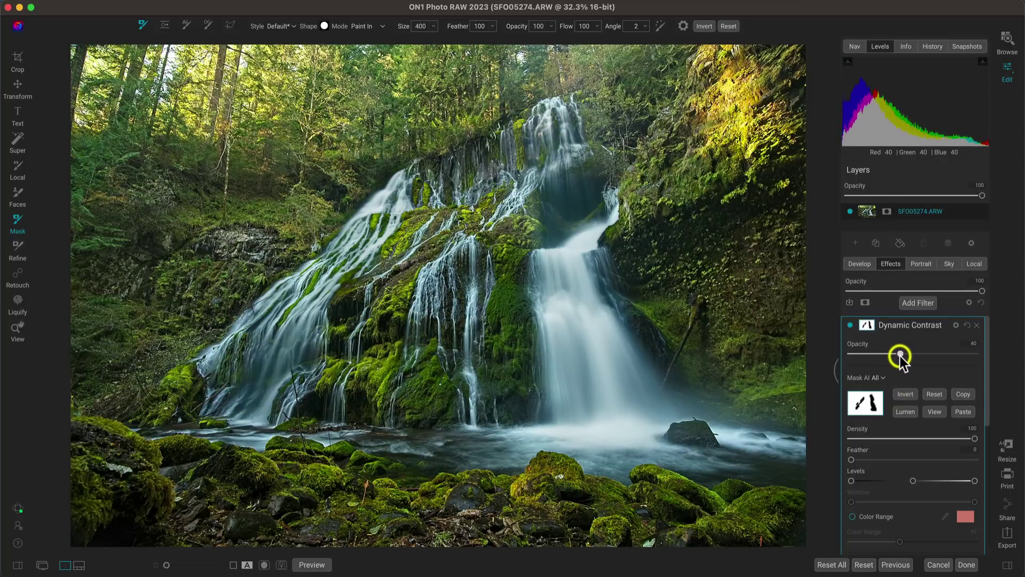
Zoom to 100% on the waterfall, compare Dynamic Contrast off and on, then collapse it
{"action": "key", "text": "z"}
{"action": "left_click", "coordinate": [616, 282]}
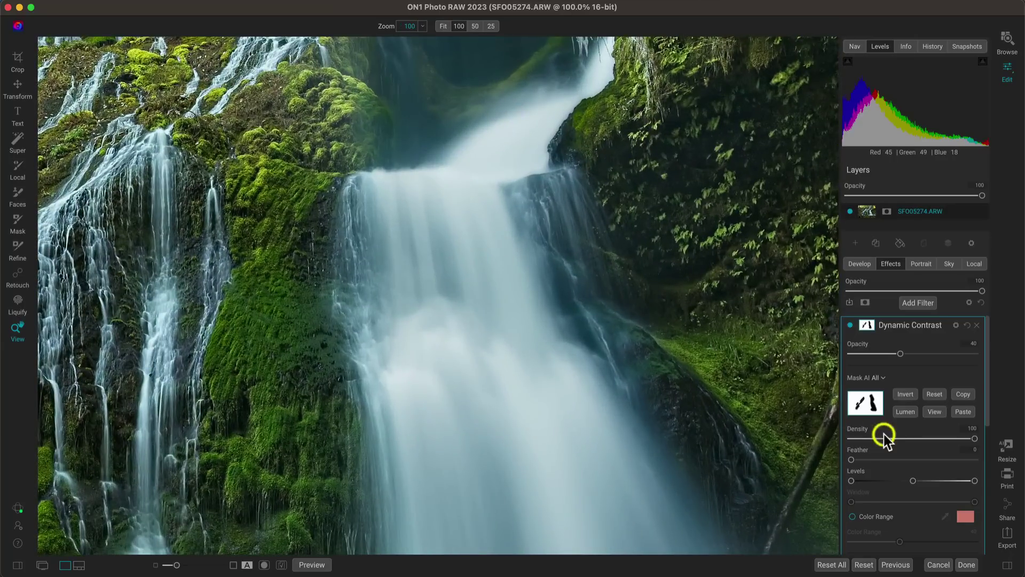
{"action": "left_click", "coordinate": [849, 325]}
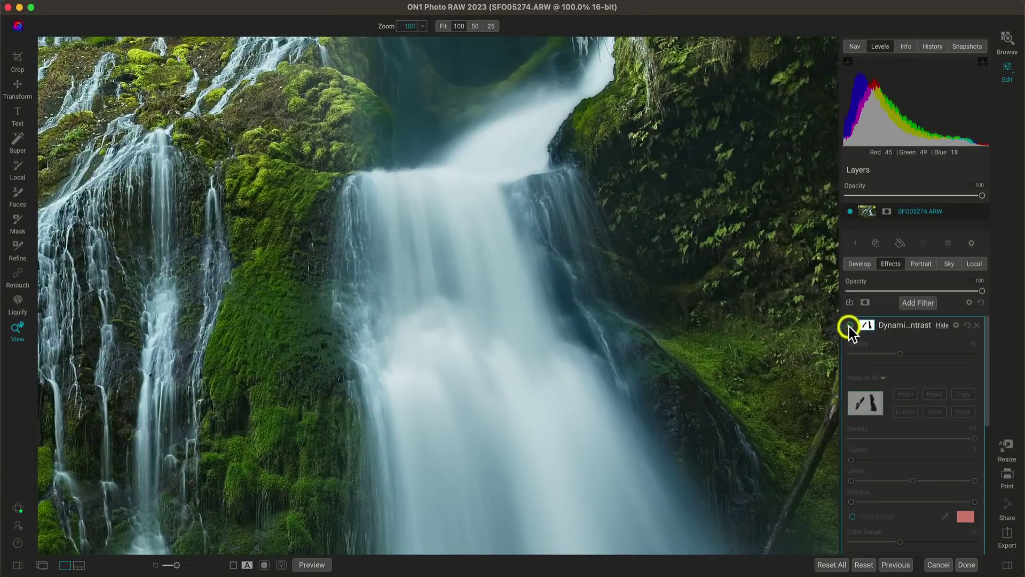
{"action": "left_click", "coordinate": [850, 325]}
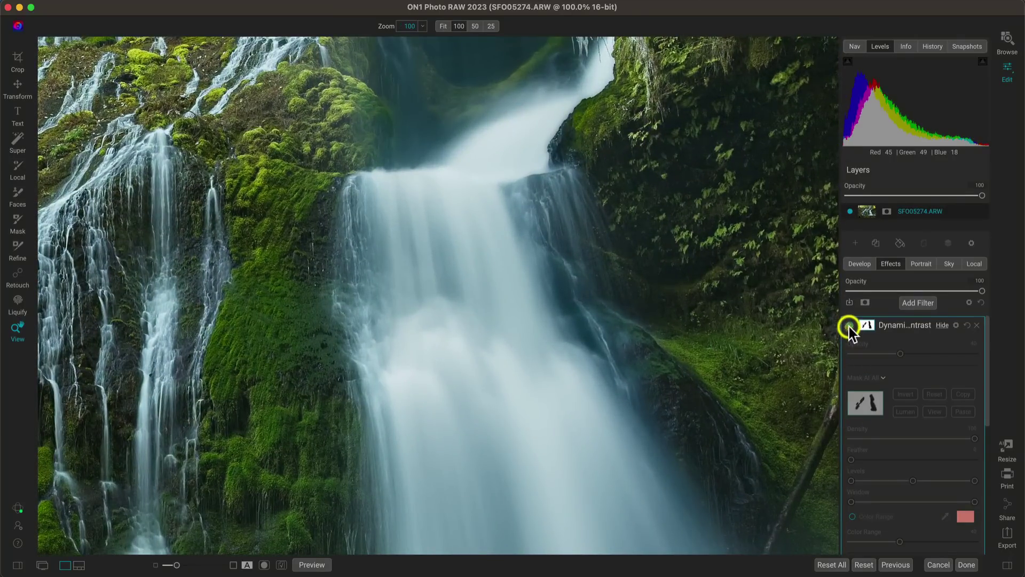
{"action": "left_click", "coordinate": [942, 325]}
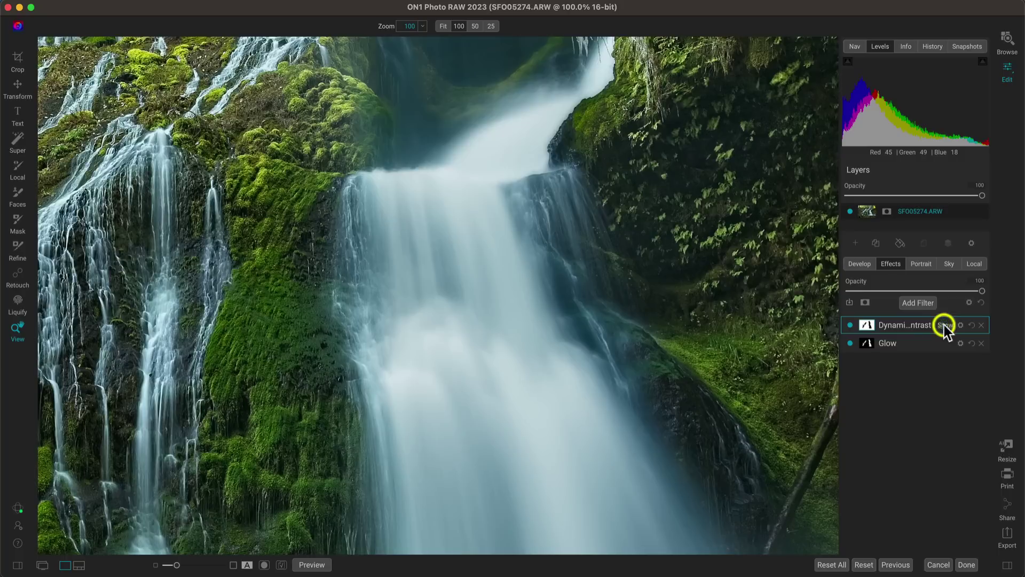
Toggle the Glow filter off and on twice, then fit the whole photo in view
{"action": "left_click", "coordinate": [849, 343]}
{"action": "left_click", "coordinate": [850, 343]}
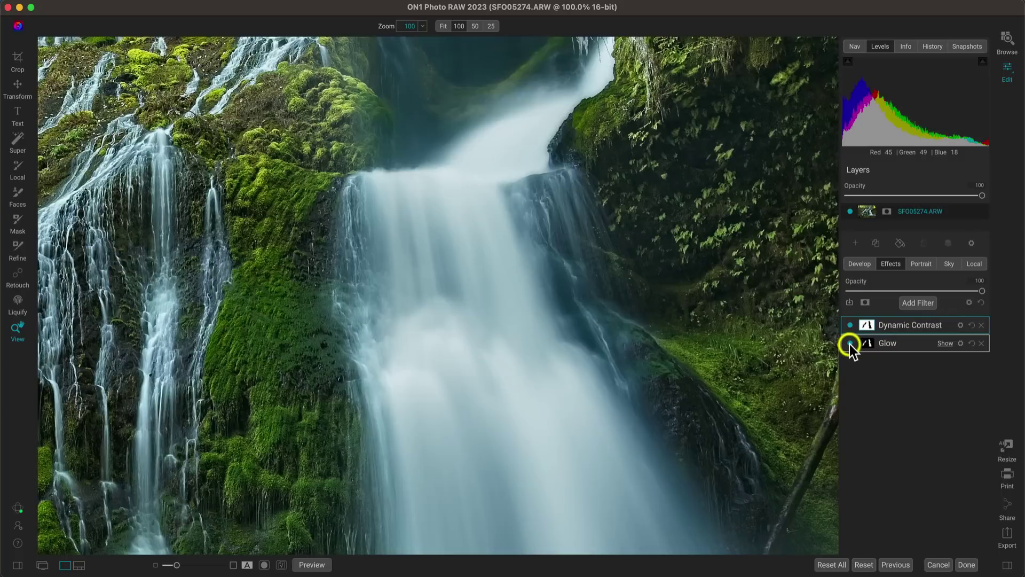
{"action": "left_click", "coordinate": [850, 343]}
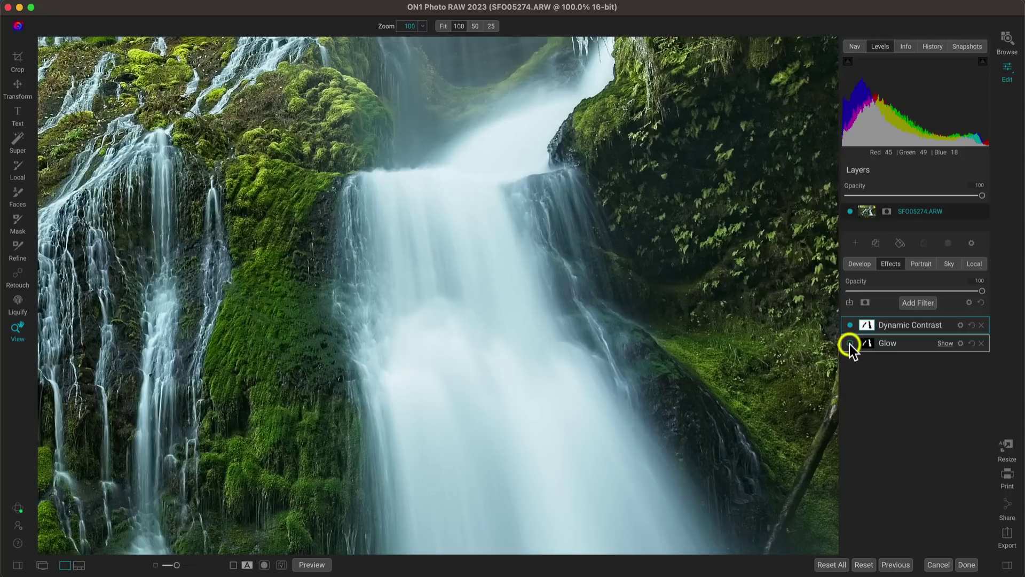
{"action": "left_click", "coordinate": [849, 343]}
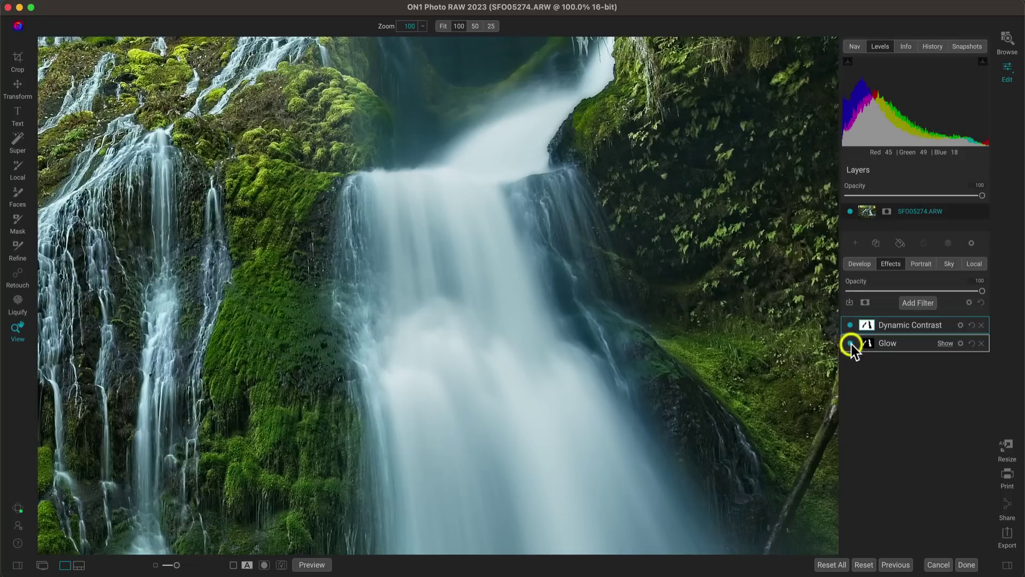
{"action": "key", "text": "super+0"}
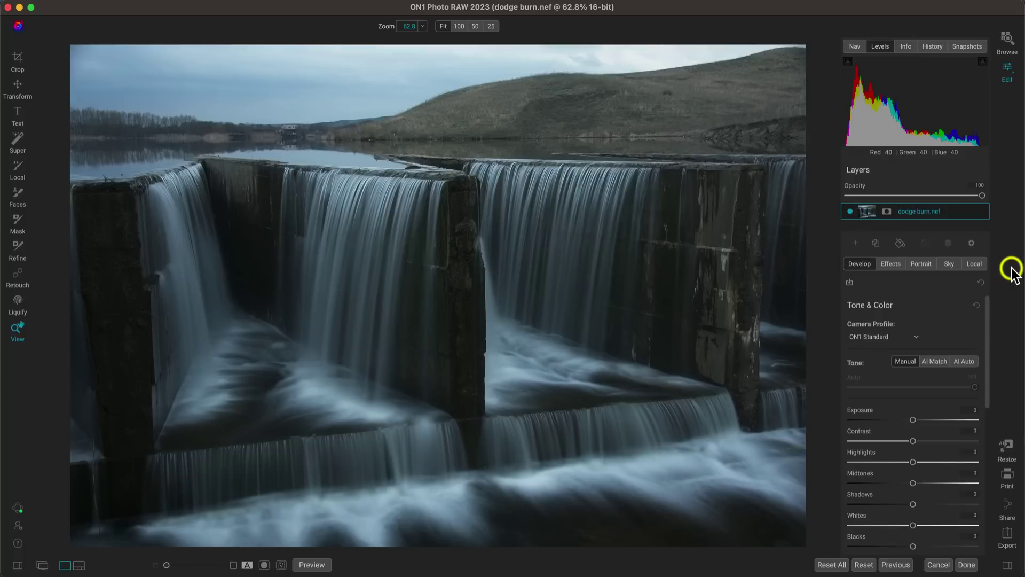
Set dodge burn.nef's camera profile to ON1 Neutral and move to Local adjustments
{"action": "left_click", "coordinate": [911, 336]}
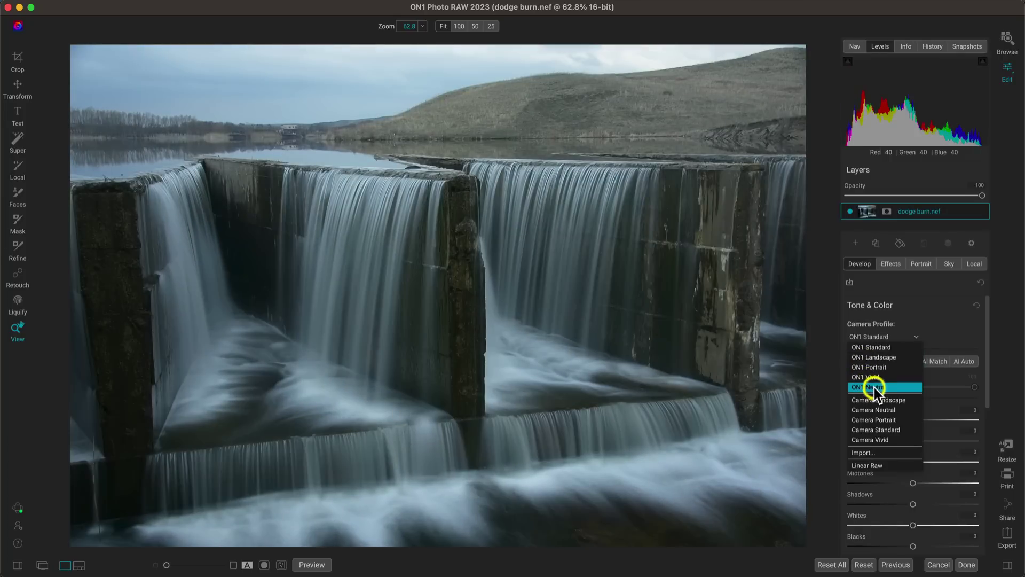
{"action": "left_click", "coordinate": [888, 386]}
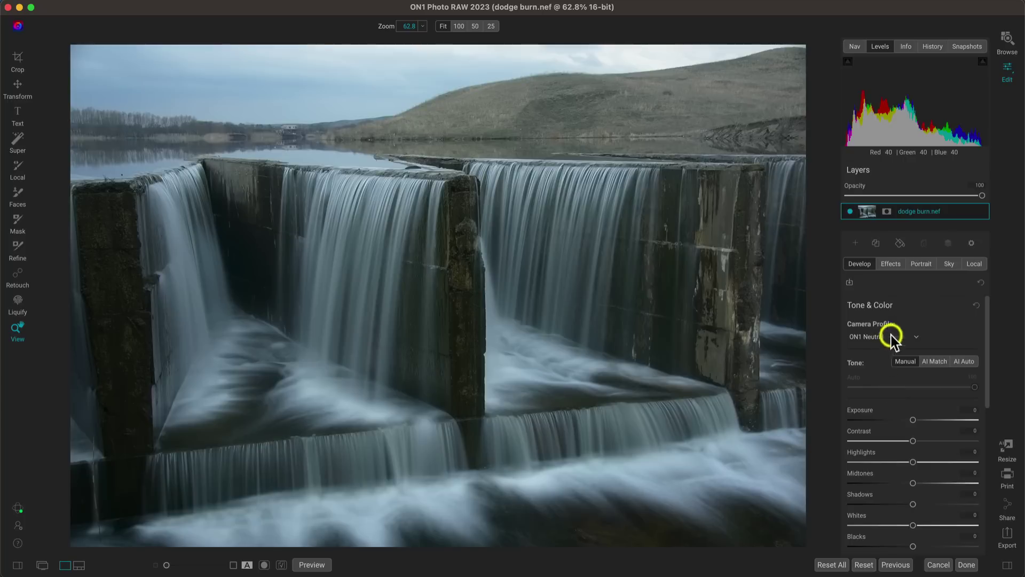
{"action": "left_click", "coordinate": [976, 263]}
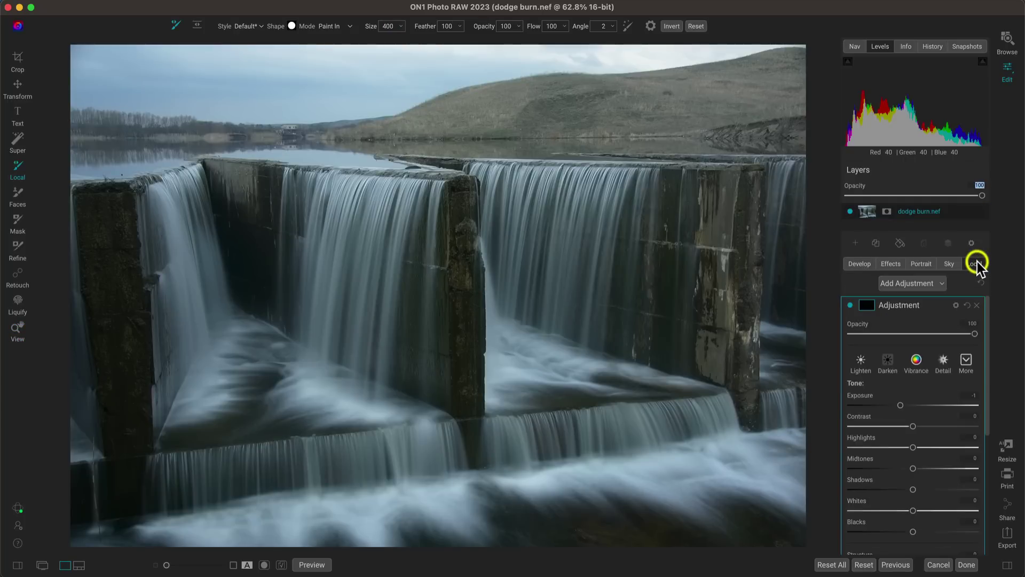
Rename the new local adjustment layer to 'Burn Sky'
{"action": "double_click", "coordinate": [900, 305]}
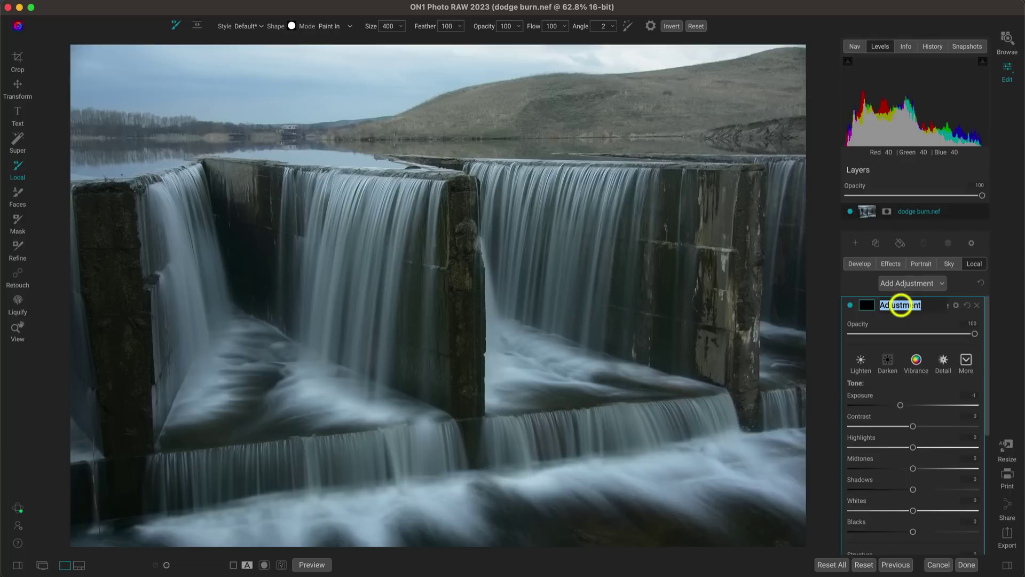
{"action": "type", "text": "Burn Sky"}
{"action": "key", "text": "Return"}
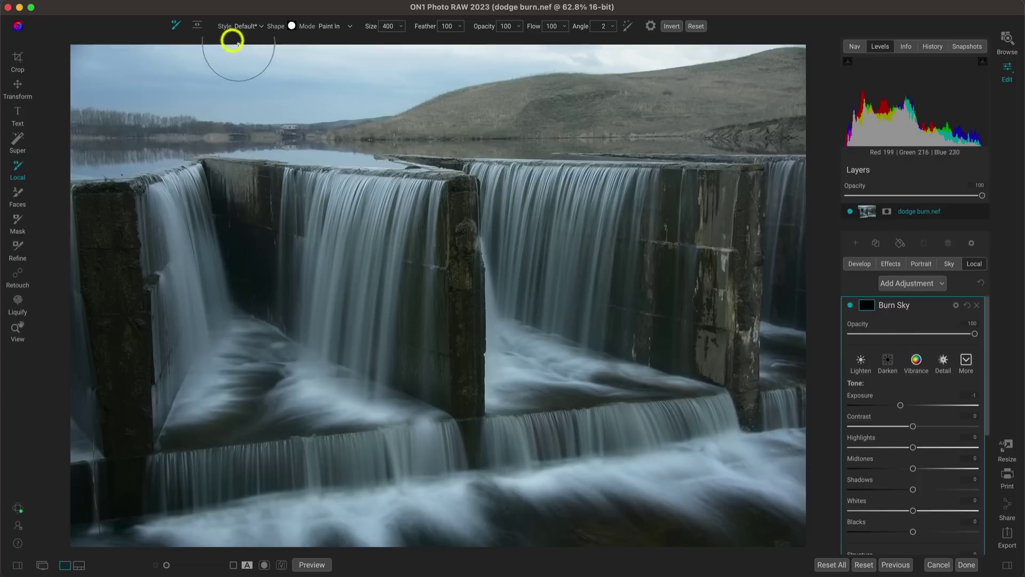
Mask Burn Sky with a Linear Bottom gradient placed and narrowed along the horizon
{"action": "left_click", "coordinate": [199, 25]}
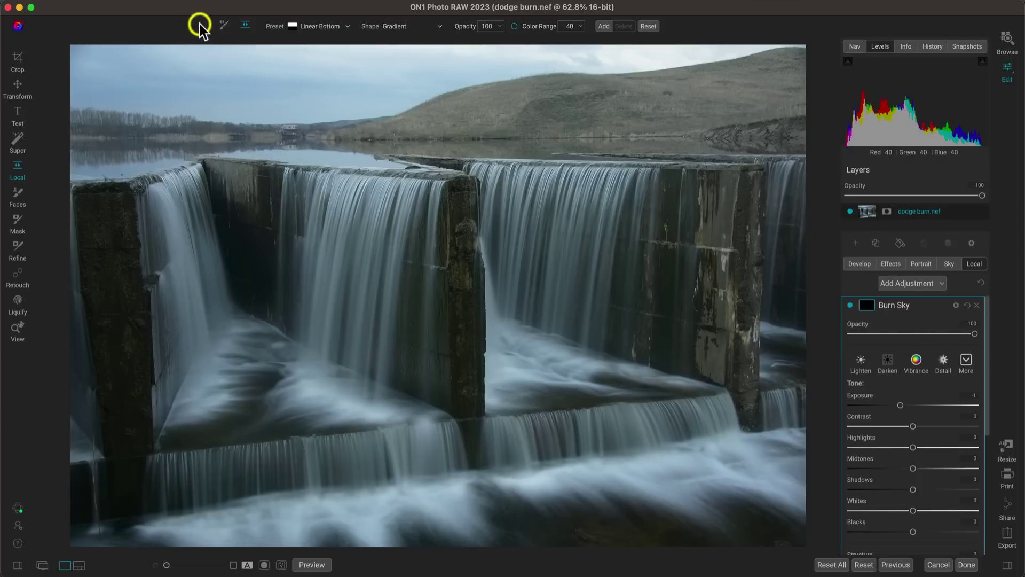
{"action": "left_click", "coordinate": [307, 26]}
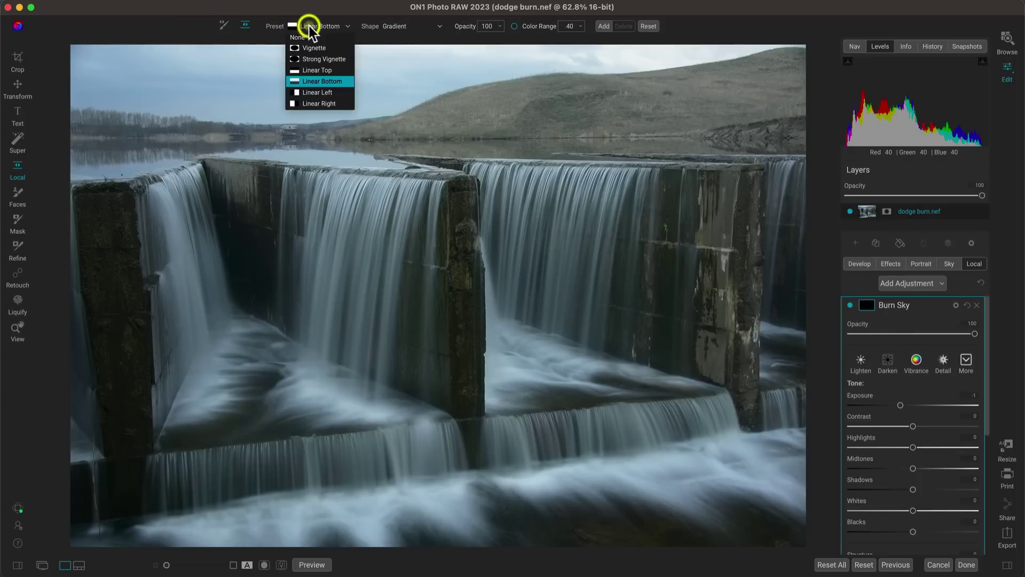
{"action": "left_click", "coordinate": [296, 82]}
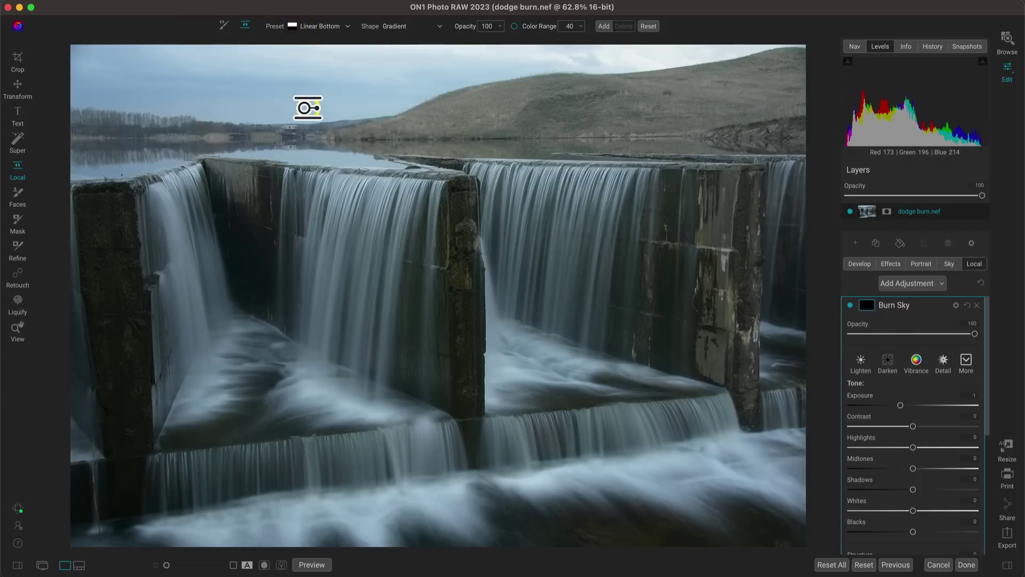
{"action": "left_click", "coordinate": [321, 141]}
{"action": "left_click_drag", "start_coordinate": [320, 141], "coordinate": [324, 135]}
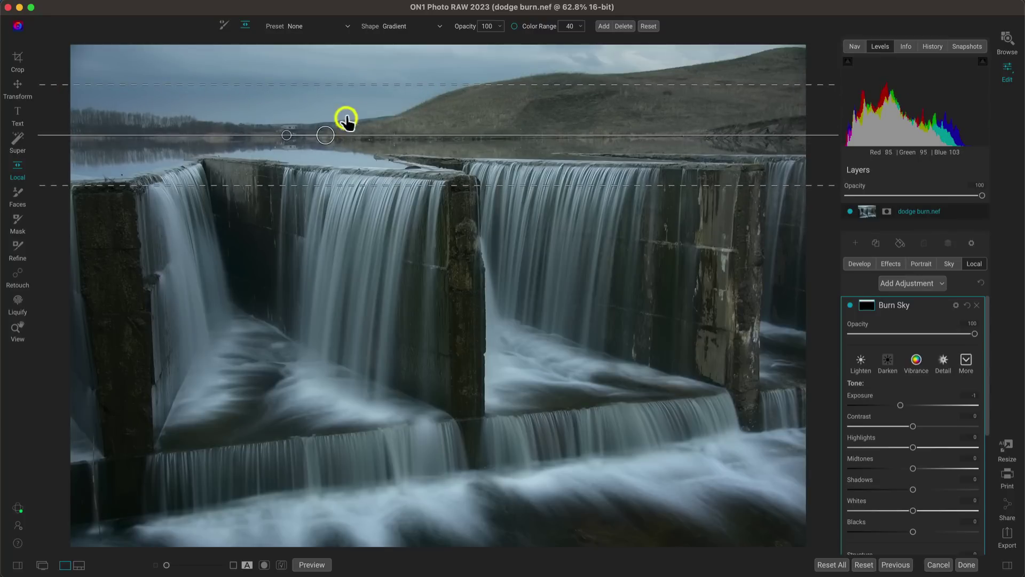
{"action": "left_click_drag", "start_coordinate": [373, 87], "coordinate": [374, 94]}
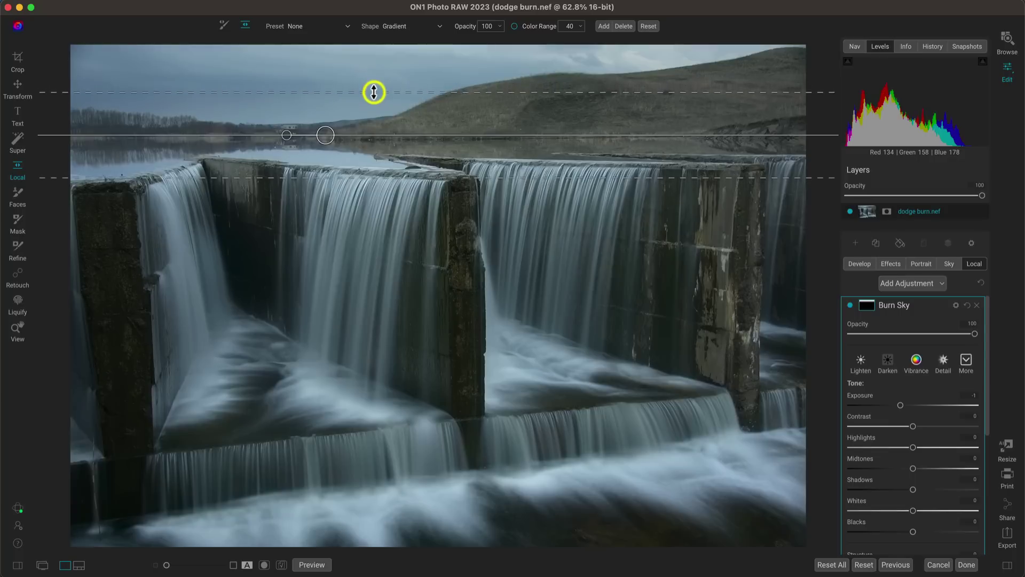
{"action": "left_click", "coordinate": [985, 301]}
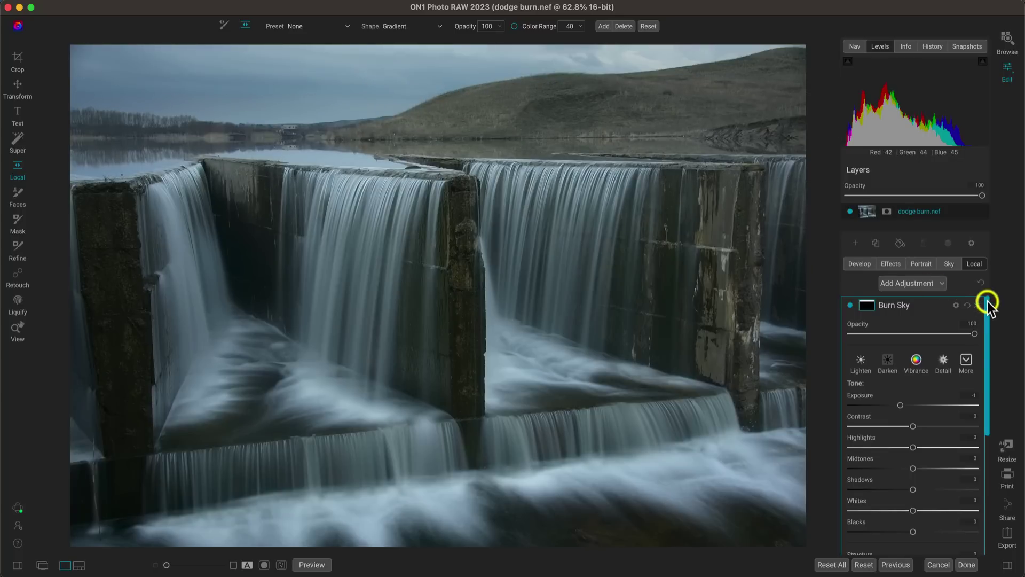
Compare Burn Sky off and on, then set its Contrast to 35 and Whites to 5
{"action": "left_click", "coordinate": [848, 306]}
{"action": "left_click", "coordinate": [847, 306]}
{"action": "left_click_drag", "start_coordinate": [915, 425], "coordinate": [934, 427]}
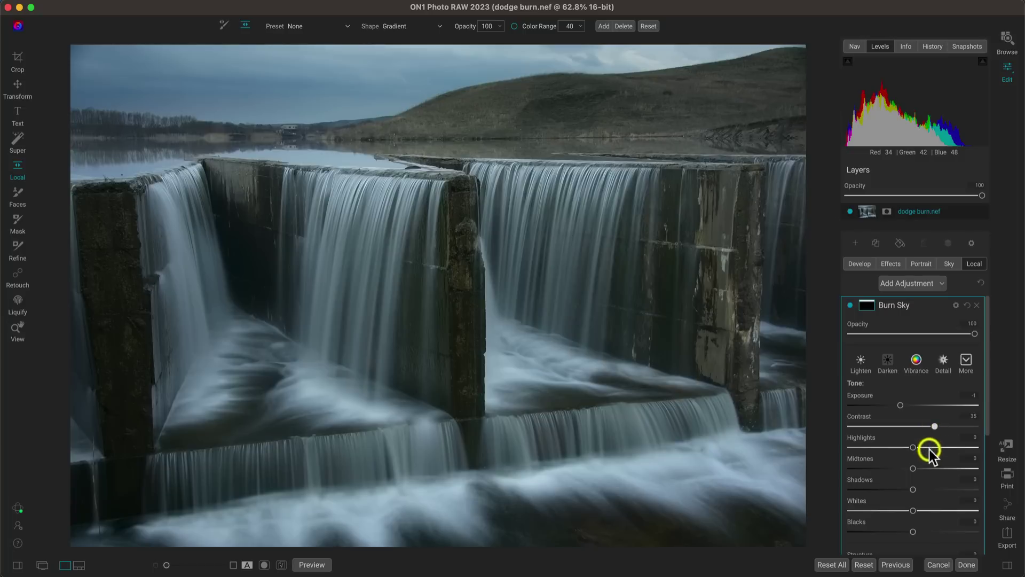
{"action": "left_click_drag", "start_coordinate": [913, 511], "coordinate": [915, 512]}
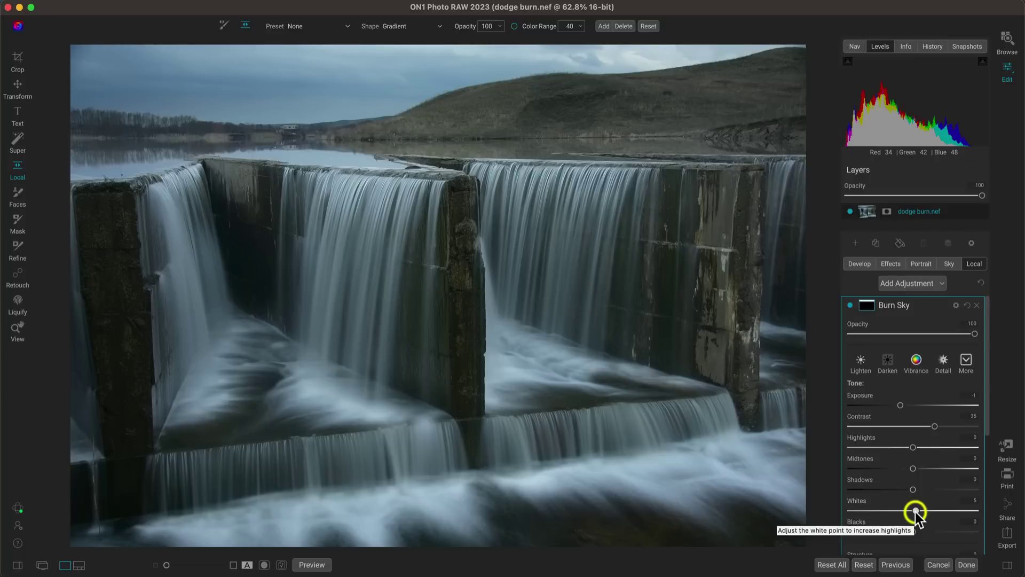
Recheck the sky with Burn Sky off and on, then add a second local adjustment
{"action": "left_click", "coordinate": [850, 305]}
{"action": "left_click", "coordinate": [850, 305]}
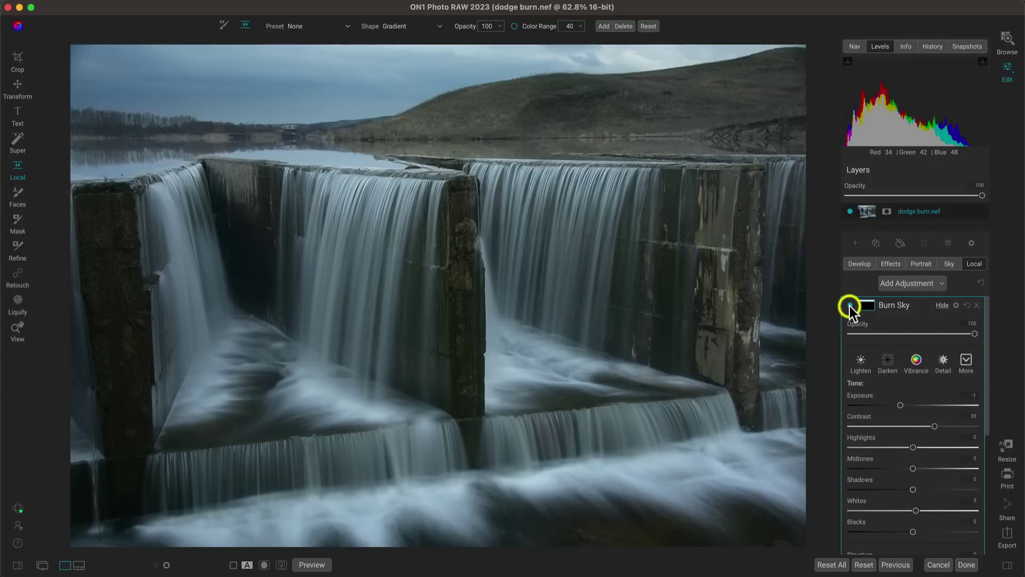
{"action": "left_click", "coordinate": [915, 289]}
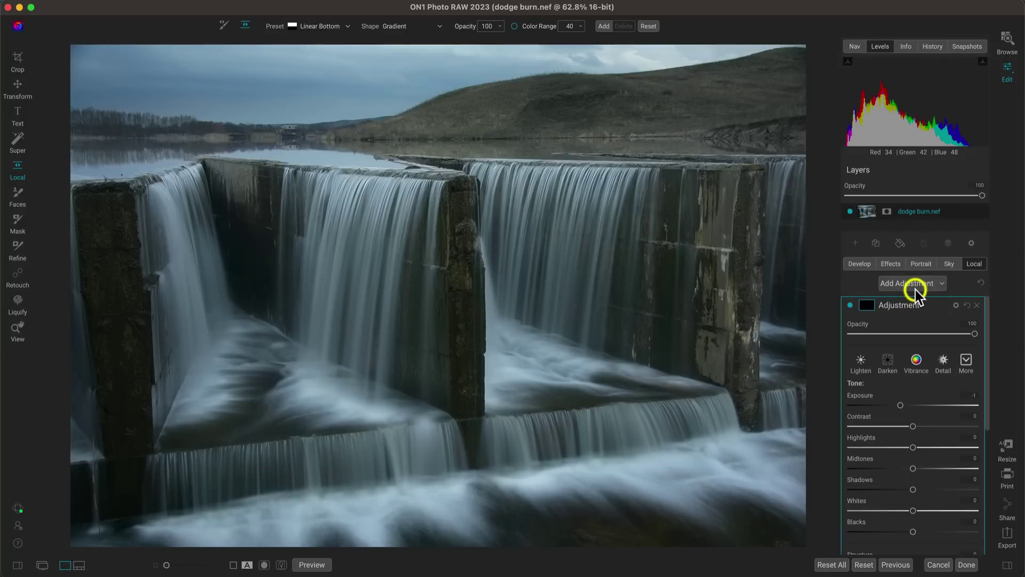
Rename the second layer 'Dodge Water', reset its Exposure, and raise Midtones to 40
{"action": "double_click", "coordinate": [909, 309]}
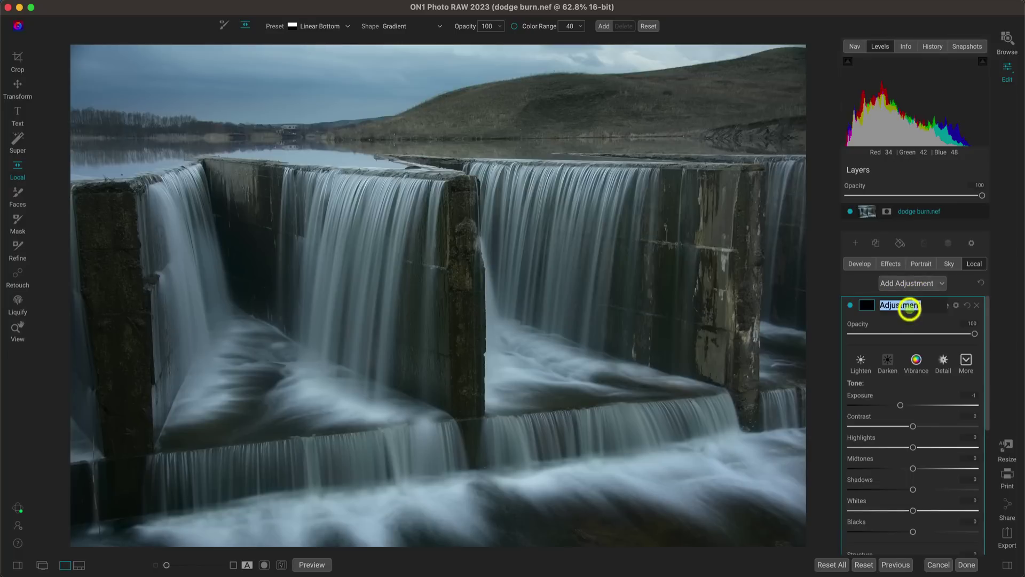
{"action": "type", "text": "Ddgoe"}
{"action": "key", "text": "BackSpace"}
{"action": "key", "text": "BackSpace"}
{"action": "key", "text": "BackSpace"}
{"action": "key", "text": "BackSpace"}
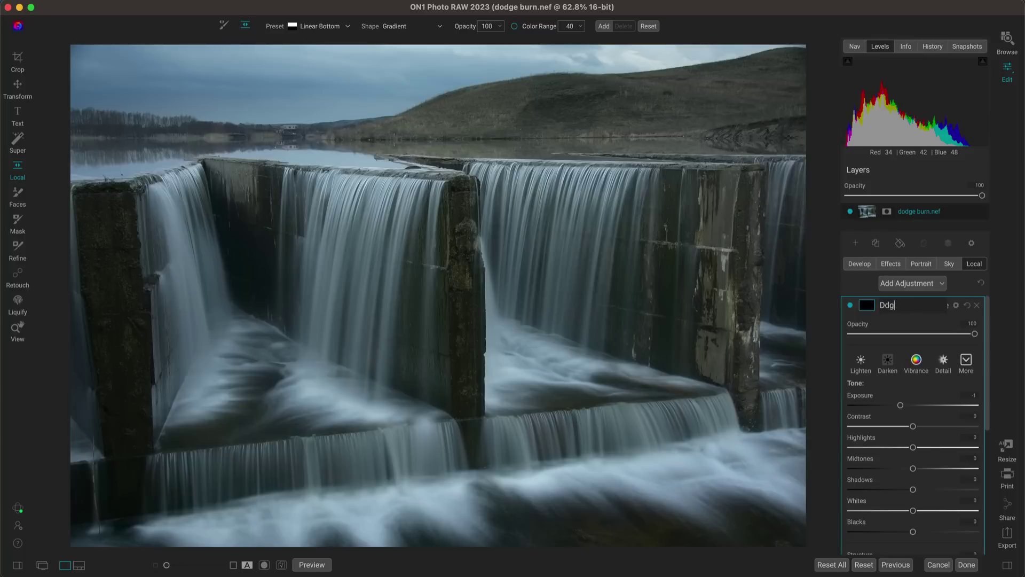
{"action": "type", "text": "odge Water"}
{"action": "key", "text": "Return"}
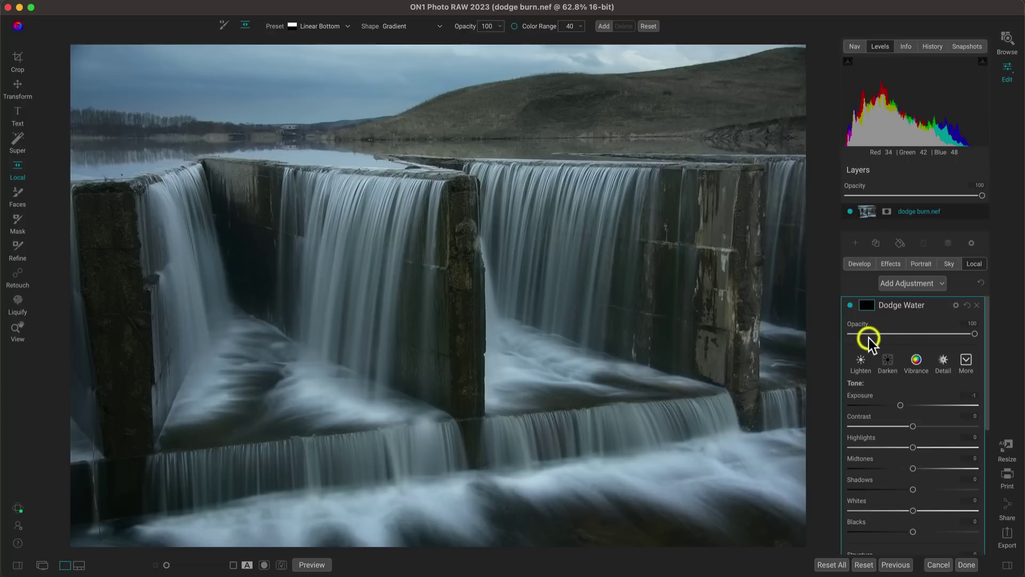
{"action": "double_click", "coordinate": [900, 405]}
{"action": "left_click_drag", "start_coordinate": [935, 470], "coordinate": [938, 470]}
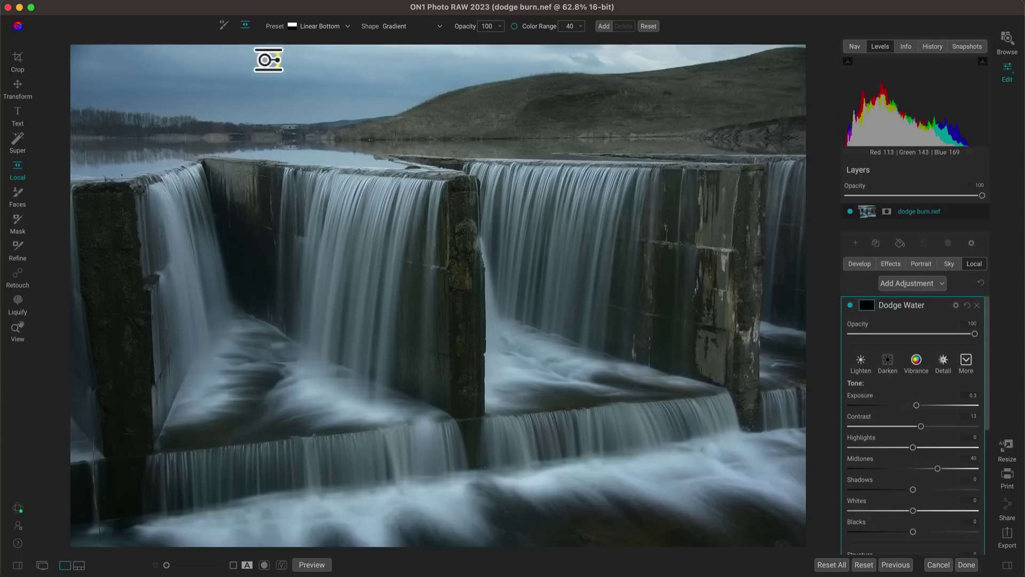
Brush Dodge Water onto the central and left waterfalls, shrinking the brush to 175
{"action": "left_click", "coordinate": [223, 25]}
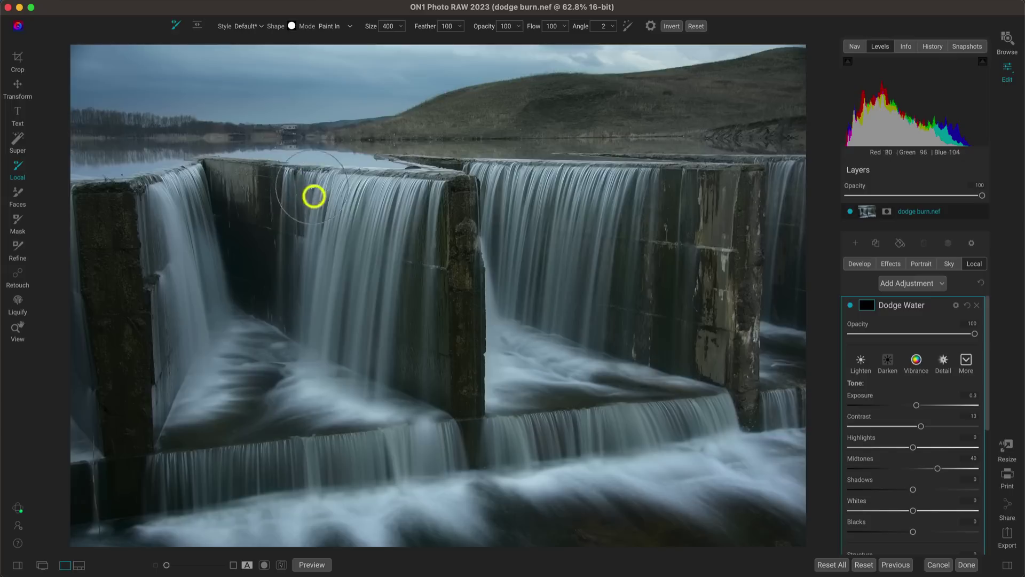
{"action": "mouse_move", "coordinate": [313, 196]}
{"action": "left_mouse_down"}
{"action": "mouse_move", "coordinate": [334, 214]}
{"action": "mouse_move", "coordinate": [413, 214]}
{"action": "mouse_move", "coordinate": [350, 209]}
{"action": "mouse_move", "coordinate": [330, 264]}
{"action": "mouse_move", "coordinate": [324, 315]}
{"action": "mouse_move", "coordinate": [348, 307]}
{"action": "mouse_move", "coordinate": [376, 214]}
{"action": "mouse_move", "coordinate": [353, 326]}
{"action": "mouse_move", "coordinate": [361, 380]}
{"action": "mouse_move", "coordinate": [200, 329]}
{"action": "mouse_move", "coordinate": [178, 220]}
{"action": "mouse_move", "coordinate": [185, 205]}
{"action": "mouse_move", "coordinate": [206, 377]}
{"action": "mouse_move", "coordinate": [206, 260]}
{"action": "left_mouse_up"}
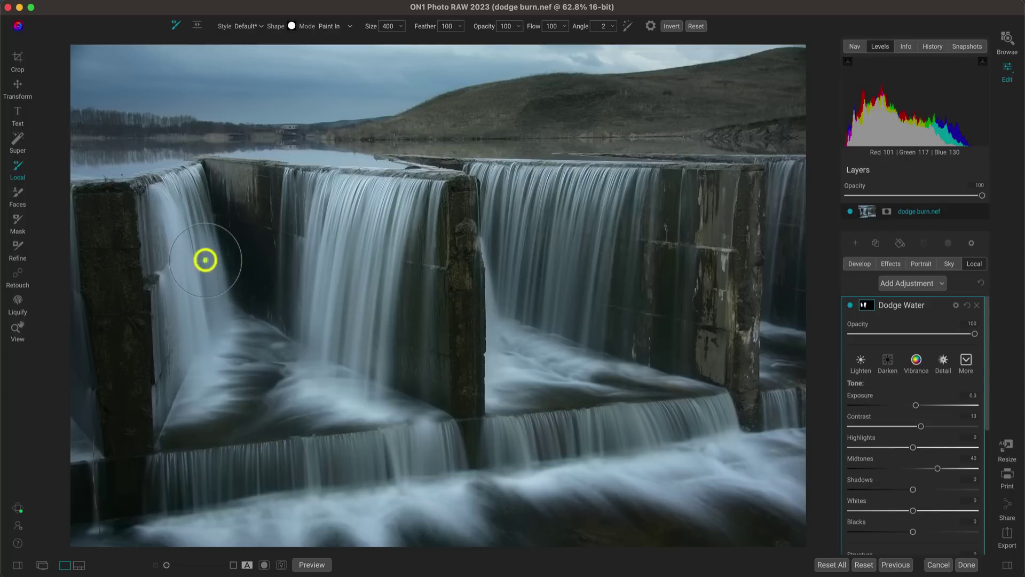
{"action": "key", "text": "bracketleft"}
{"action": "key", "text": "bracketleft"}
{"action": "key", "text": "bracketleft"}
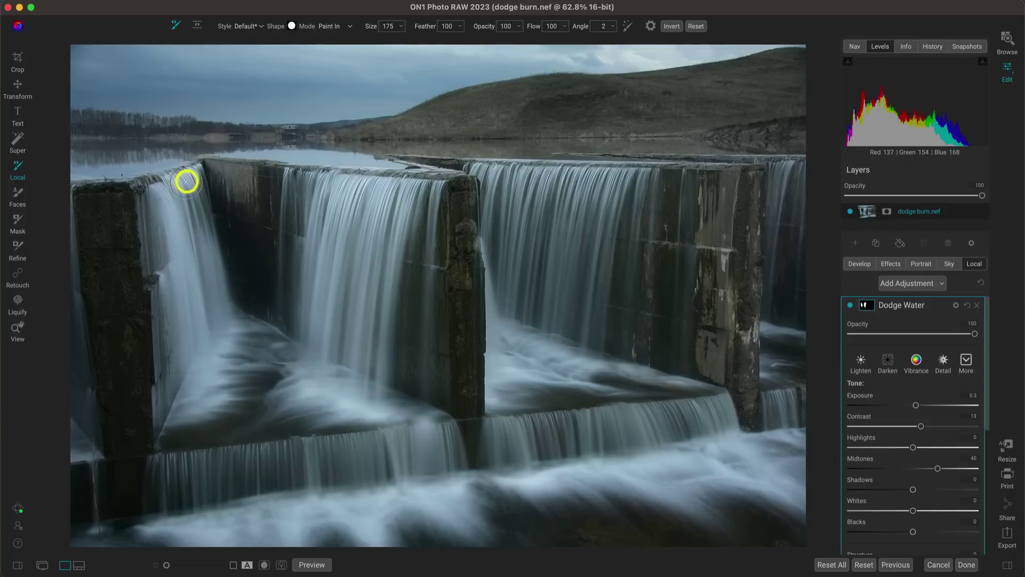
{"action": "mouse_move", "coordinate": [185, 181]}
{"action": "left_mouse_down"}
{"action": "mouse_move", "coordinate": [190, 174]}
{"action": "mouse_move", "coordinate": [190, 215]}
{"action": "mouse_move", "coordinate": [205, 240]}
{"action": "left_mouse_up"}
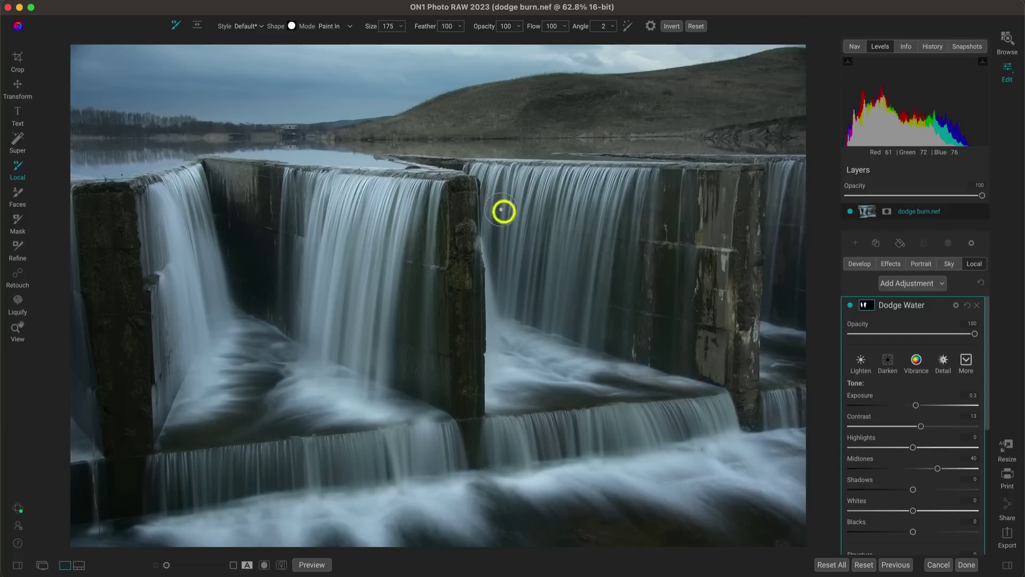
Paint the right waterfall with a 400 brush and the lower-ledge cascade at 250
{"action": "key", "text": "bracketright"}
{"action": "key", "text": "bracketright"}
{"action": "key", "text": "bracketright"}
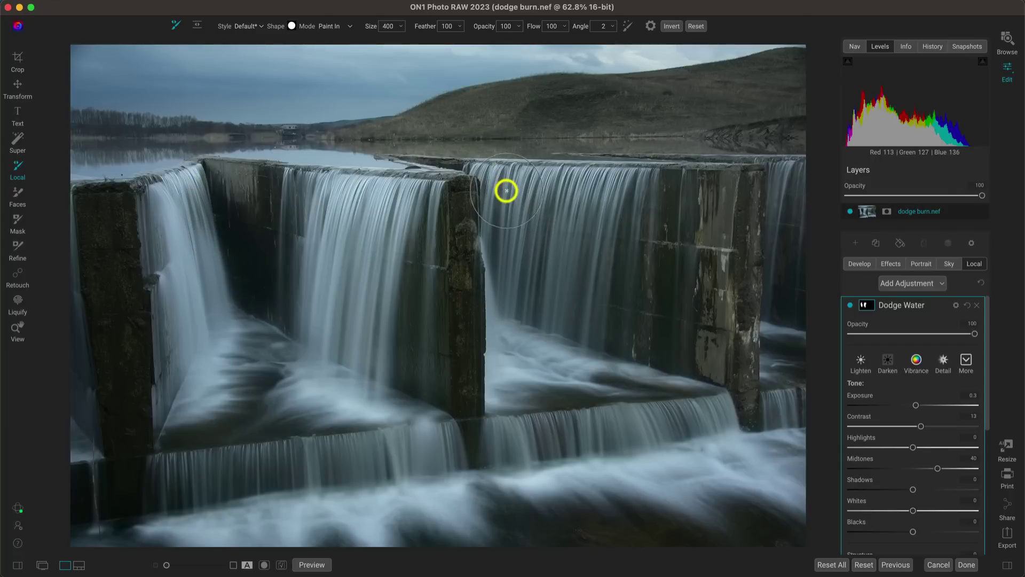
{"action": "mouse_move", "coordinate": [506, 191]}
{"action": "left_mouse_down"}
{"action": "mouse_move", "coordinate": [597, 208]}
{"action": "mouse_move", "coordinate": [581, 271]}
{"action": "left_mouse_up"}
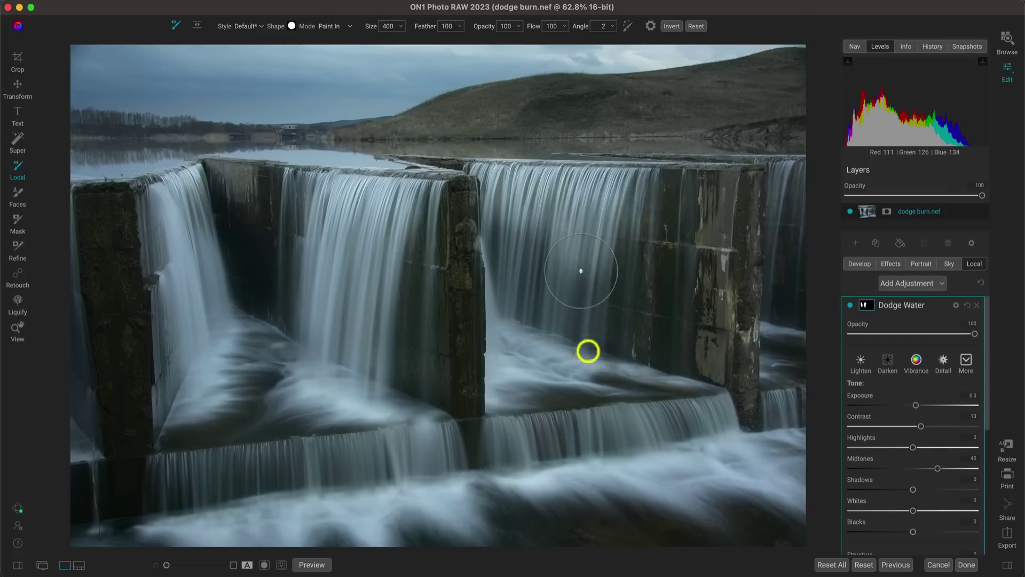
{"action": "mouse_move", "coordinate": [587, 351]}
{"action": "left_mouse_down"}
{"action": "mouse_move", "coordinate": [617, 366]}
{"action": "mouse_move", "coordinate": [624, 245]}
{"action": "mouse_move", "coordinate": [582, 231]}
{"action": "mouse_move", "coordinate": [506, 256]}
{"action": "mouse_move", "coordinate": [542, 307]}
{"action": "mouse_move", "coordinate": [503, 238]}
{"action": "mouse_move", "coordinate": [499, 199]}
{"action": "mouse_move", "coordinate": [549, 254]}
{"action": "left_mouse_up"}
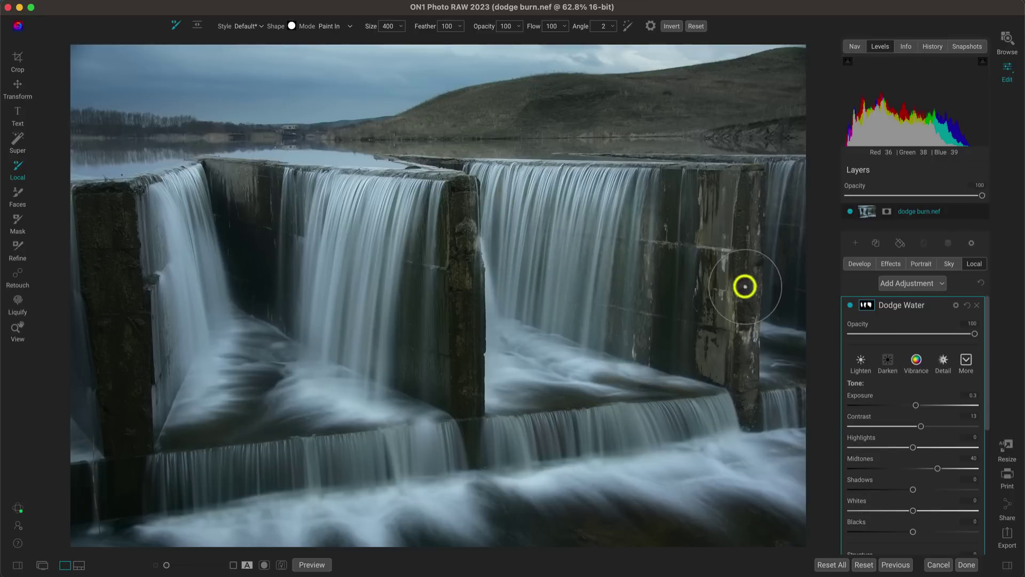
{"action": "key", "text": "bracketleft"}
{"action": "key", "text": "bracketleft"}
{"action": "key", "text": "bracketleft"}
{"action": "key", "text": "bracketleft"}
{"action": "key", "text": "bracketleft"}
{"action": "key", "text": "bracketleft"}
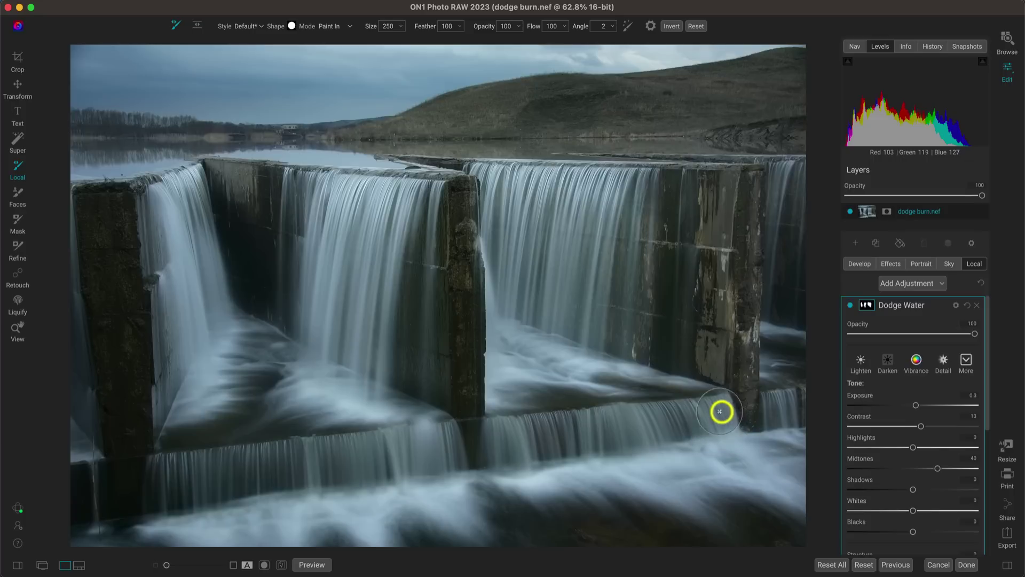
{"action": "mouse_move", "coordinate": [719, 411]}
{"action": "left_mouse_down"}
{"action": "mouse_move", "coordinate": [234, 469]}
{"action": "mouse_move", "coordinate": [170, 490]}
{"action": "mouse_move", "coordinate": [263, 458]}
{"action": "mouse_move", "coordinate": [302, 457]}
{"action": "mouse_move", "coordinate": [246, 485]}
{"action": "mouse_move", "coordinate": [147, 489]}
{"action": "mouse_move", "coordinate": [160, 478]}
{"action": "mouse_move", "coordinate": [275, 485]}
{"action": "mouse_move", "coordinate": [762, 415]}
{"action": "left_mouse_up"}
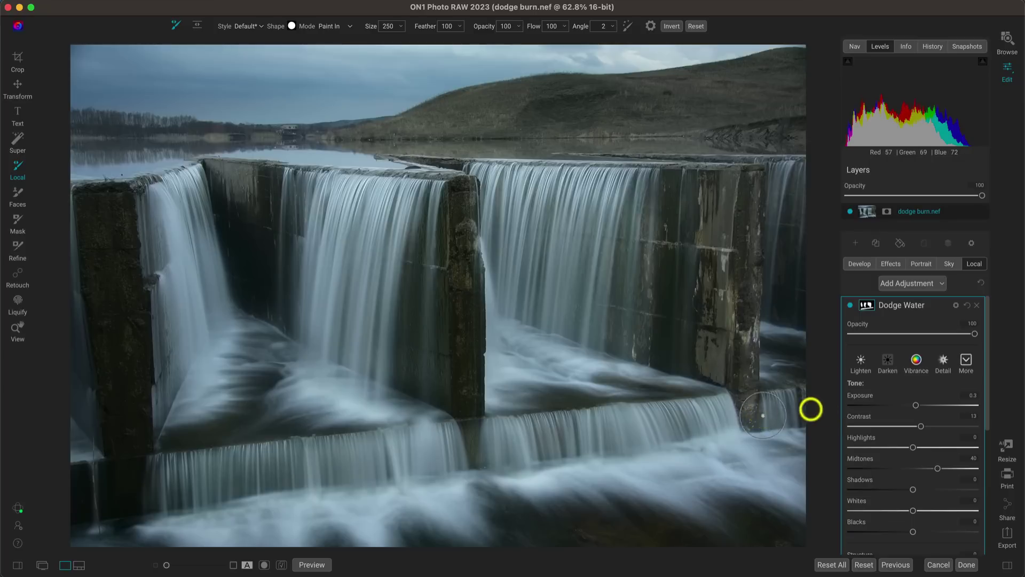
{"action": "key", "text": "z"}
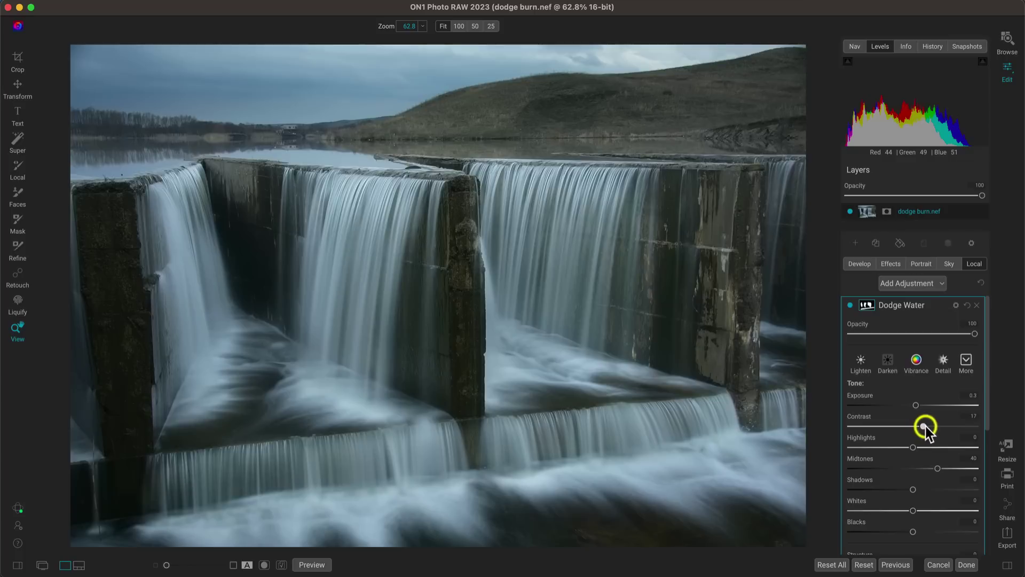
Raise Dodge Water's Contrast to 32 and compare the water with it off and on
{"action": "mouse_move", "coordinate": [926, 426]}
{"action": "left_mouse_down"}
{"action": "mouse_move", "coordinate": [939, 427]}
{"action": "mouse_move", "coordinate": [931, 427]}
{"action": "left_mouse_up"}
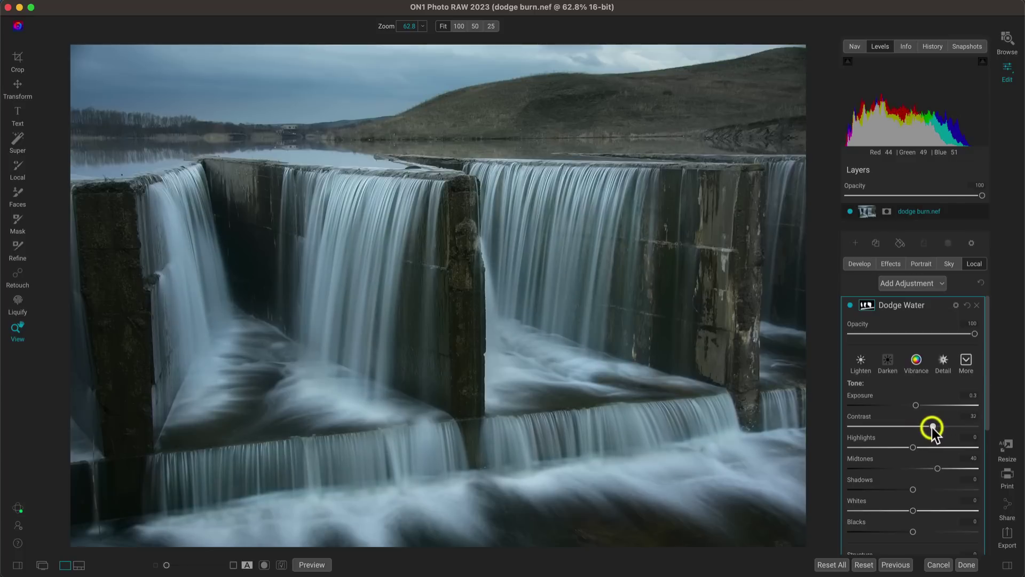
{"action": "left_click", "coordinate": [850, 304]}
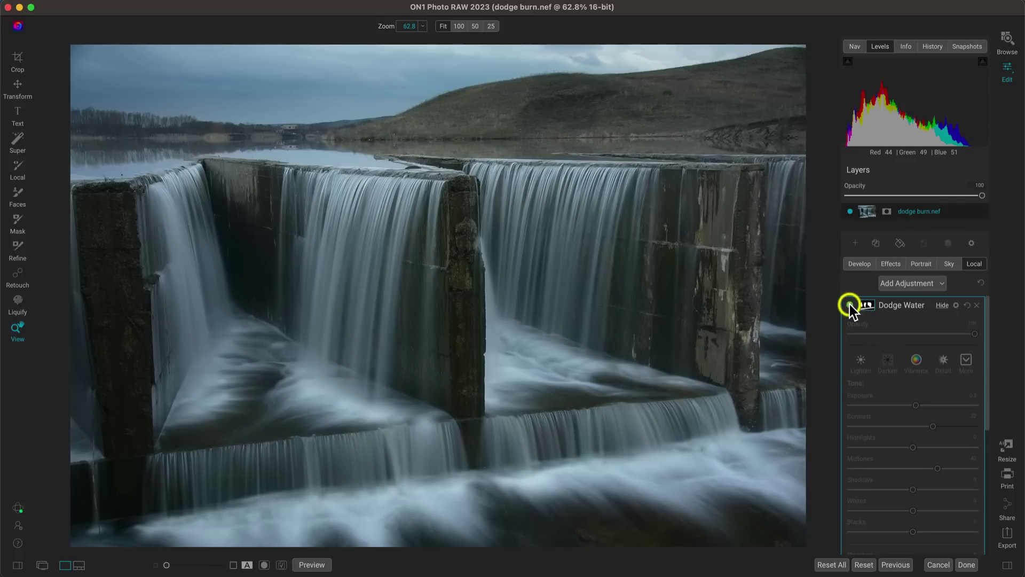
{"action": "left_click", "coordinate": [850, 304]}
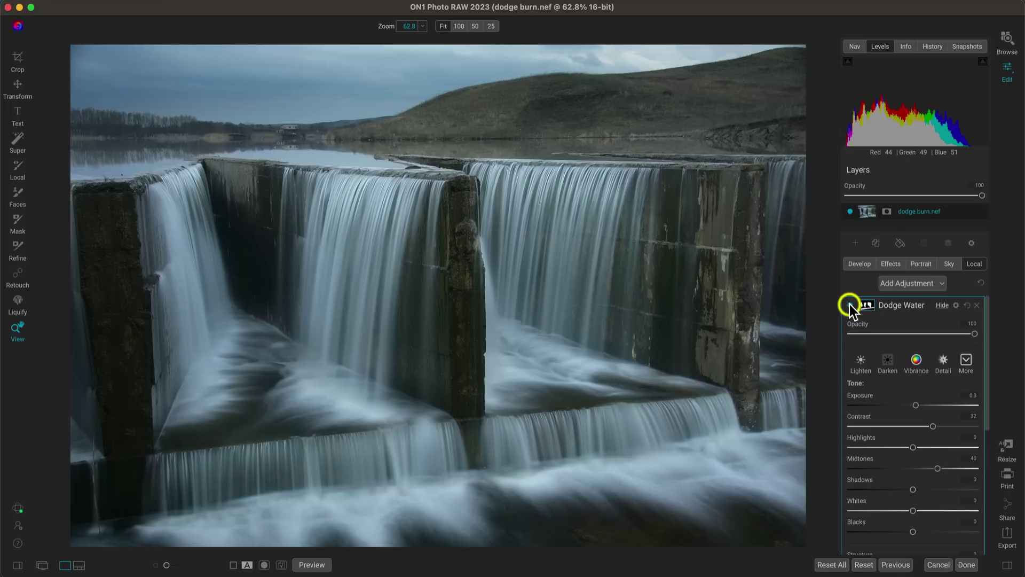
Collapse Dodge Water, then compare the photo with Burn Sky and Dodge Water each off and on
{"action": "left_click", "coordinate": [940, 306]}
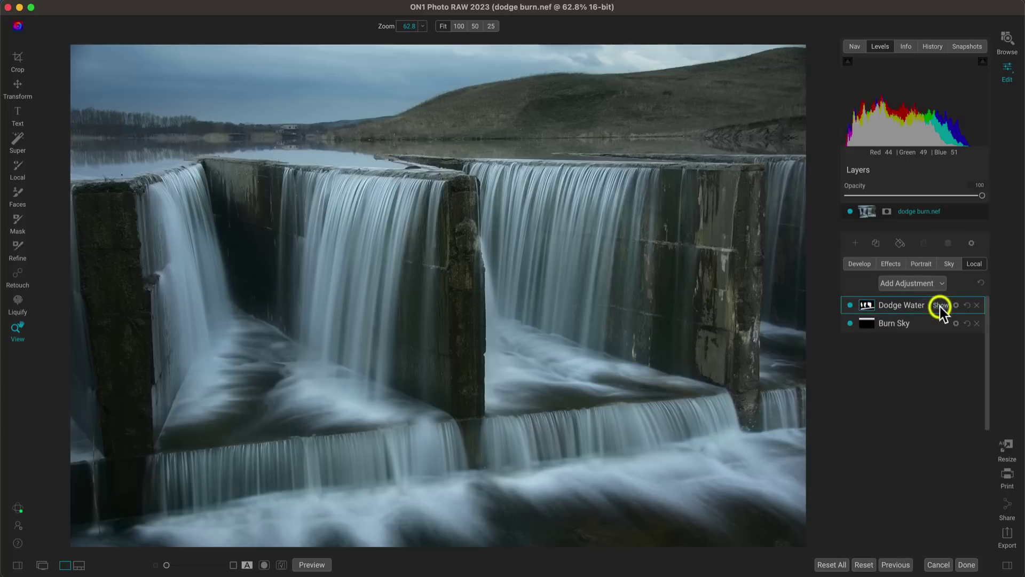
{"action": "left_click", "coordinate": [850, 323]}
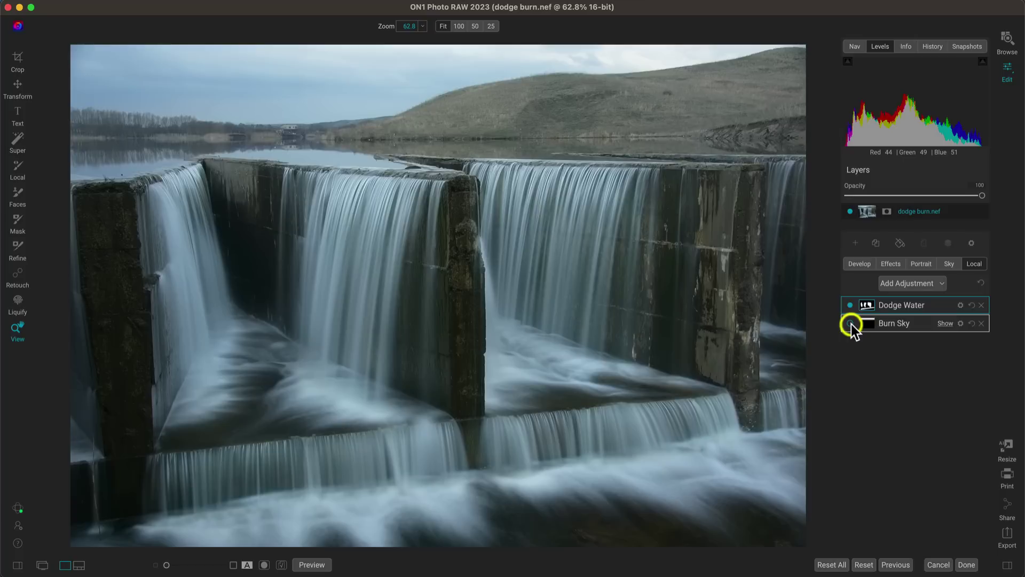
{"action": "left_click", "coordinate": [850, 323]}
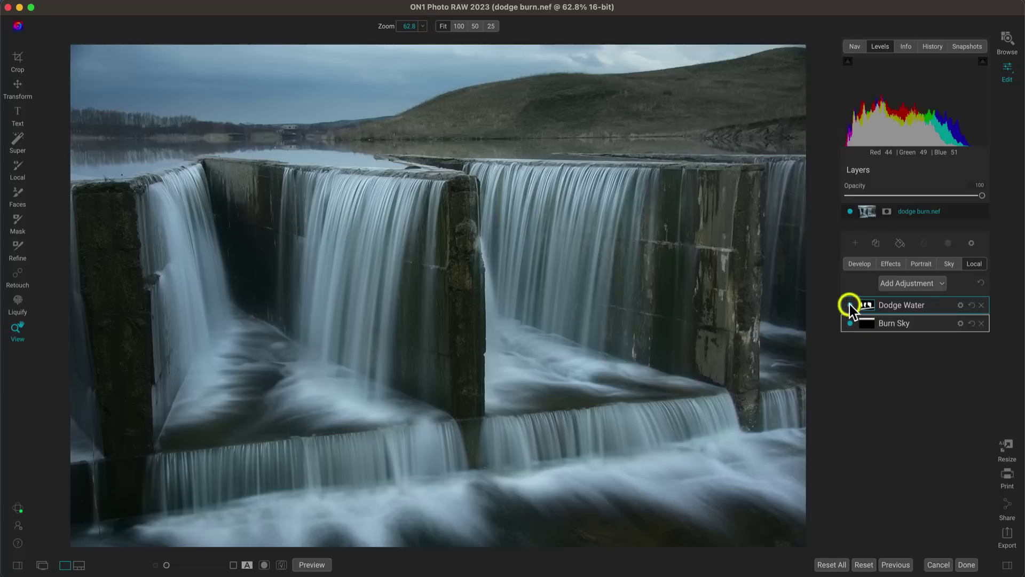
{"action": "left_click", "coordinate": [850, 304]}
{"action": "left_click", "coordinate": [850, 304]}
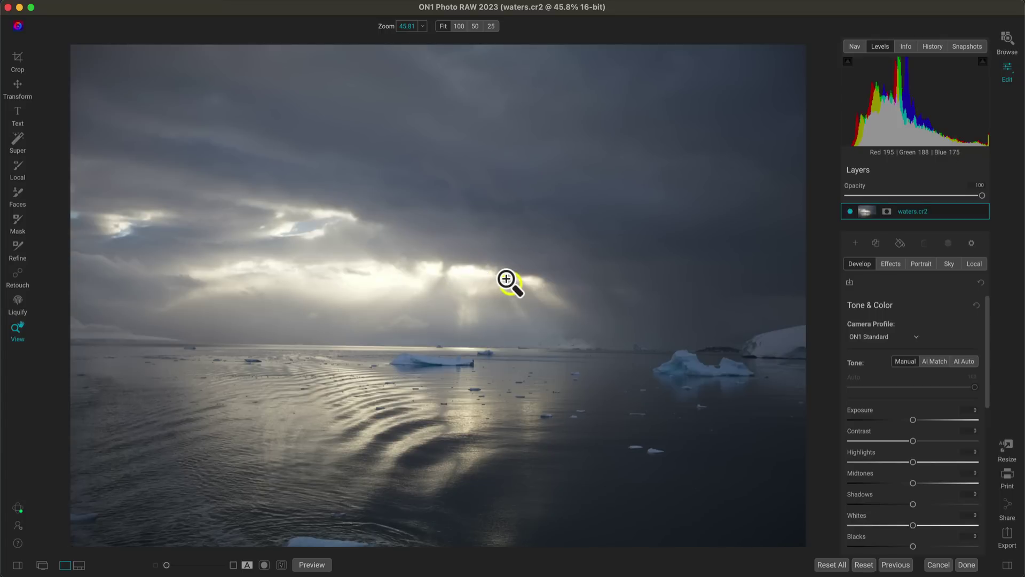
Add a Split Tone filter to waters.cr2 from the Effects filter list and scroll to its settings
{"action": "left_click", "coordinate": [890, 264]}
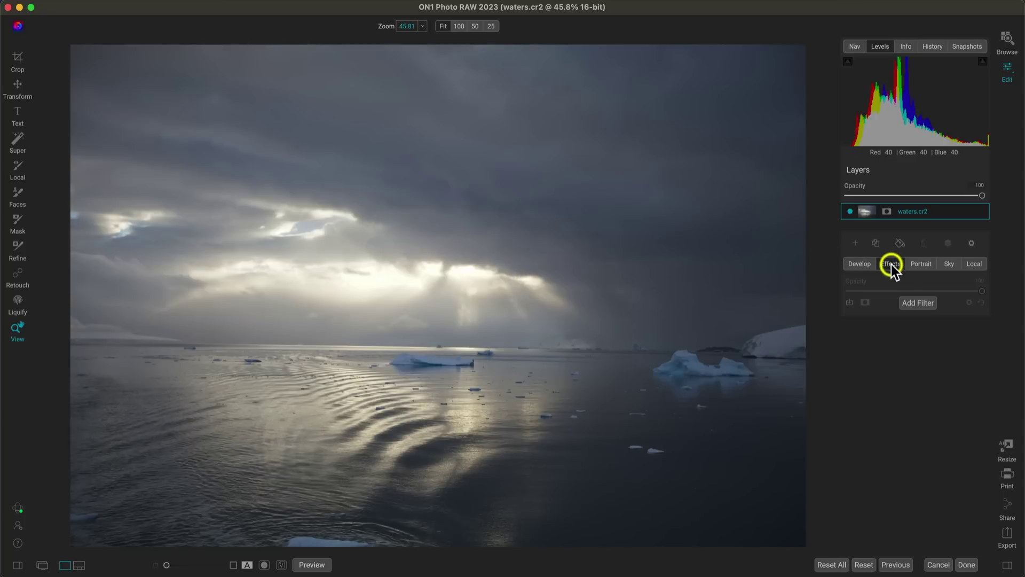
{"action": "left_click", "coordinate": [922, 303]}
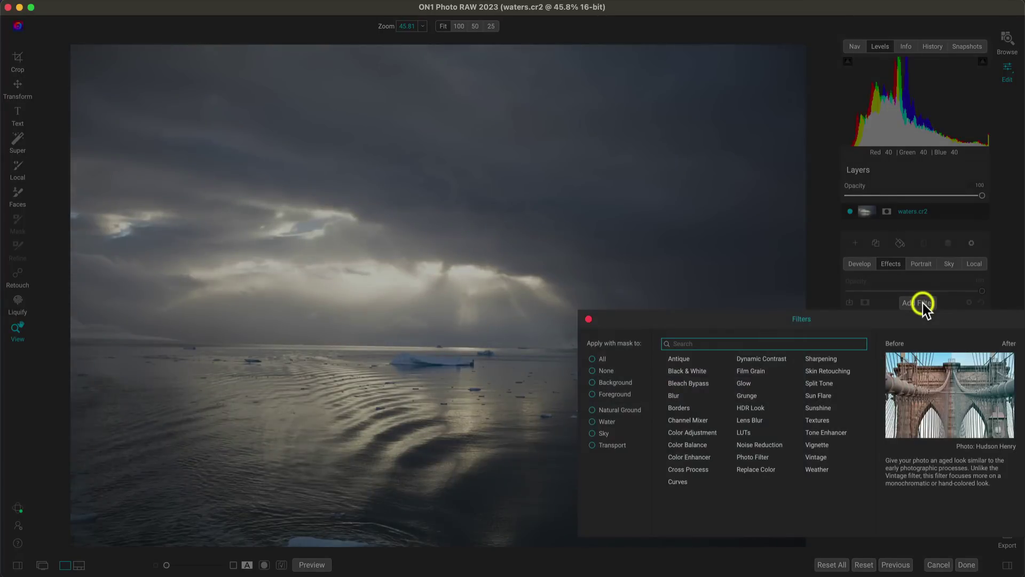
{"action": "left_click", "coordinate": [829, 384]}
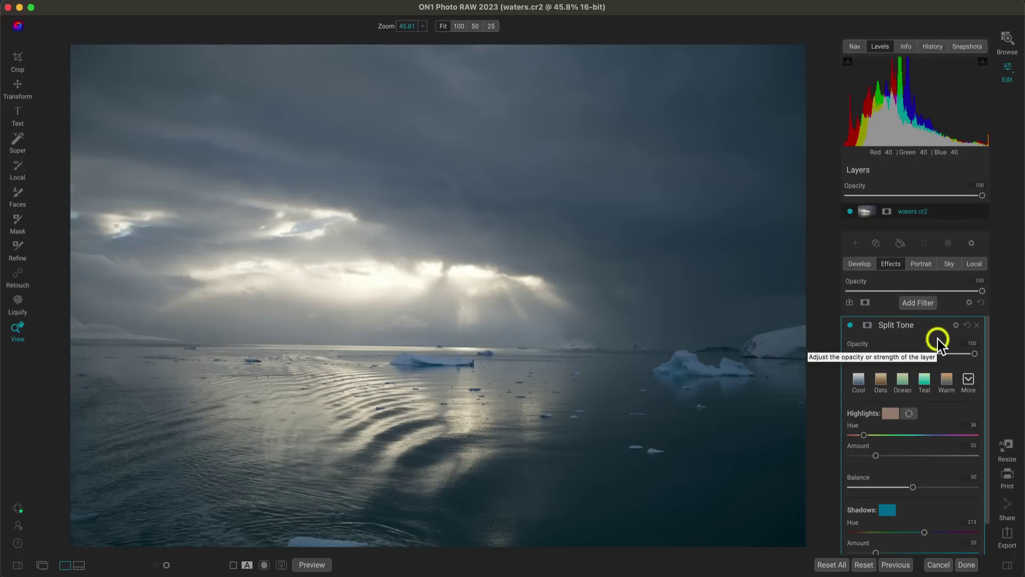
{"action": "scroll", "coordinate": [937, 338], "scroll_direction": "down", "scroll_amount": 1}
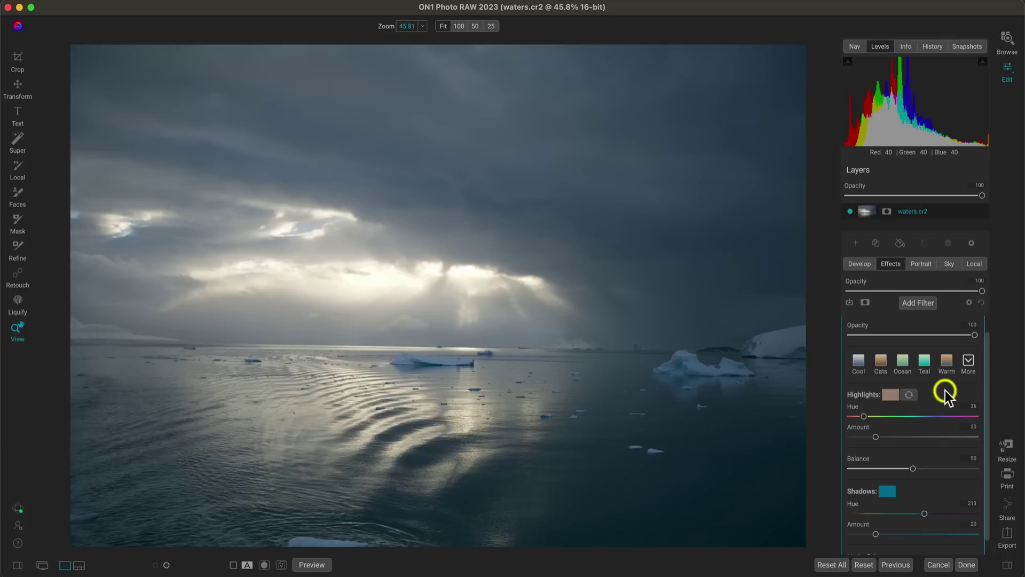
Tint the Split Tone highlights orange-red in the colour picker
{"action": "left_click", "coordinate": [888, 394]}
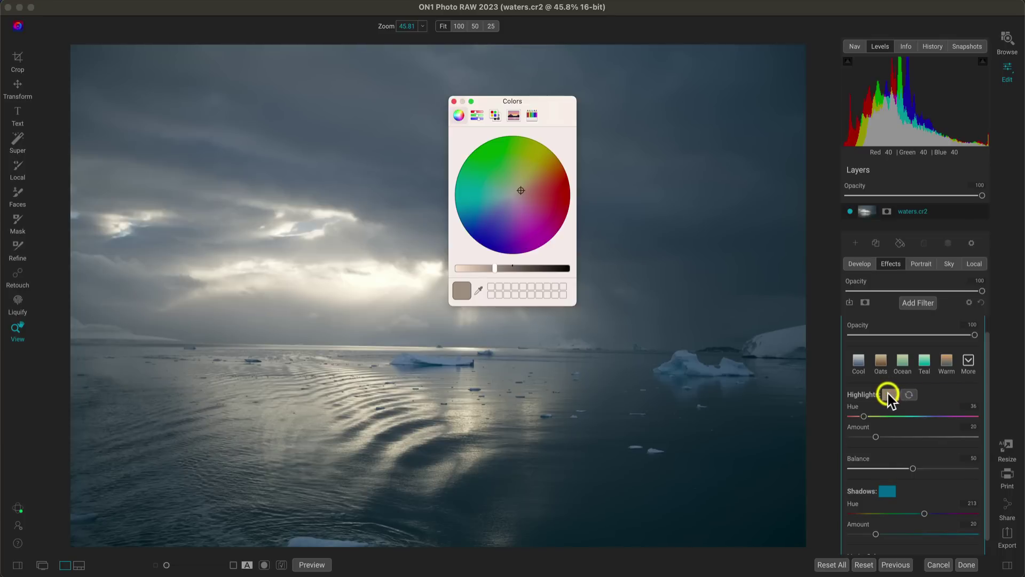
{"action": "left_click", "coordinate": [523, 190]}
{"action": "left_click_drag", "start_coordinate": [524, 191], "coordinate": [571, 182]}
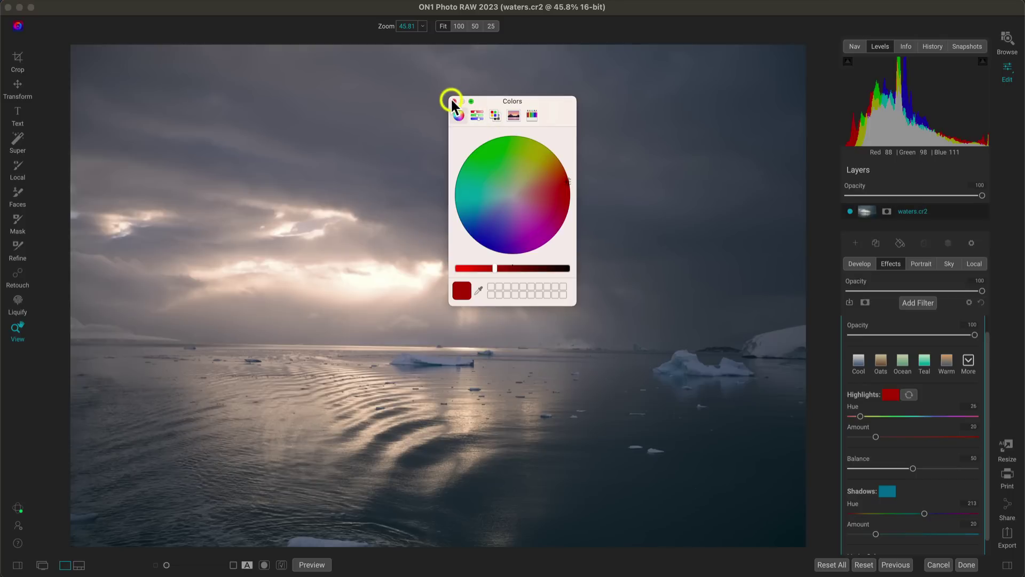
{"action": "left_click_drag", "start_coordinate": [567, 183], "coordinate": [564, 169]}
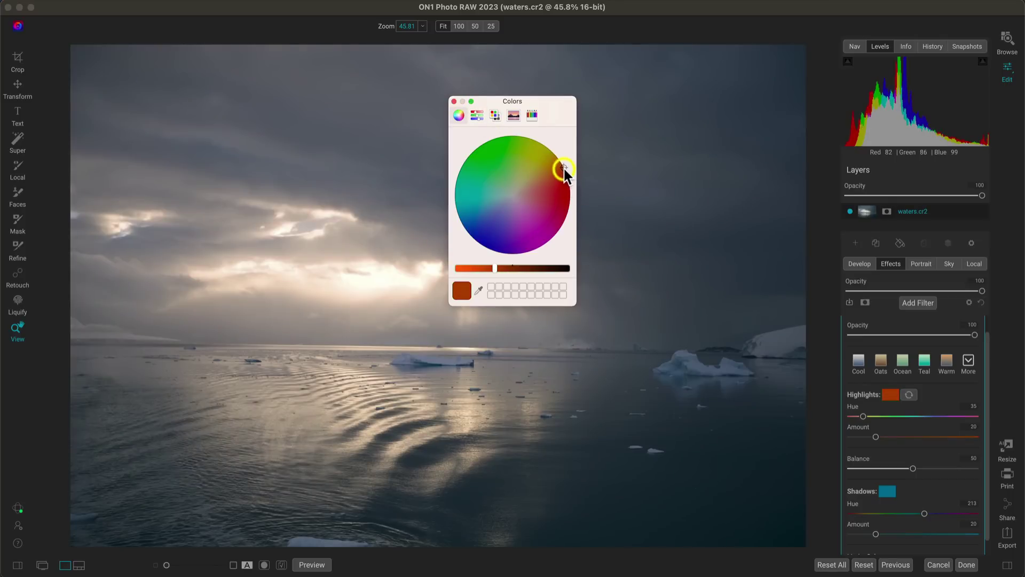
{"action": "left_click", "coordinate": [461, 101]}
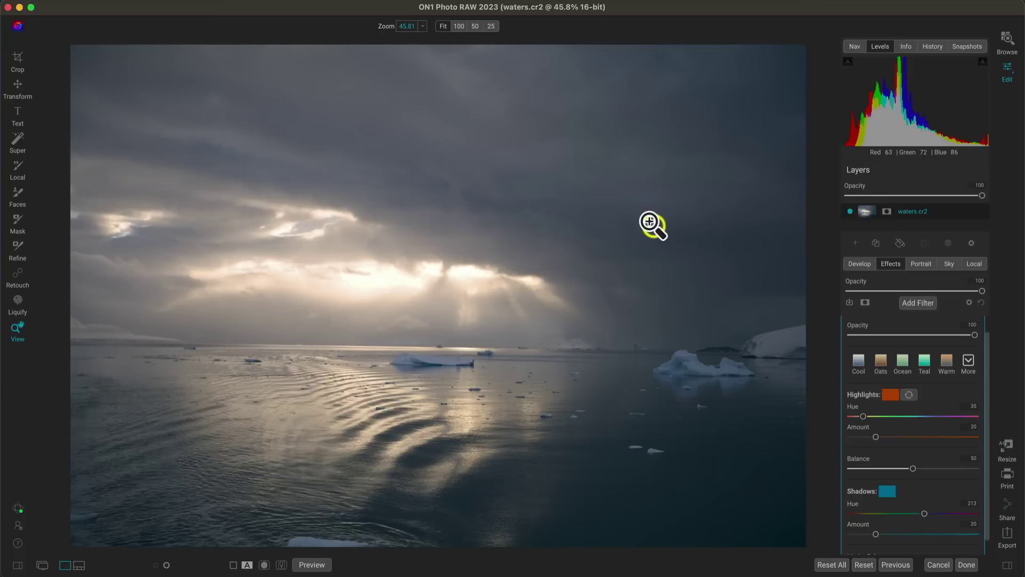
Set the Split Tone shadow colour to blue, Hue 253
{"action": "left_click", "coordinate": [891, 492]}
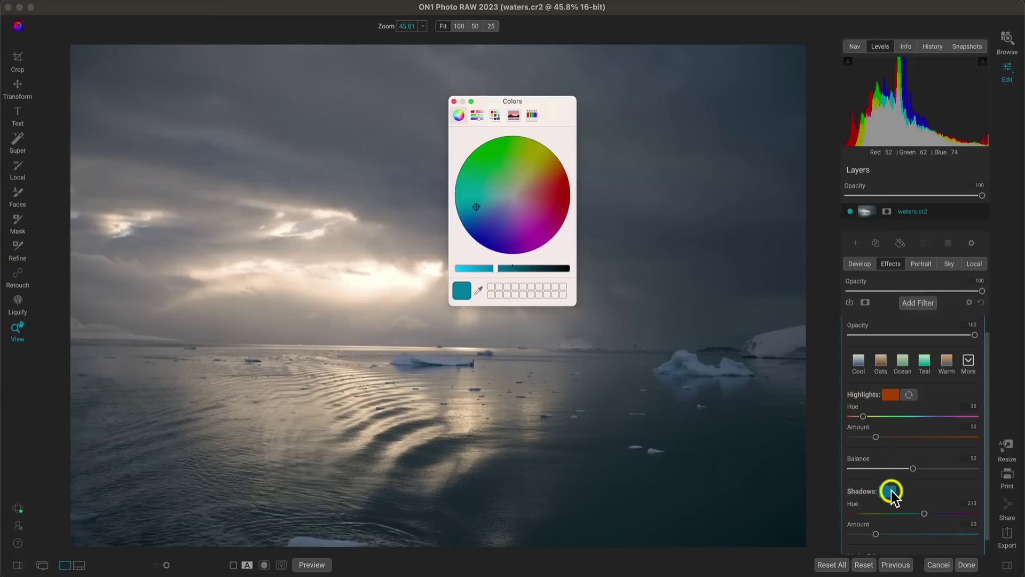
{"action": "left_click", "coordinate": [477, 207]}
{"action": "left_click_drag", "start_coordinate": [478, 207], "coordinate": [476, 241]}
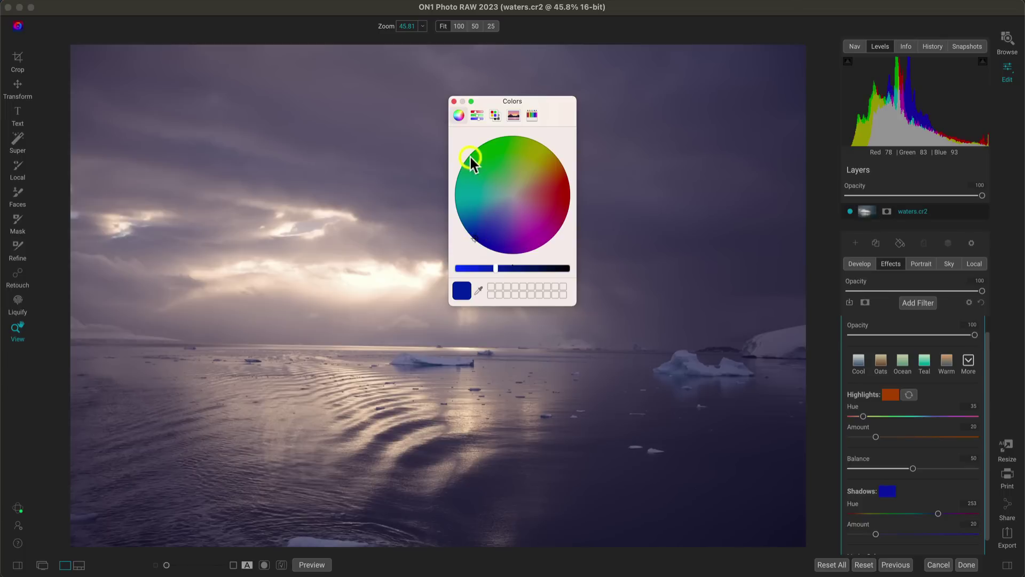
{"action": "left_click", "coordinate": [453, 102]}
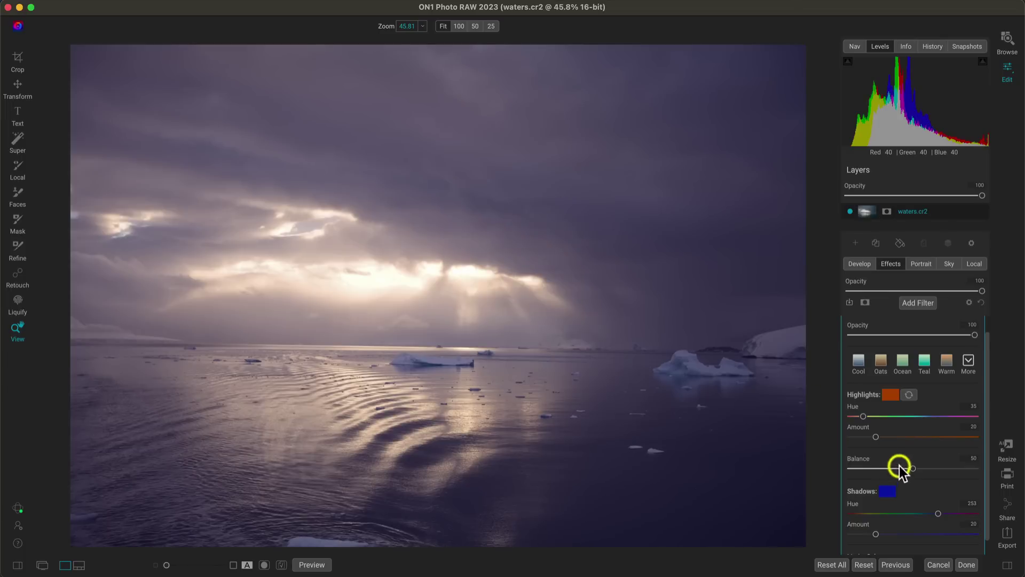
Toggle Split Tone off and on twice to compare the purple-tinted seascape
{"action": "scroll", "coordinate": [904, 459], "scroll_direction": "up", "scroll_amount": 1}
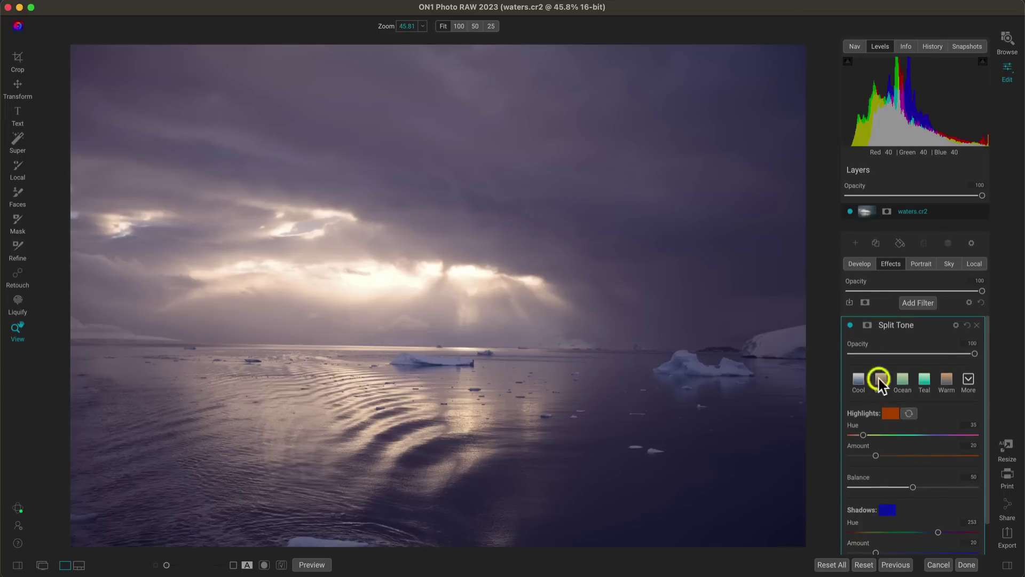
{"action": "left_click", "coordinate": [850, 325]}
{"action": "left_click", "coordinate": [851, 325]}
{"action": "left_click", "coordinate": [850, 325]}
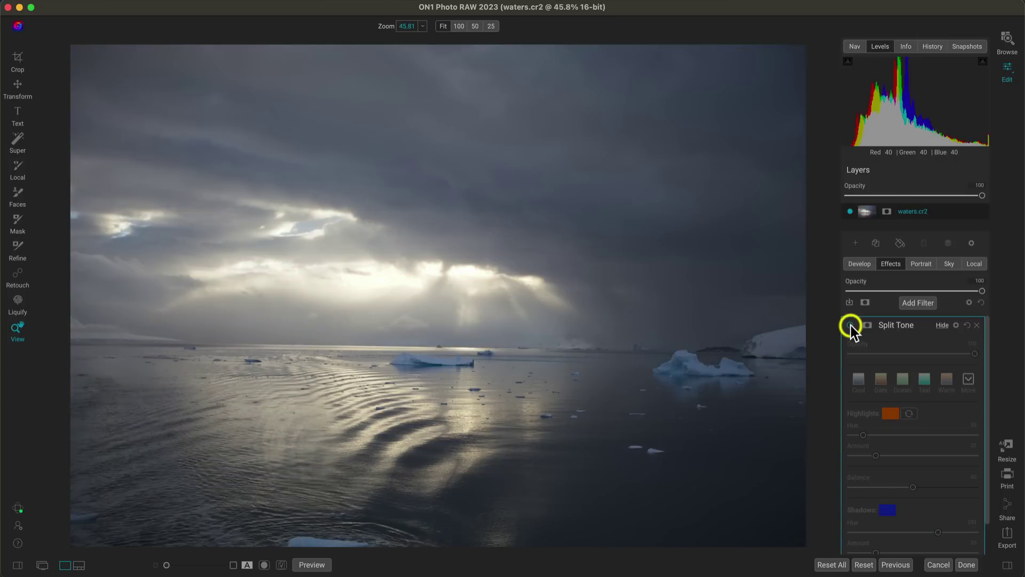
{"action": "left_click", "coordinate": [851, 325]}
{"action": "scroll", "coordinate": [911, 382], "scroll_direction": "down", "scroll_amount": 2}
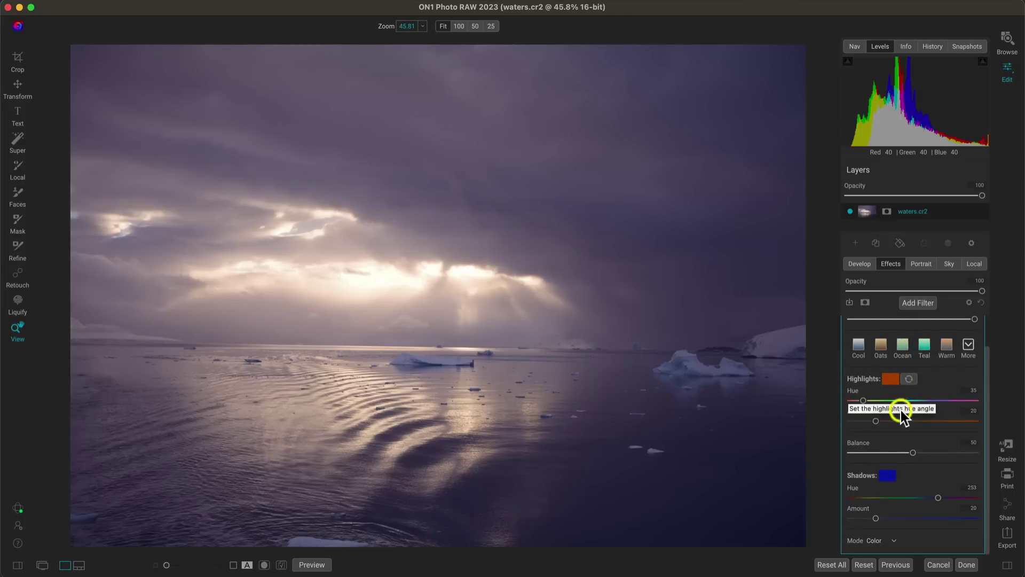
Raise Split Tone highlight amount to 63 and shadow amount to 29, and shift balance to 75
{"action": "left_click_drag", "start_coordinate": [873, 422], "coordinate": [928, 412]}
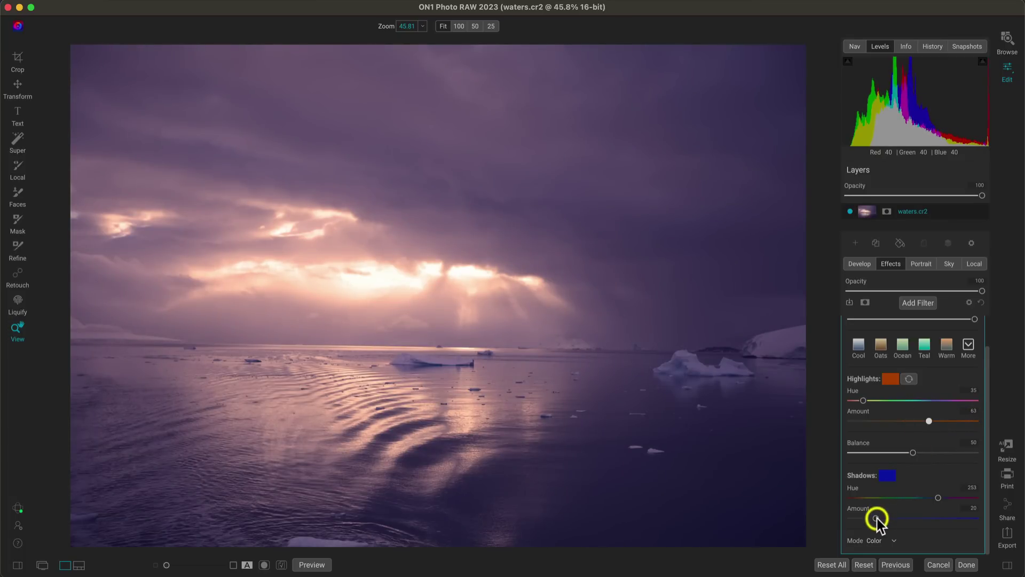
{"action": "mouse_move", "coordinate": [876, 517]}
{"action": "left_mouse_down"}
{"action": "mouse_move", "coordinate": [914, 516]}
{"action": "mouse_move", "coordinate": [861, 519]}
{"action": "mouse_move", "coordinate": [886, 517]}
{"action": "left_mouse_up"}
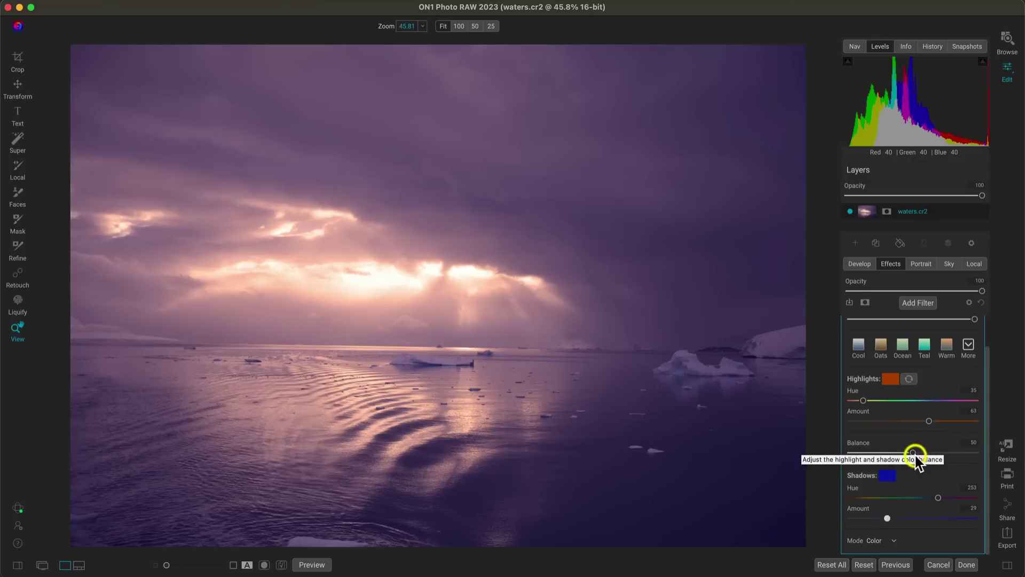
{"action": "left_click_drag", "start_coordinate": [911, 452], "coordinate": [888, 452]}
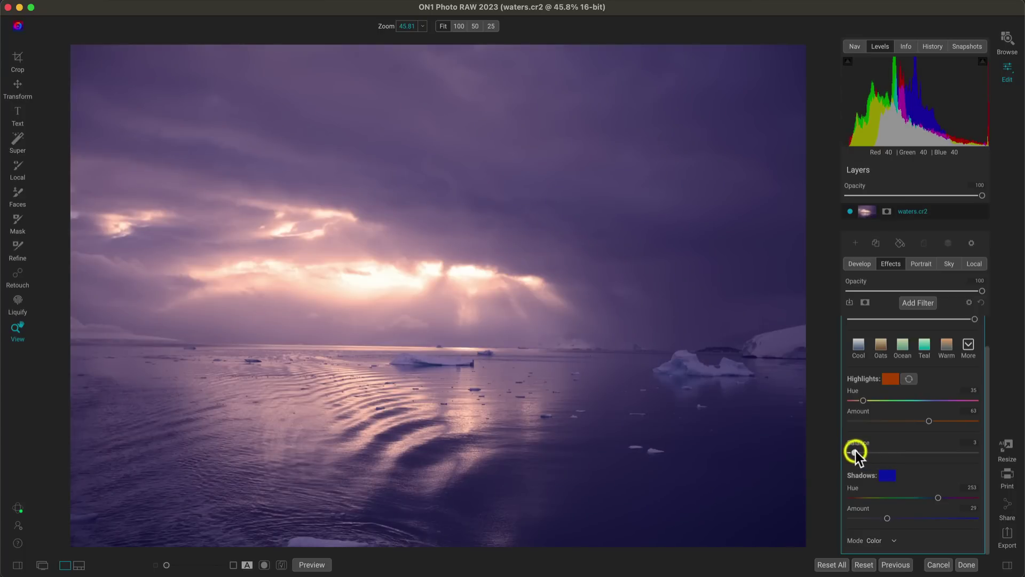
{"action": "left_click_drag", "start_coordinate": [854, 450], "coordinate": [978, 449]}
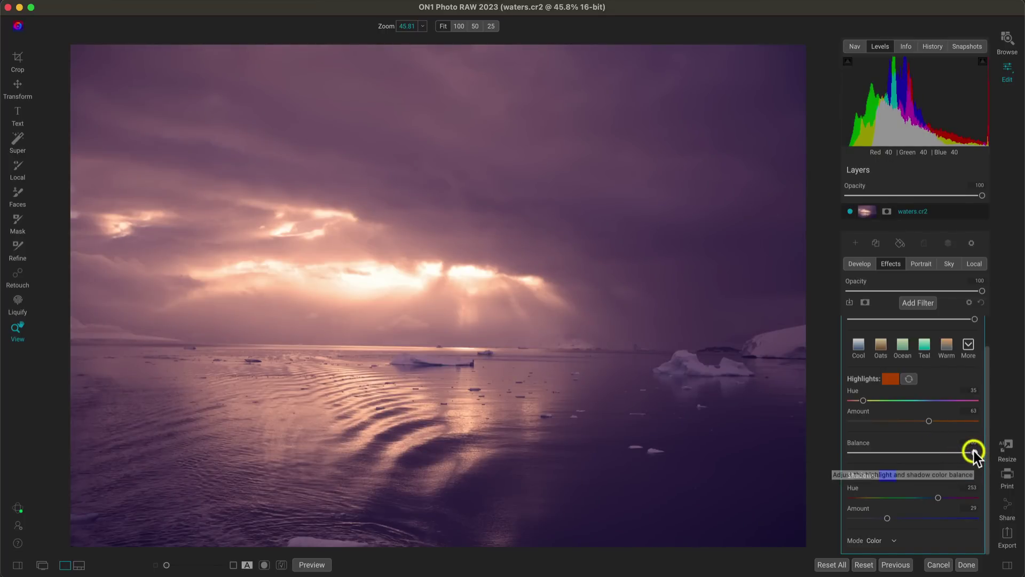
{"action": "left_click_drag", "start_coordinate": [974, 452], "coordinate": [943, 447]}
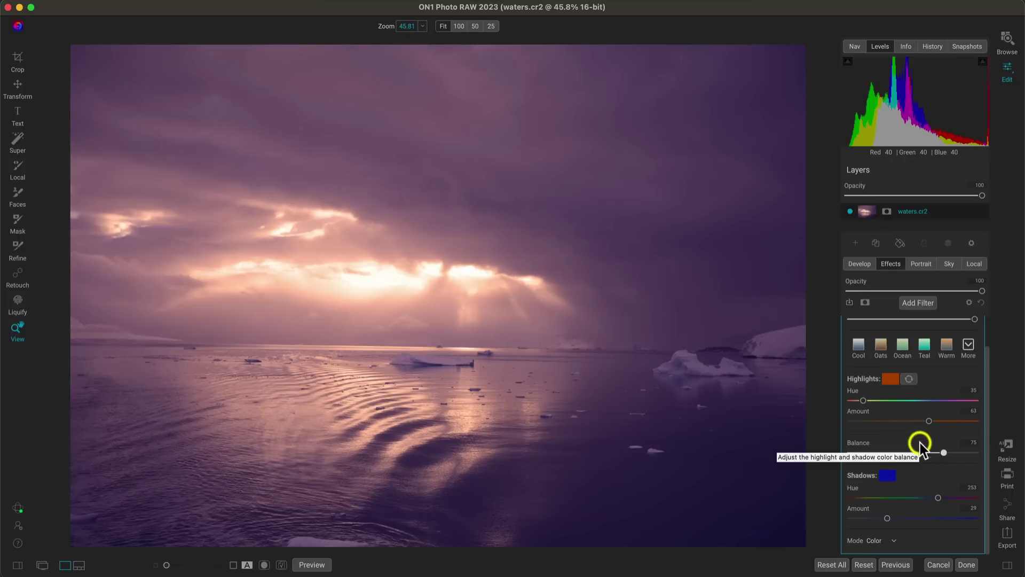
Try Normal mode for Split Tone, then return it to Color
{"action": "left_click", "coordinate": [895, 540]}
{"action": "left_click", "coordinate": [894, 468]}
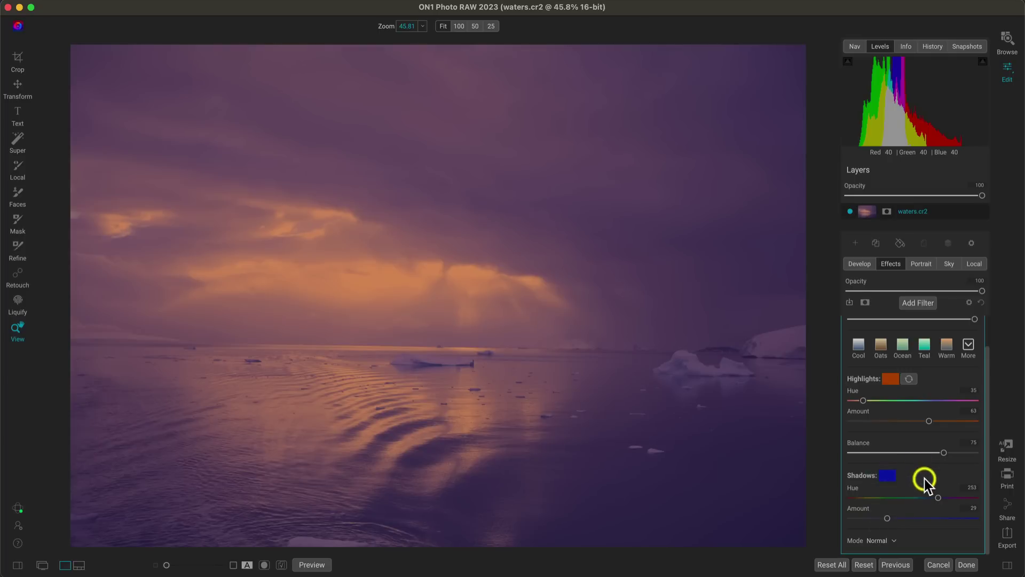
{"action": "left_click", "coordinate": [892, 541]}
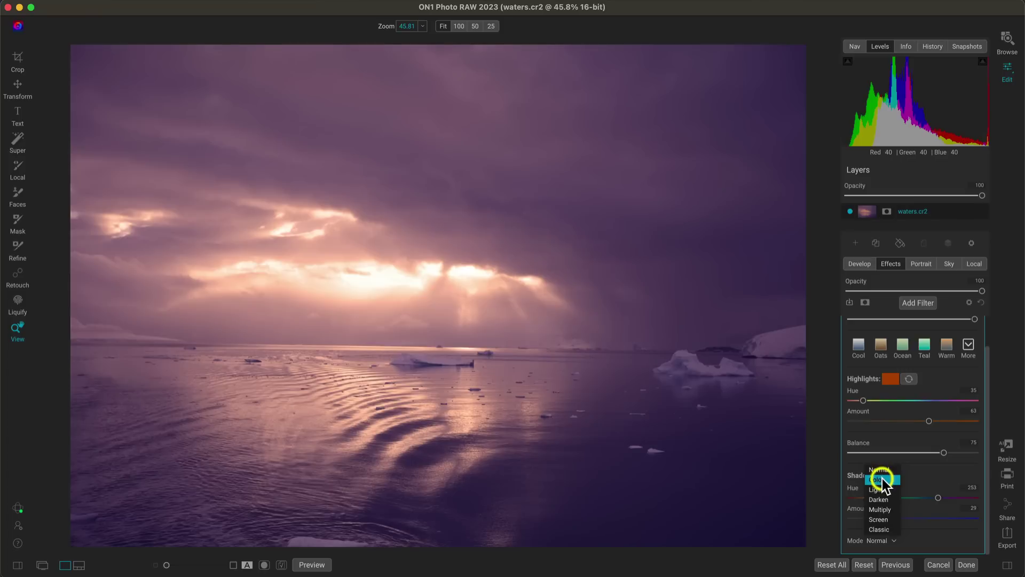
{"action": "left_click", "coordinate": [881, 479]}
Switch Split Tone off and show the reflections photo's Effects
{"action": "scroll", "coordinate": [922, 476], "scroll_direction": "up", "scroll_amount": 2}
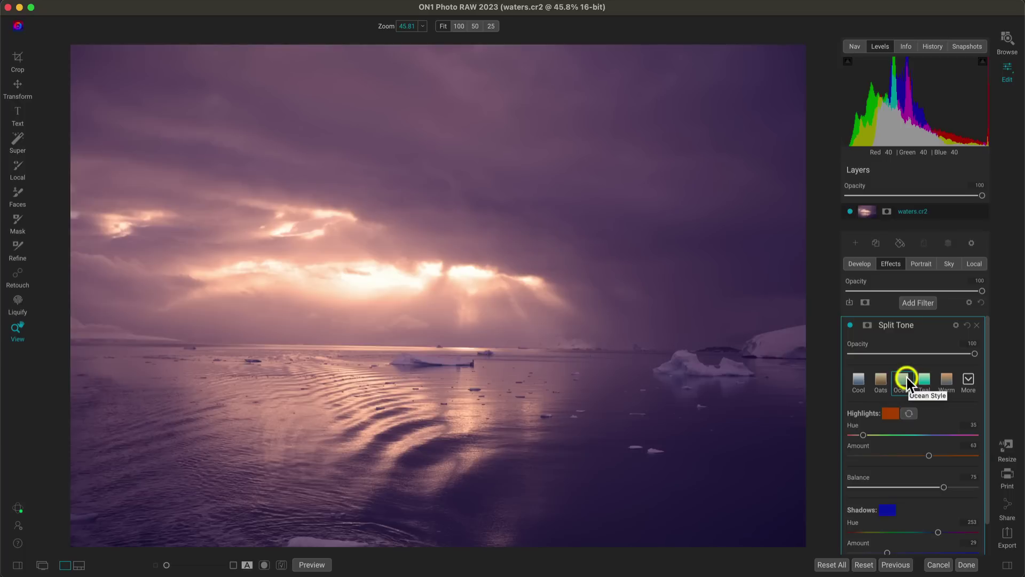
{"action": "left_click", "coordinate": [850, 325]}
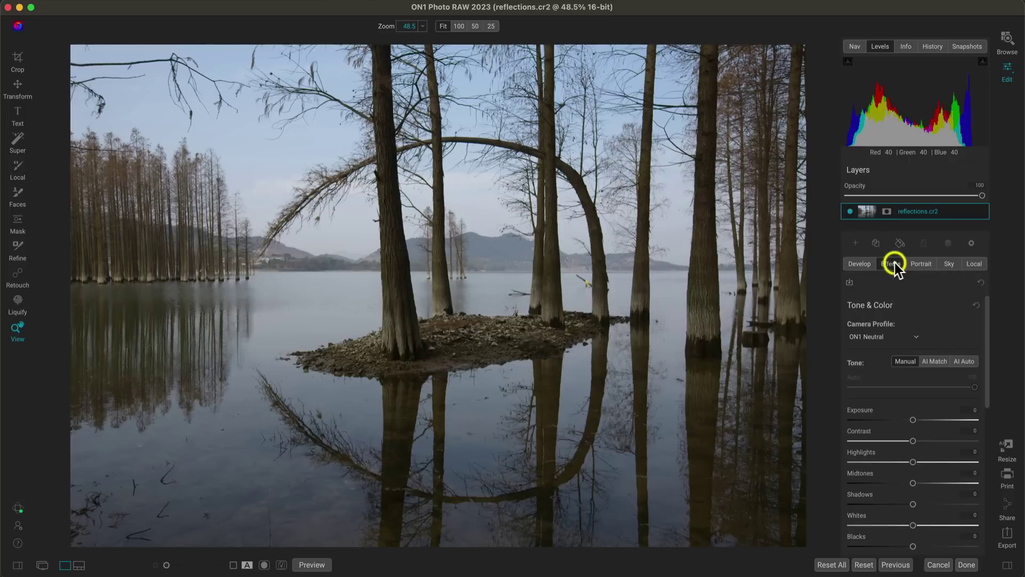
{"action": "left_click", "coordinate": [892, 263]}
Add a Curves filter and pull a point down to In 74 / Out 49
{"action": "left_click", "coordinate": [917, 302]}
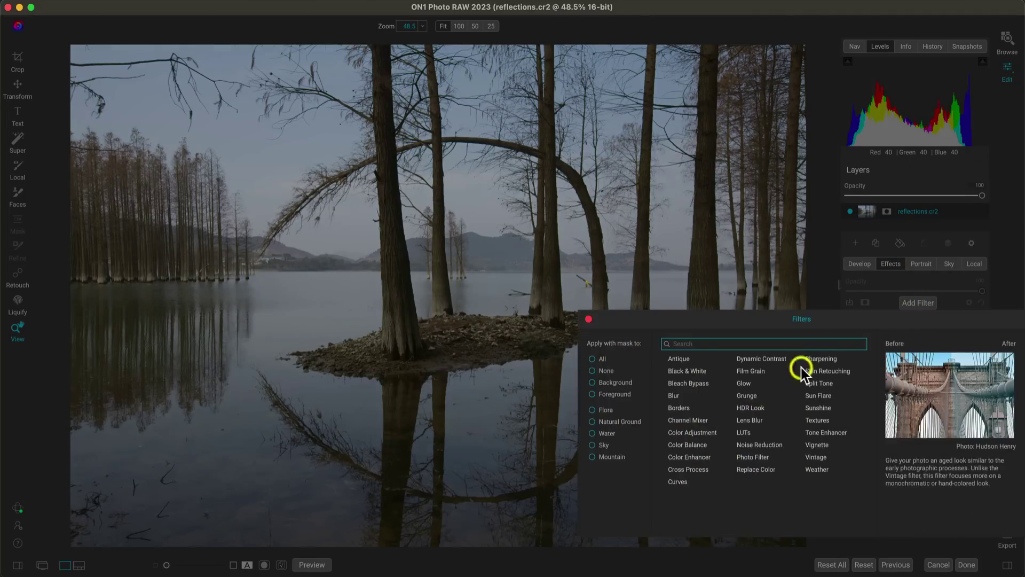
{"action": "left_click", "coordinate": [682, 481]}
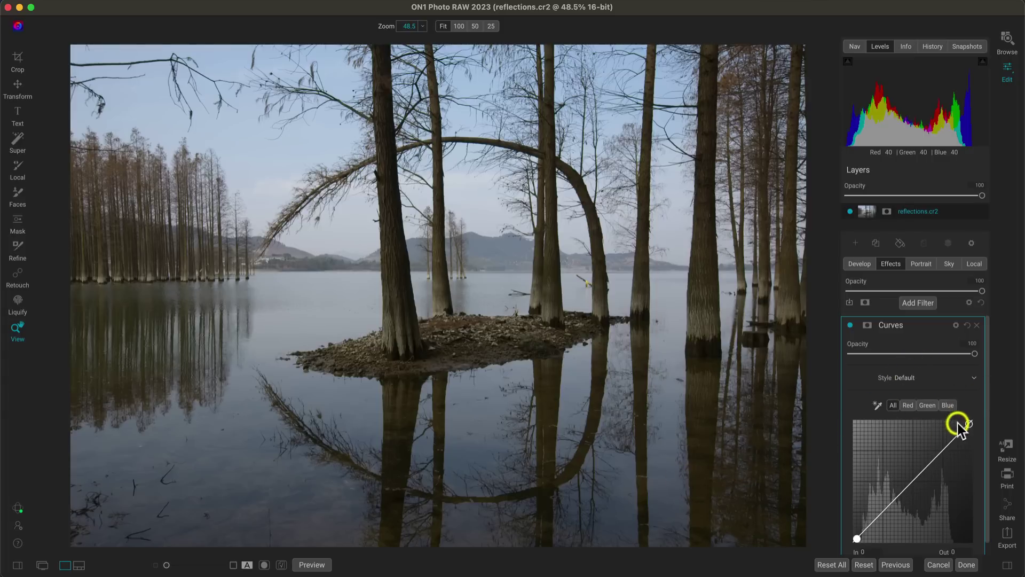
{"action": "left_click_drag", "start_coordinate": [884, 506], "coordinate": [888, 519]}
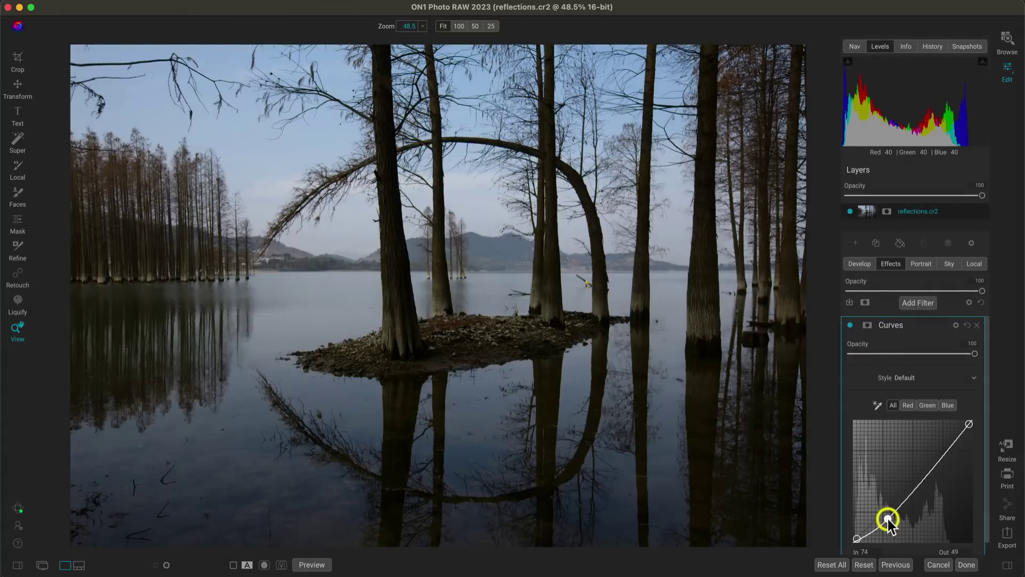
Place a gradient mask on the Curves filter, centre it on the island and widen its transition
{"action": "key", "text": "b"}
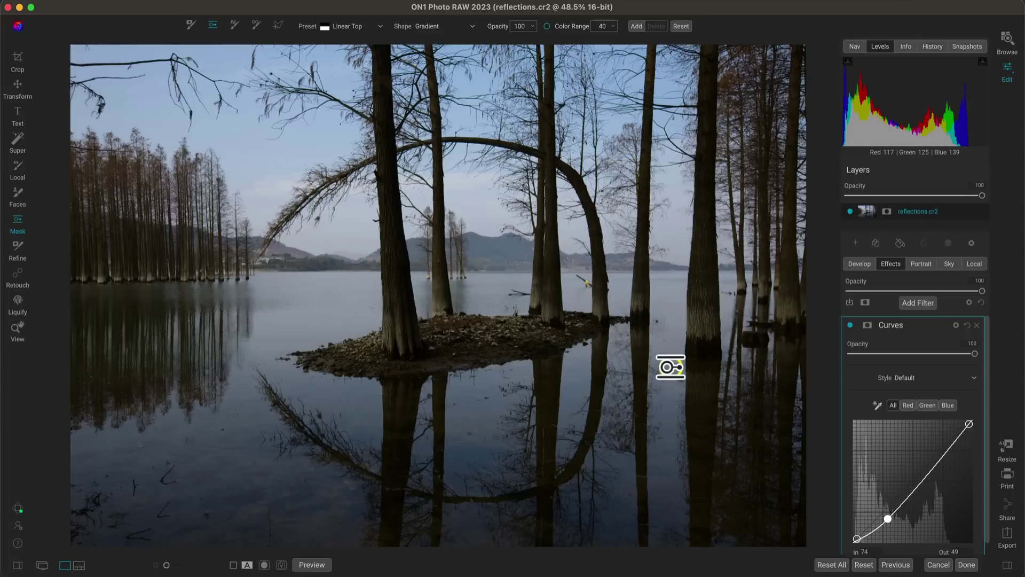
{"action": "left_click", "coordinate": [474, 275]}
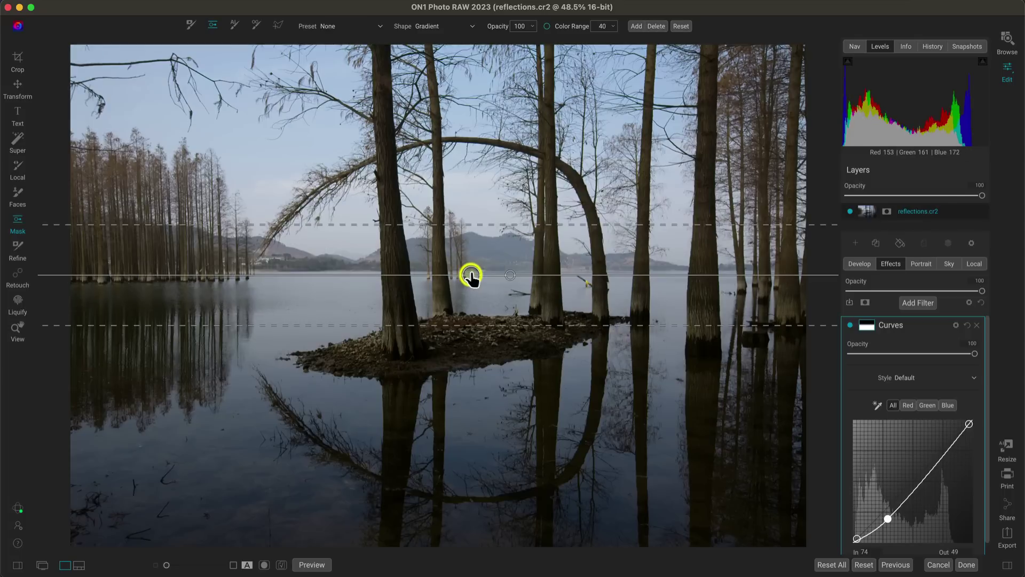
{"action": "left_click_drag", "start_coordinate": [473, 276], "coordinate": [382, 324]}
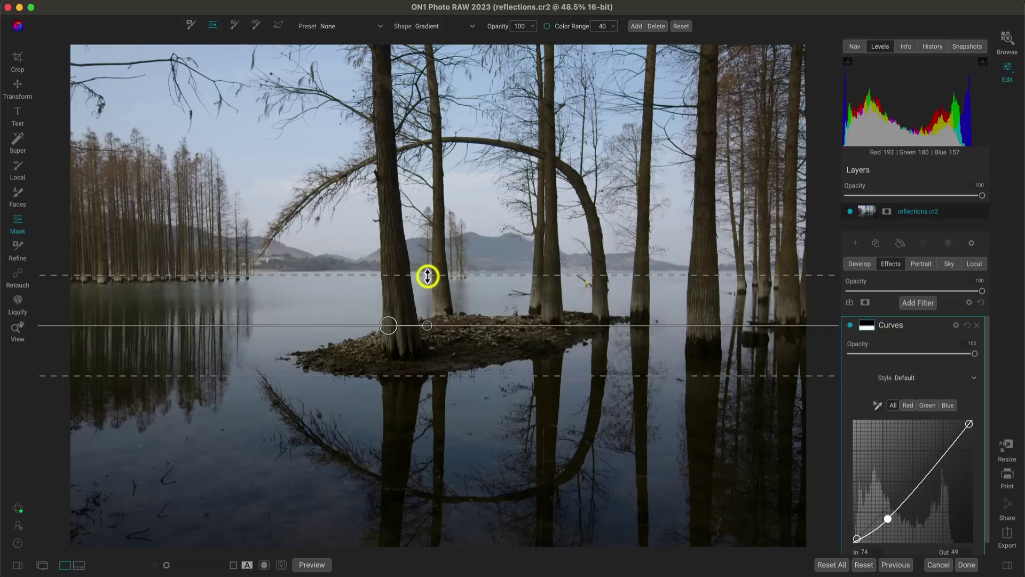
{"action": "left_click_drag", "start_coordinate": [428, 276], "coordinate": [424, 169]}
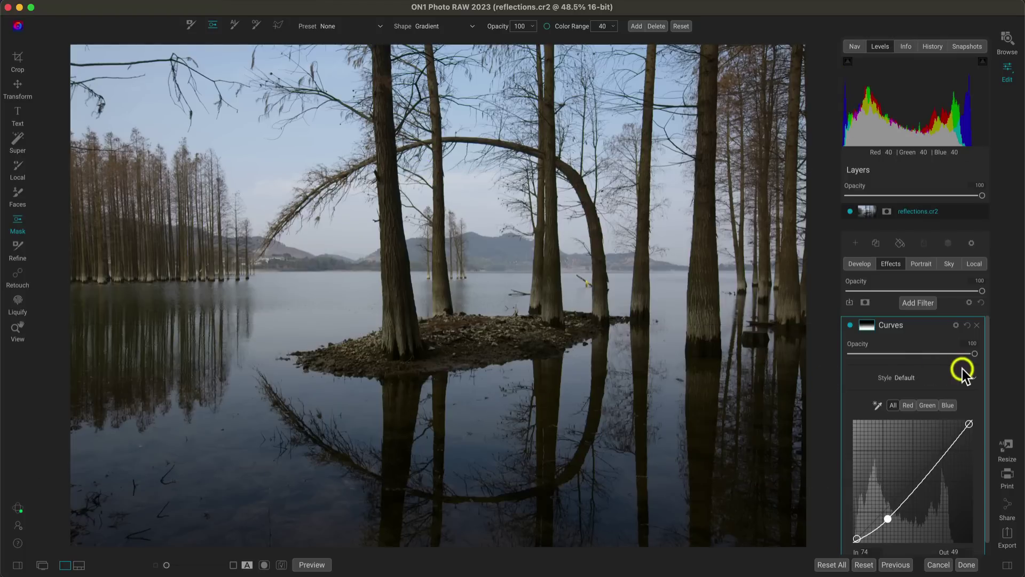
Replace the darkening point with an S-curve: shadows 65→37, highlights 165→200
{"action": "left_click", "coordinate": [850, 325]}
{"action": "left_click", "coordinate": [850, 325]}
{"action": "double_click", "coordinate": [886, 519]}
{"action": "left_click_drag", "start_coordinate": [882, 513], "coordinate": [882, 524]}
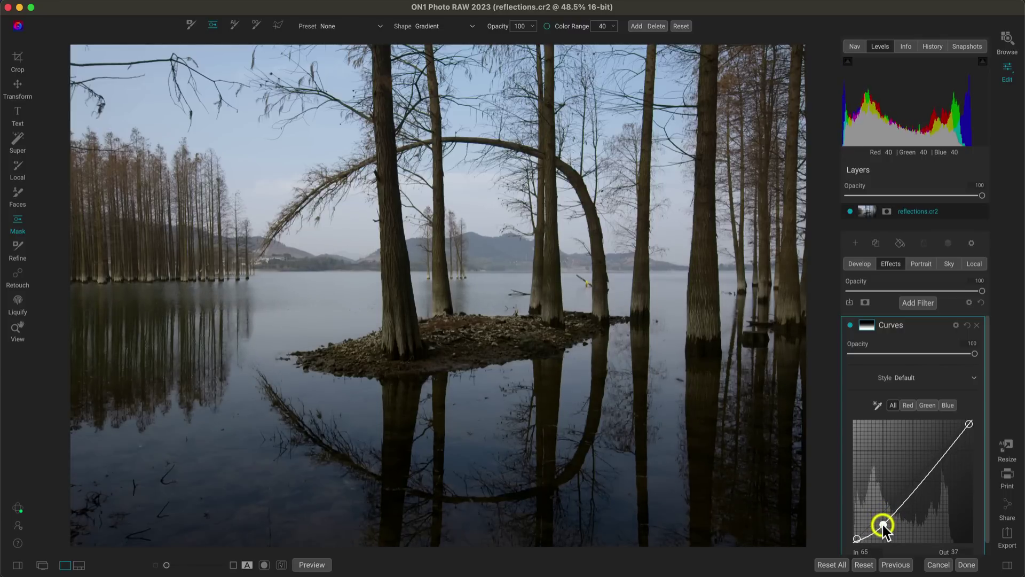
{"action": "left_click_drag", "start_coordinate": [930, 470], "coordinate": [930, 446]}
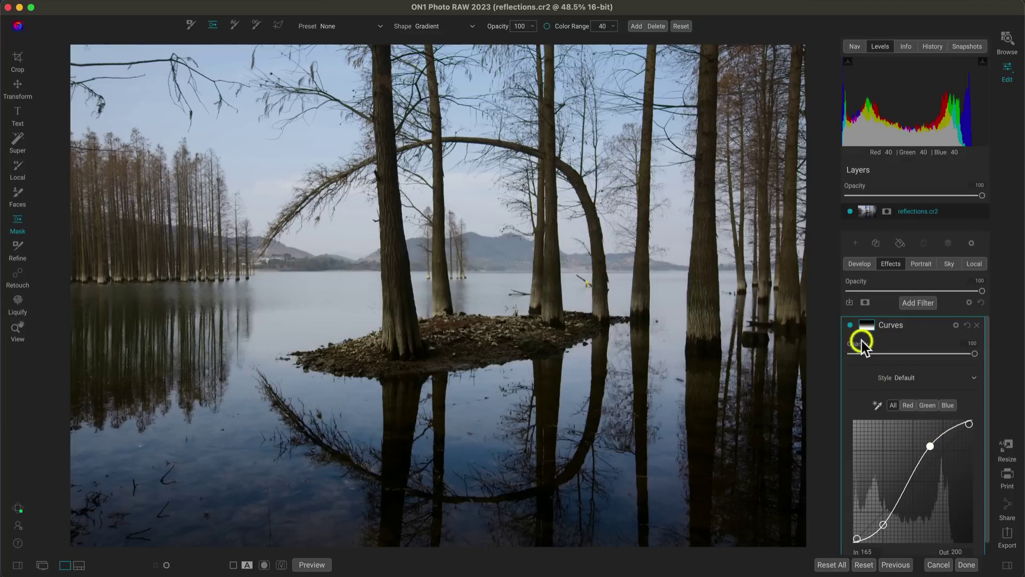
{"action": "left_click", "coordinate": [851, 325]}
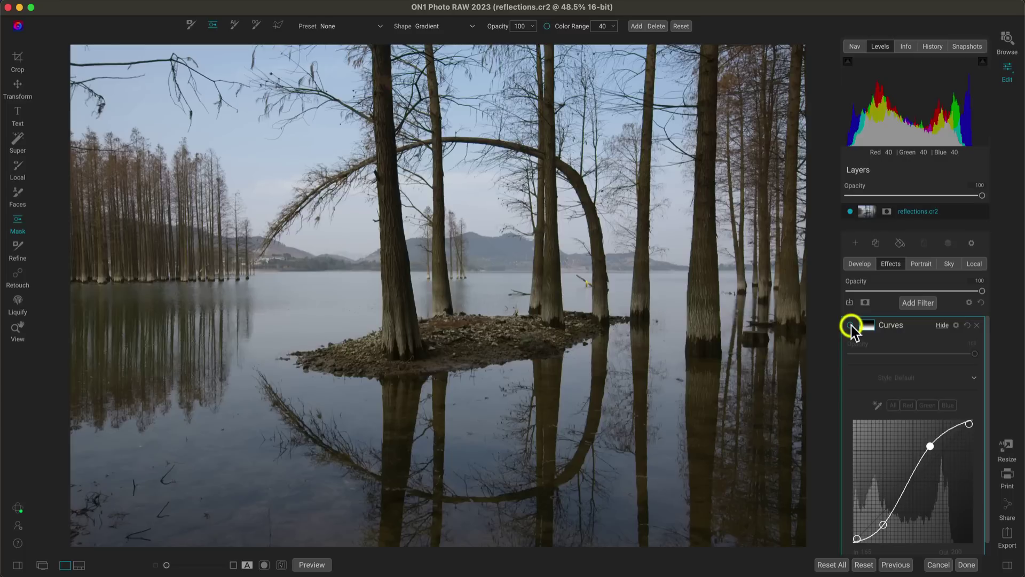
Compare the S-curve Curves filter on and off, then switch to the View tool with Z
{"action": "left_click", "coordinate": [851, 325]}
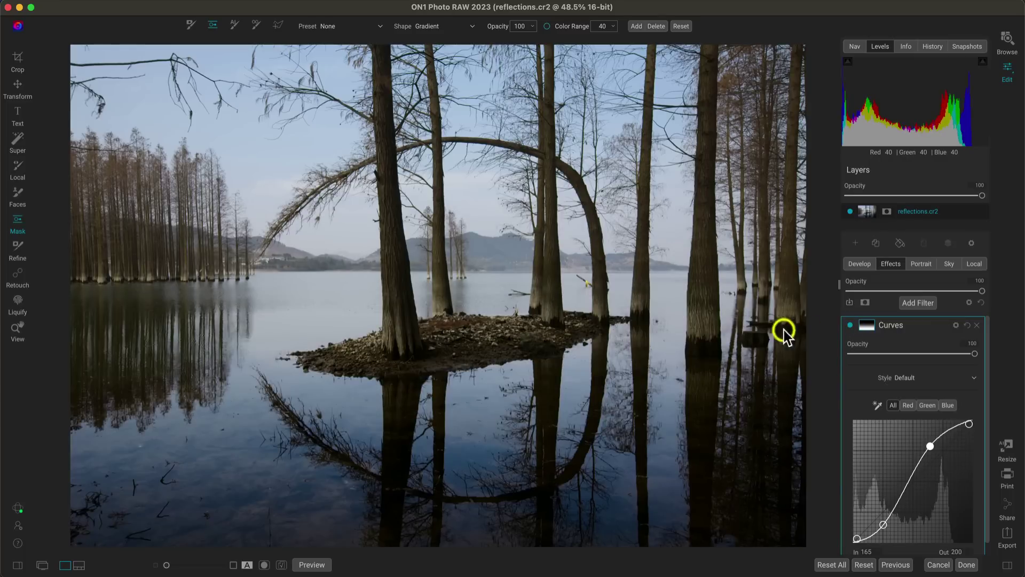
{"action": "mouse_move", "coordinate": [650, 334]}
{"action": "left_click", "coordinate": [850, 325]}
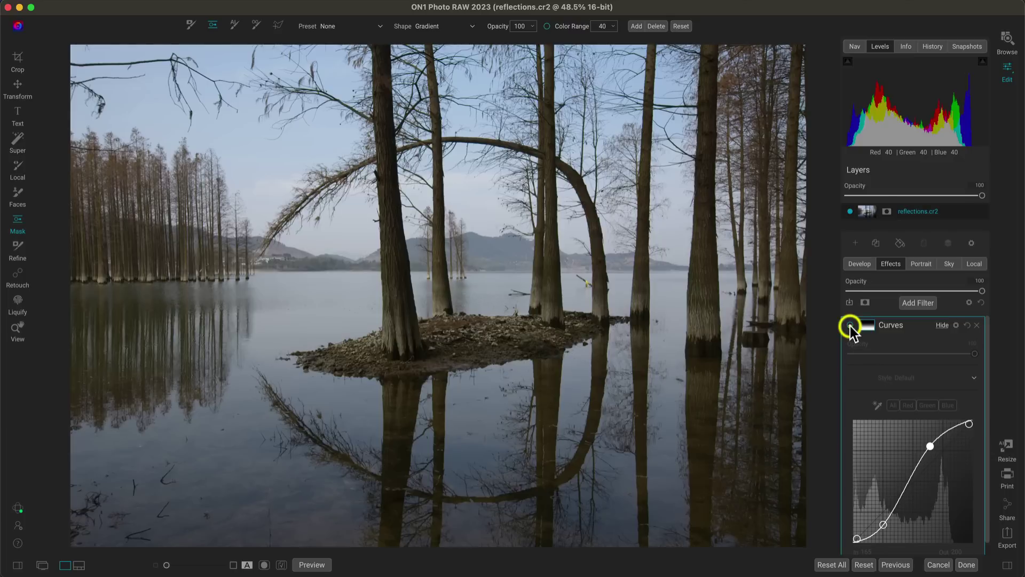
{"action": "left_click", "coordinate": [850, 325]}
{"action": "key", "text": "z"}
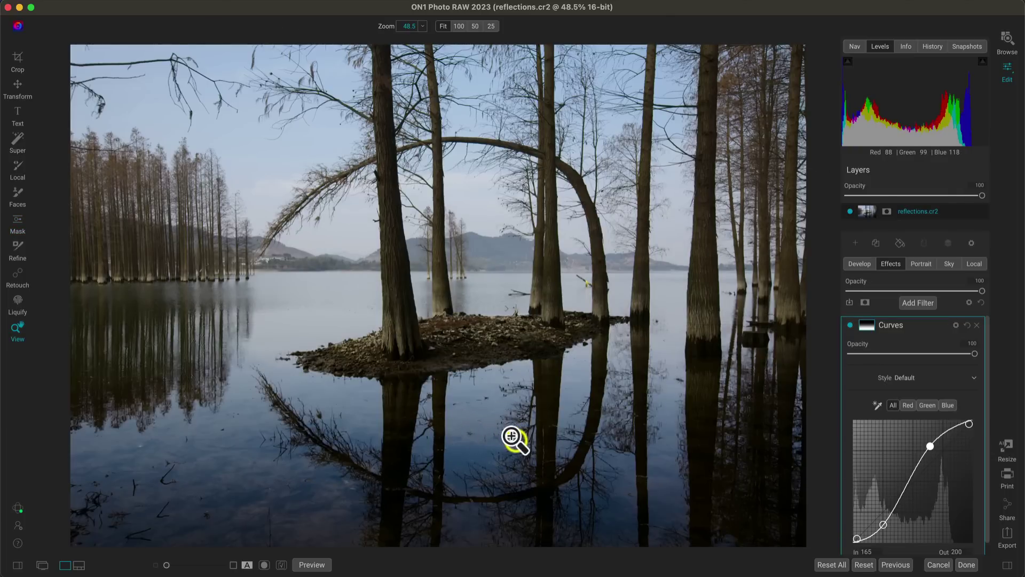
Compare Luminosity and Normal blending for the Curves filter at full-size zoom
{"action": "left_click", "coordinate": [955, 326]}
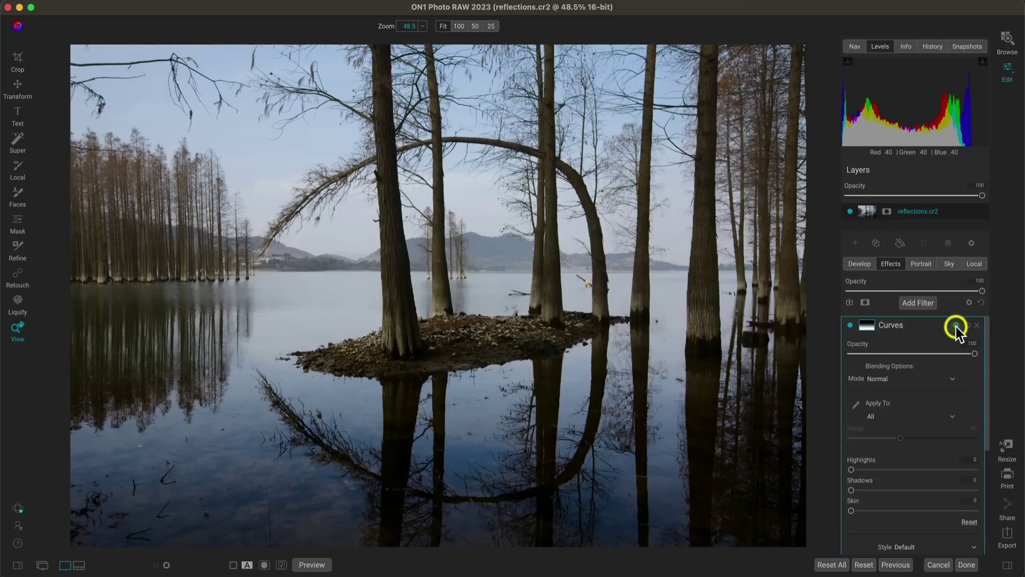
{"action": "left_click", "coordinate": [889, 379]}
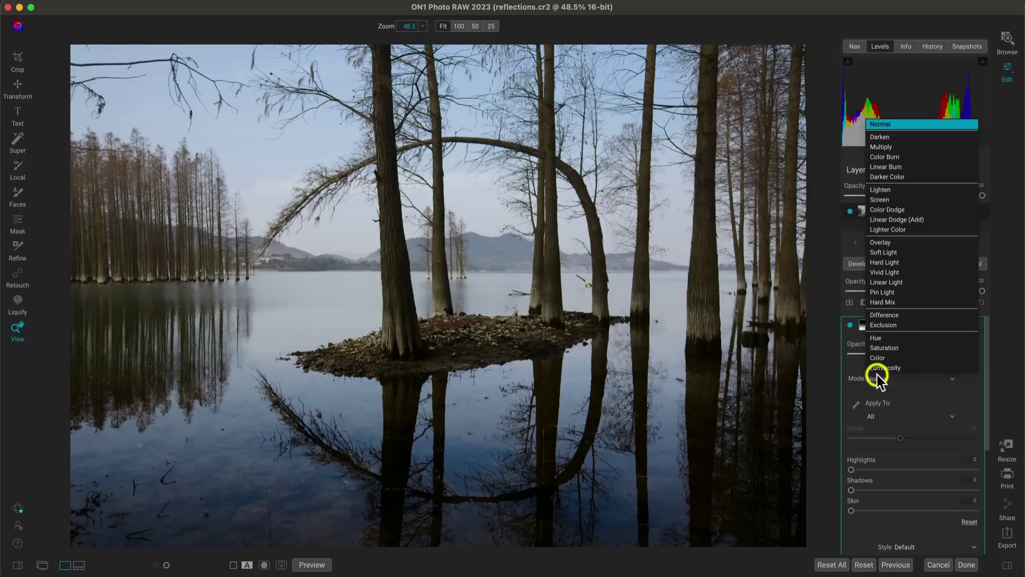
{"action": "left_click", "coordinate": [895, 367]}
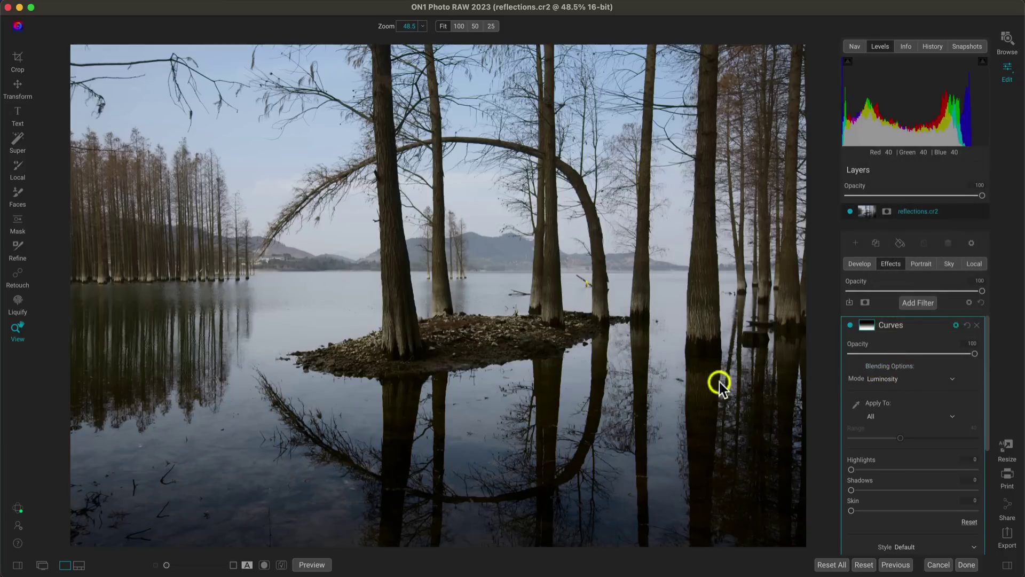
{"action": "left_click", "coordinate": [492, 419]}
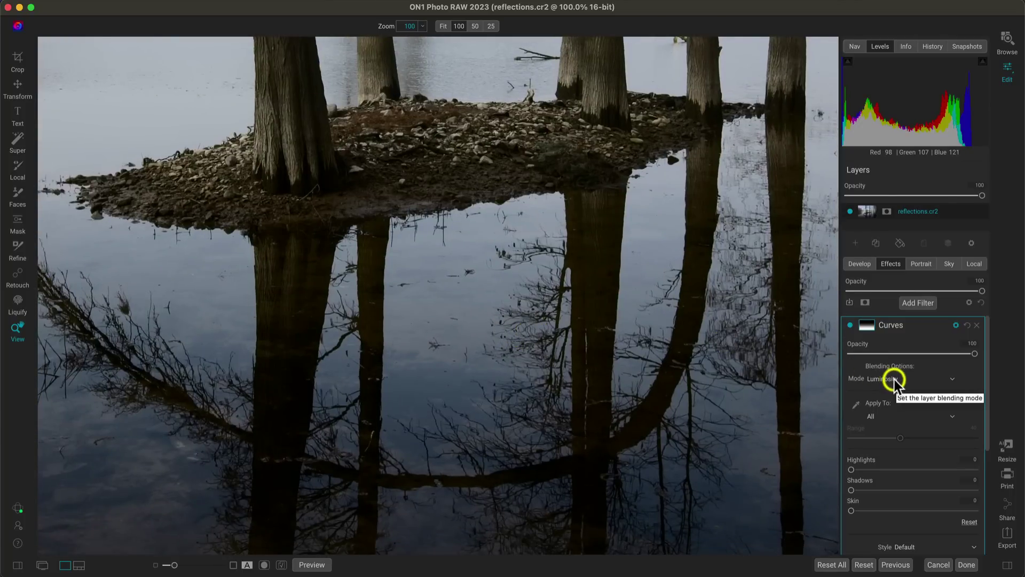
{"action": "left_click", "coordinate": [850, 325]}
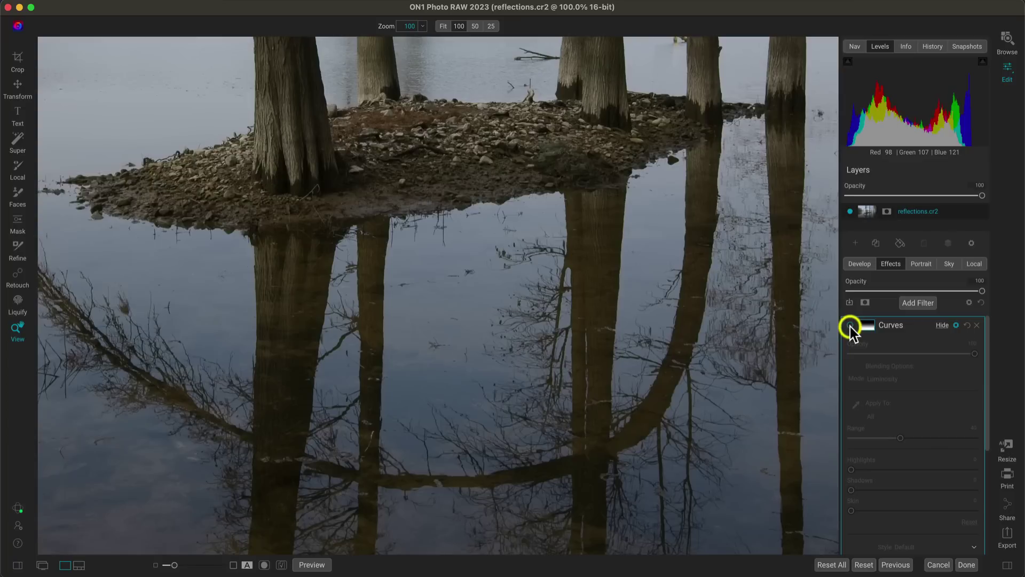
{"action": "left_click", "coordinate": [849, 326]}
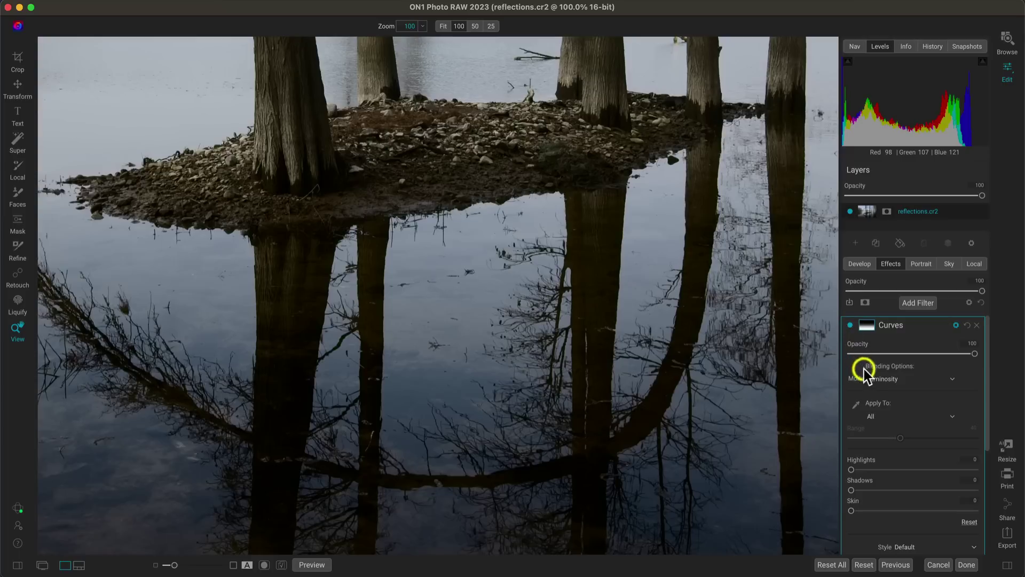
{"action": "left_click", "coordinate": [878, 379]}
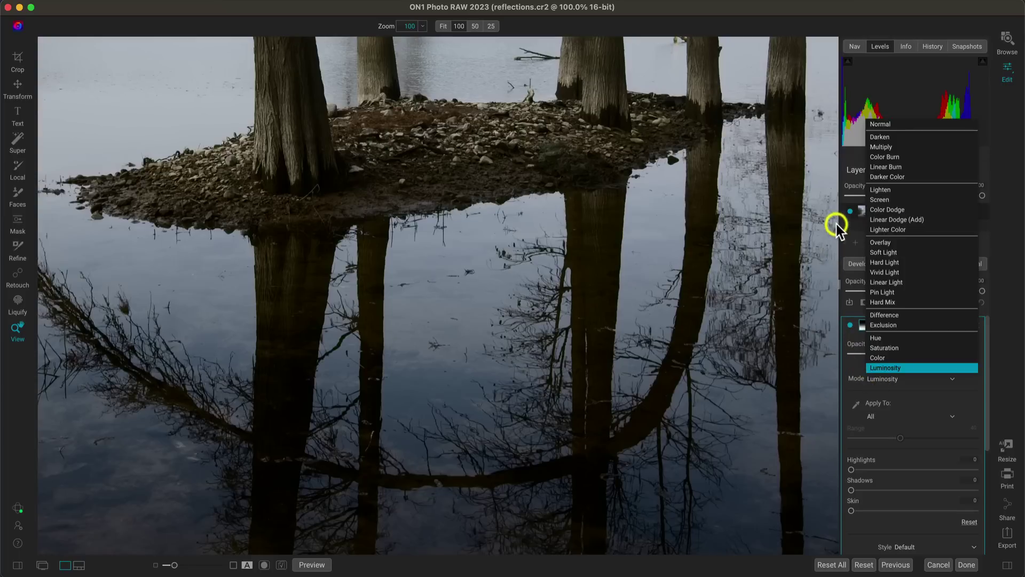
{"action": "left_click", "coordinate": [875, 123]}
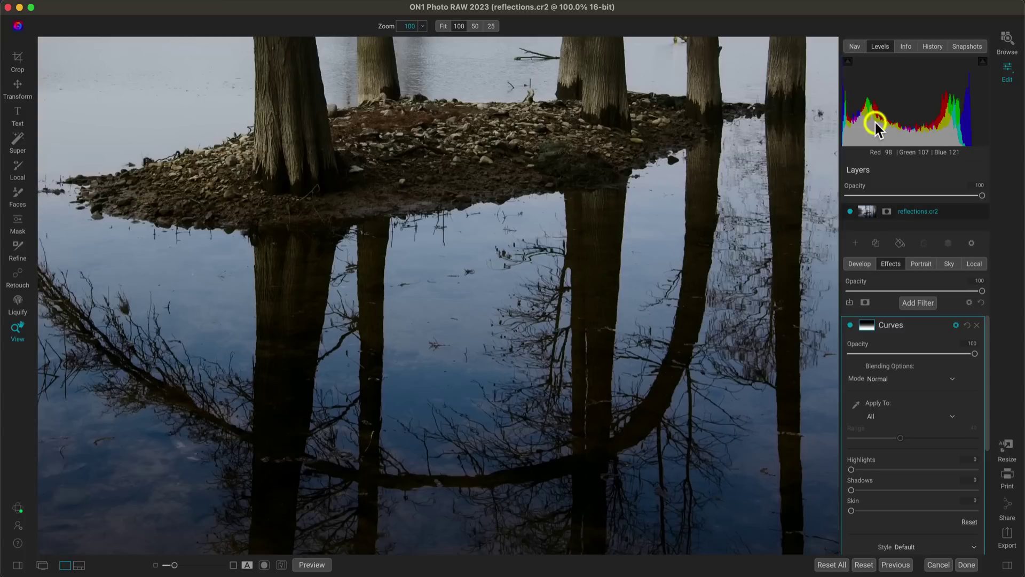
{"action": "left_click", "coordinate": [882, 379]}
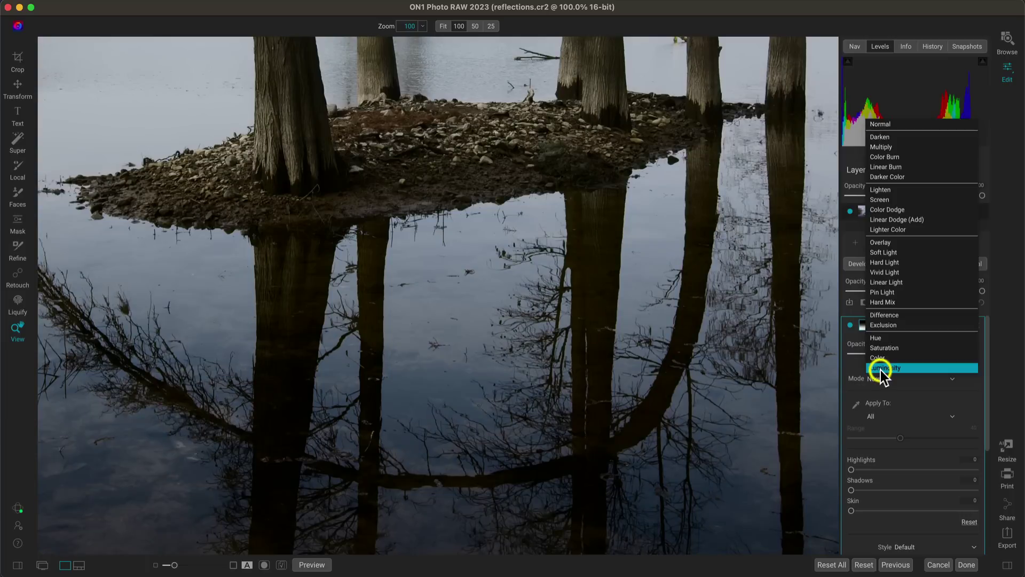
{"action": "left_click", "coordinate": [880, 368]}
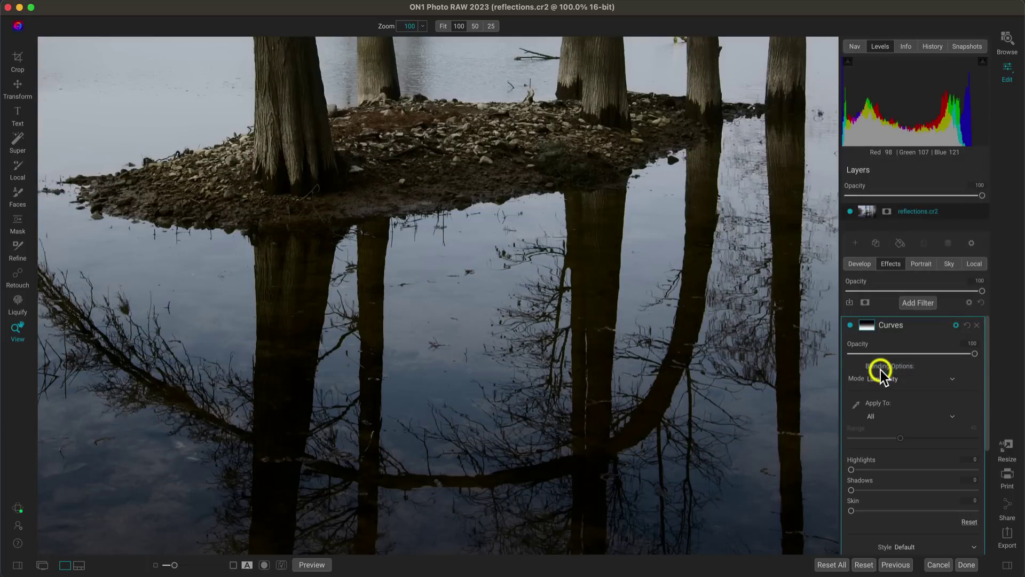
Switch the Curves blending to Saturation and compare it on and off
{"action": "left_click", "coordinate": [883, 381]}
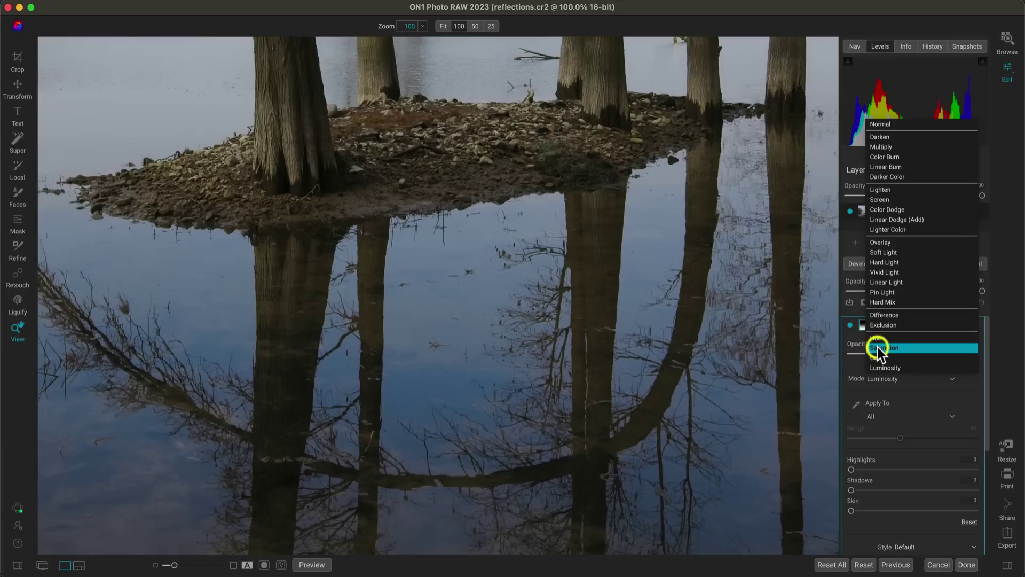
{"action": "left_click", "coordinate": [878, 347]}
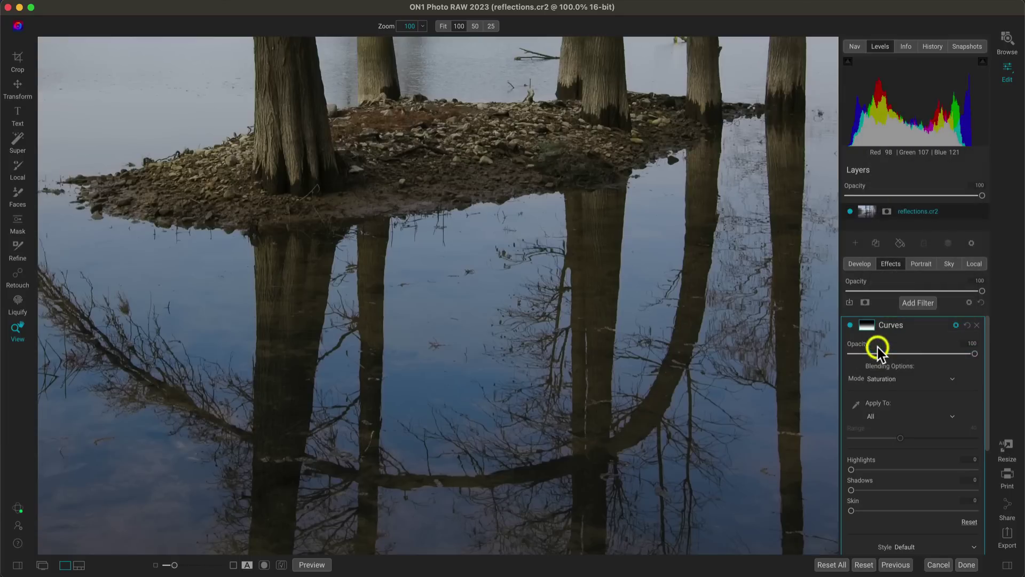
{"action": "left_click", "coordinate": [850, 324]}
{"action": "left_click", "coordinate": [850, 325]}
Steepen the S-curve to 69→13 and 158→213, compare, and fit the photo to view
{"action": "scroll", "coordinate": [919, 386], "scroll_direction": "down", "scroll_amount": 5}
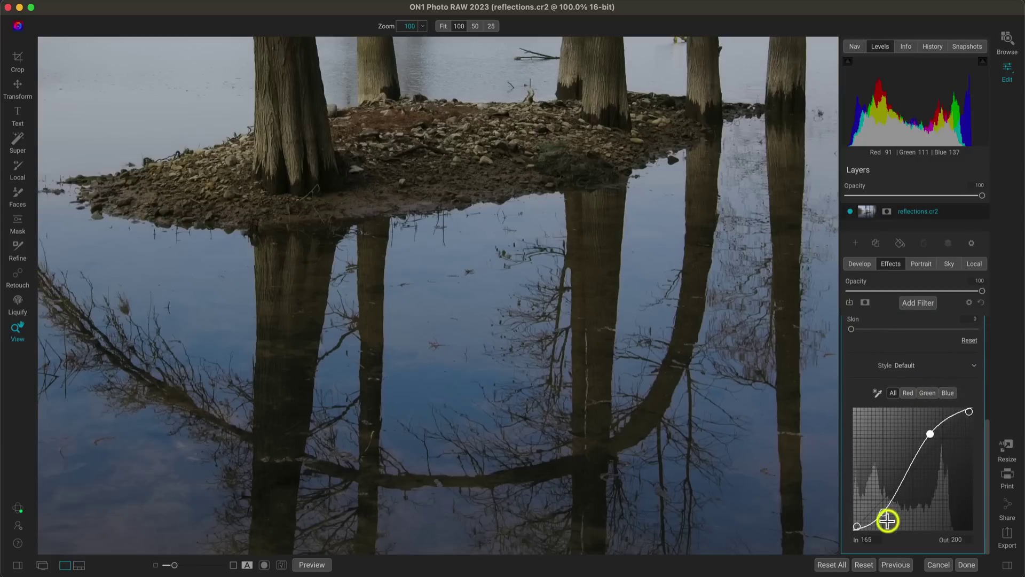
{"action": "left_click_drag", "start_coordinate": [884, 515], "coordinate": [885, 523]}
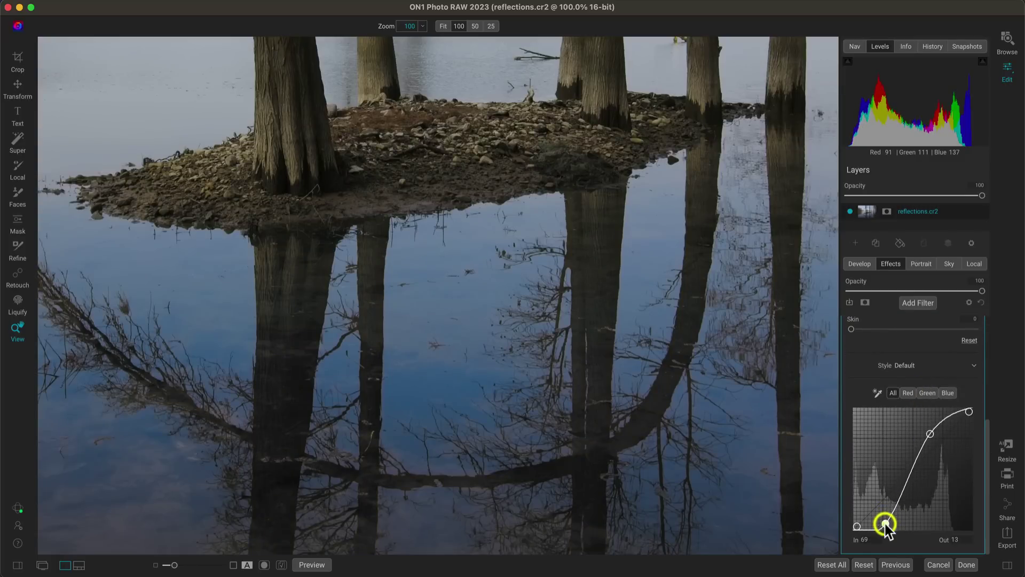
{"action": "left_click_drag", "start_coordinate": [930, 434], "coordinate": [927, 427]}
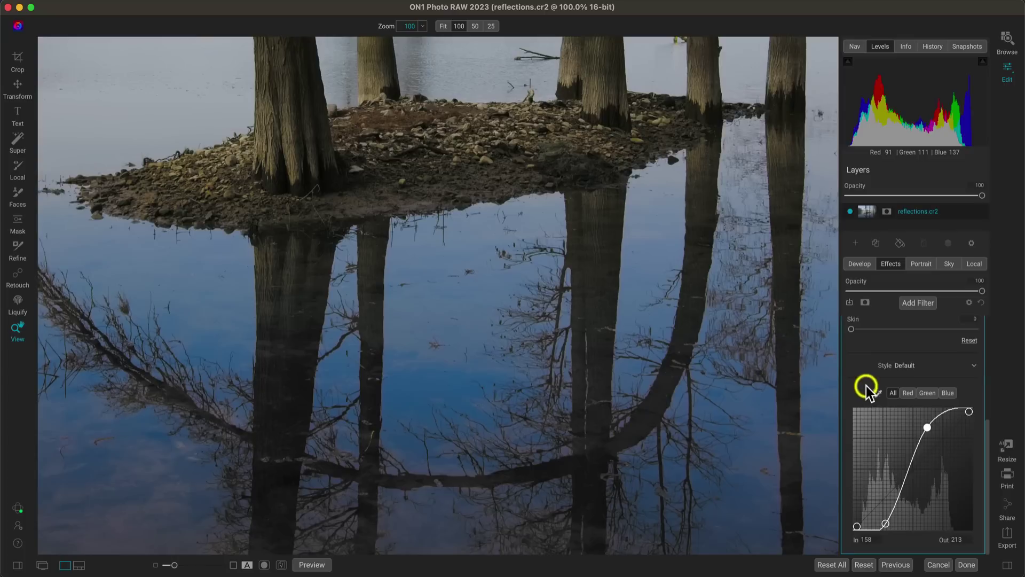
{"action": "scroll", "coordinate": [868, 384], "scroll_direction": "up", "scroll_amount": 5}
{"action": "left_click", "coordinate": [850, 325]}
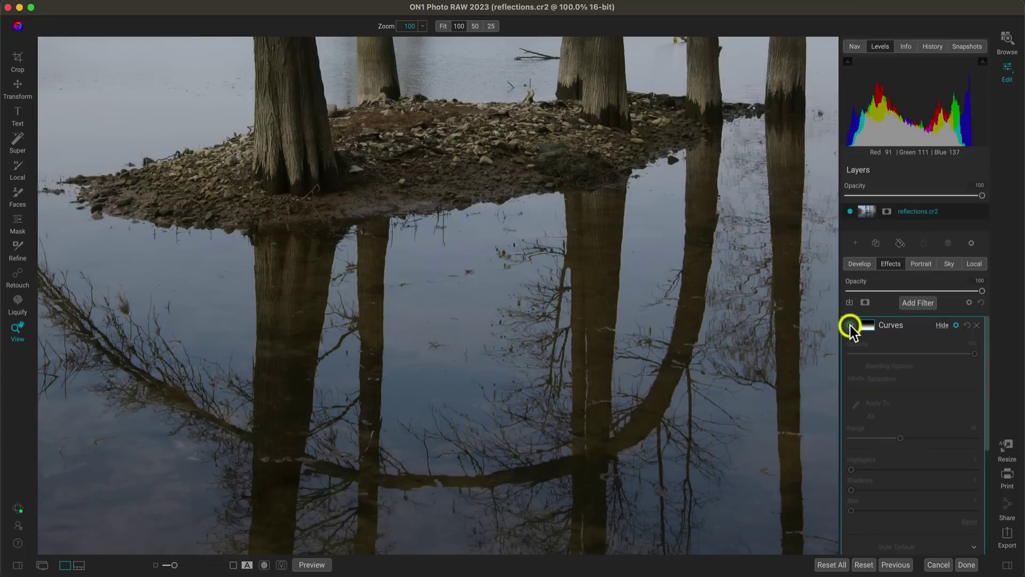
{"action": "left_click", "coordinate": [850, 325]}
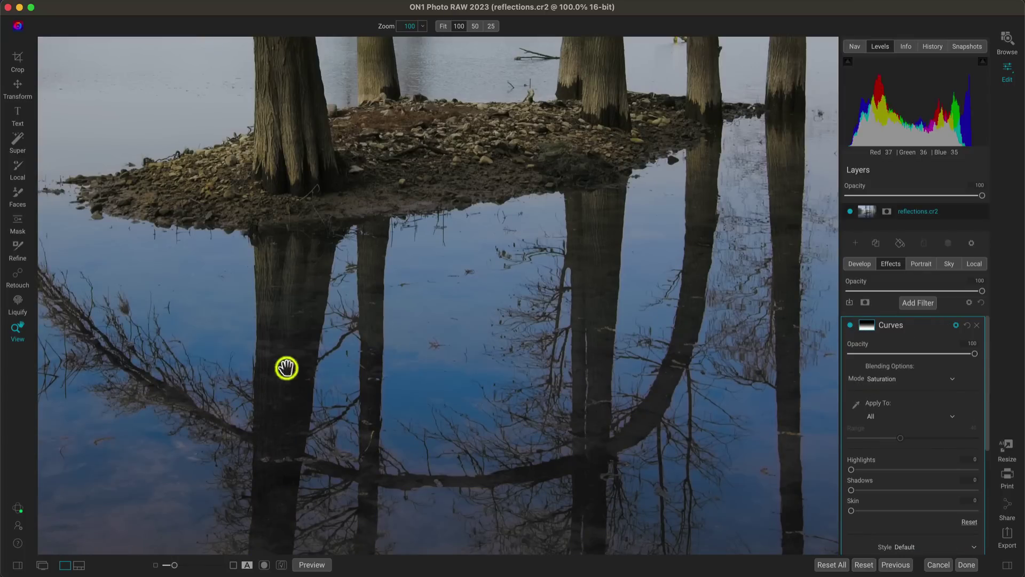
{"action": "key", "text": "super+0"}
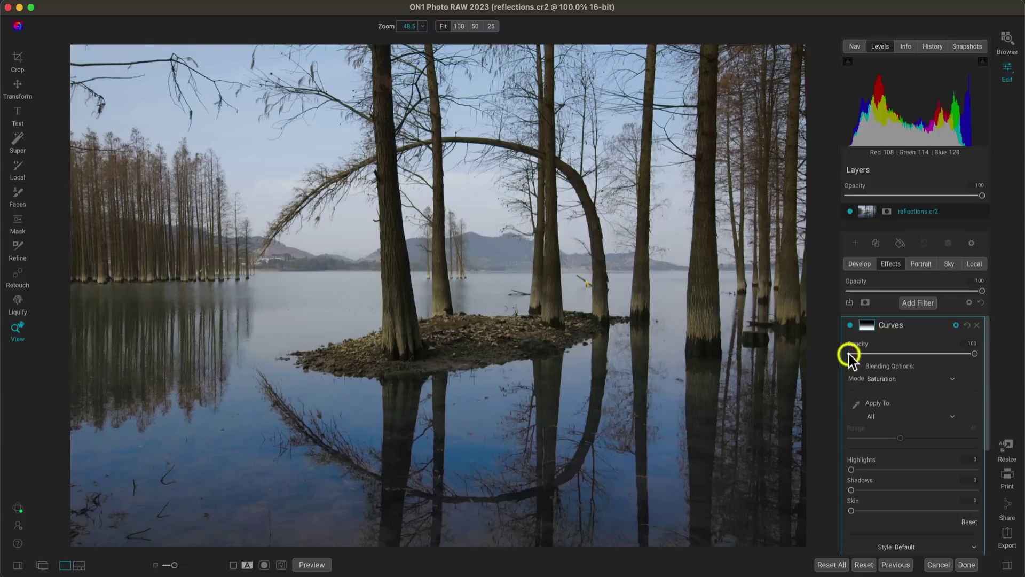
Compare Luminosity and Saturation on the whole photo, then set Curves to Normal and collapse Blending Options
{"action": "left_click", "coordinate": [850, 324]}
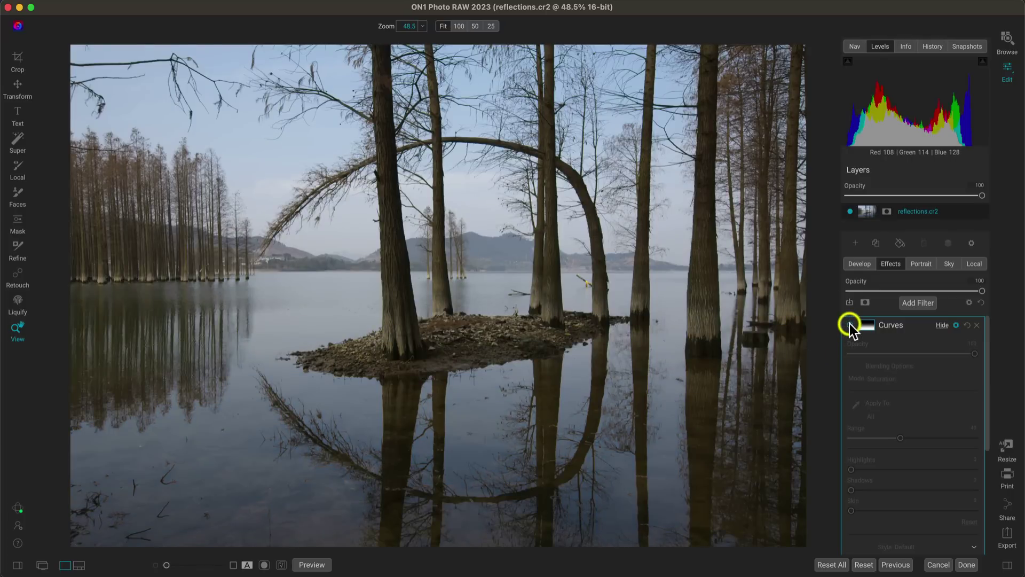
{"action": "left_click", "coordinate": [850, 324]}
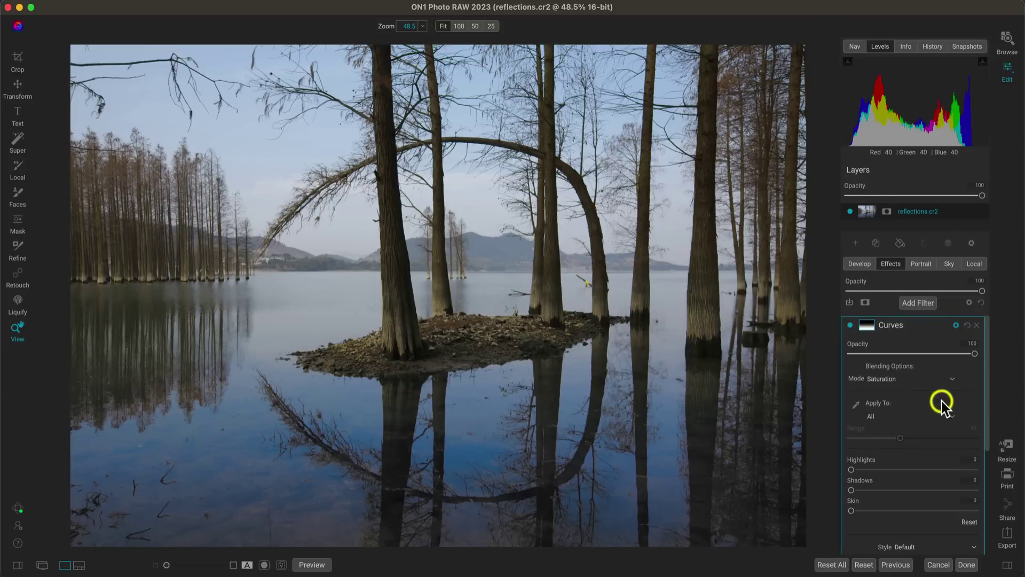
{"action": "left_click", "coordinate": [949, 379]}
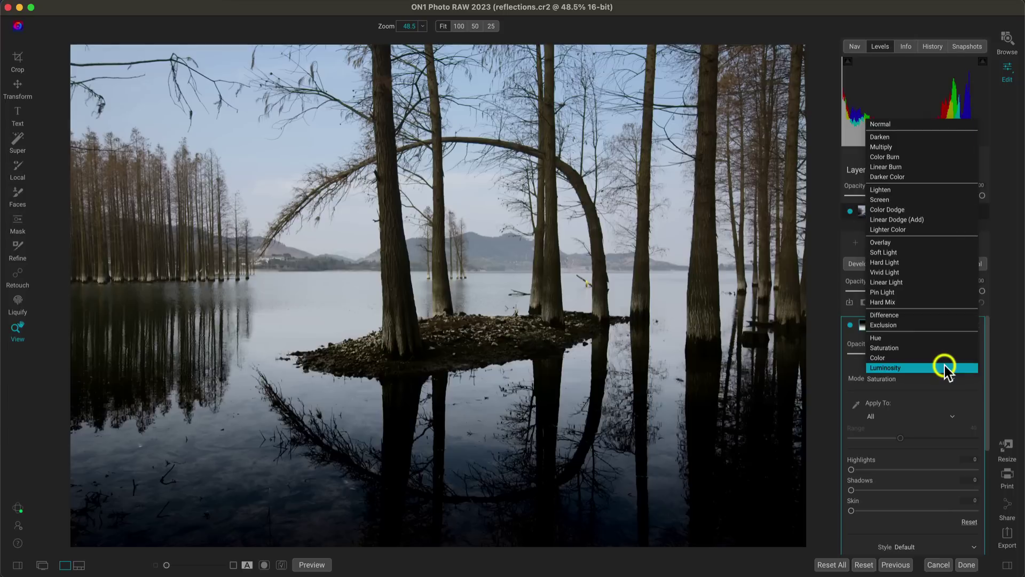
{"action": "left_click", "coordinate": [944, 366]}
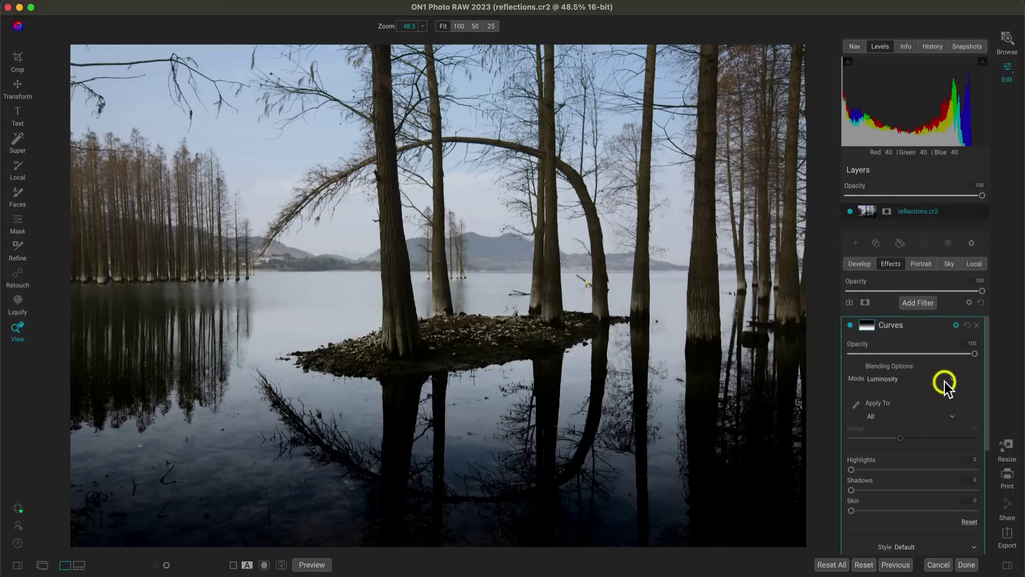
{"action": "left_click", "coordinate": [904, 380]}
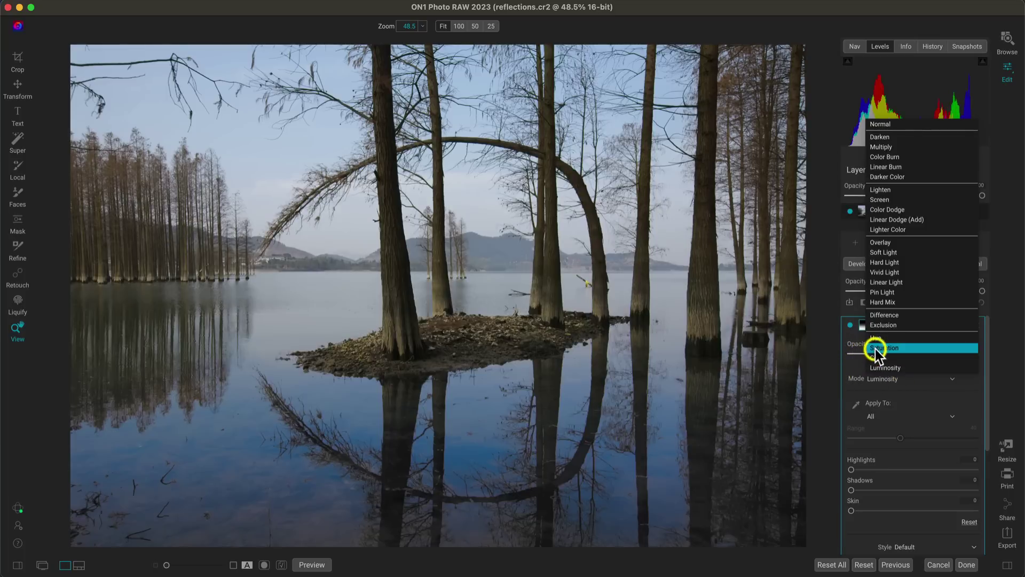
{"action": "left_click", "coordinate": [876, 347]}
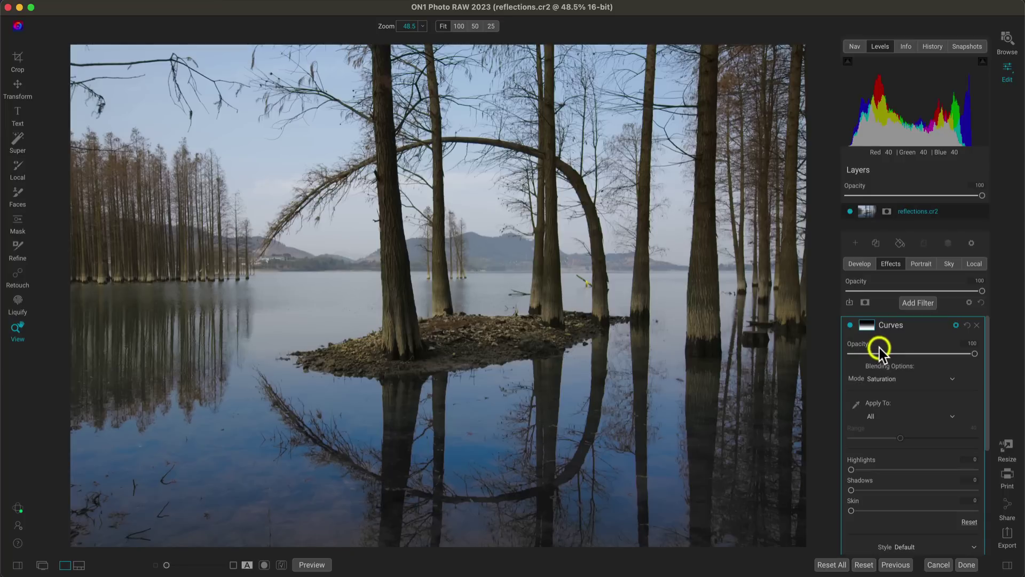
{"action": "left_click", "coordinate": [918, 376]}
{"action": "left_click", "coordinate": [878, 124]}
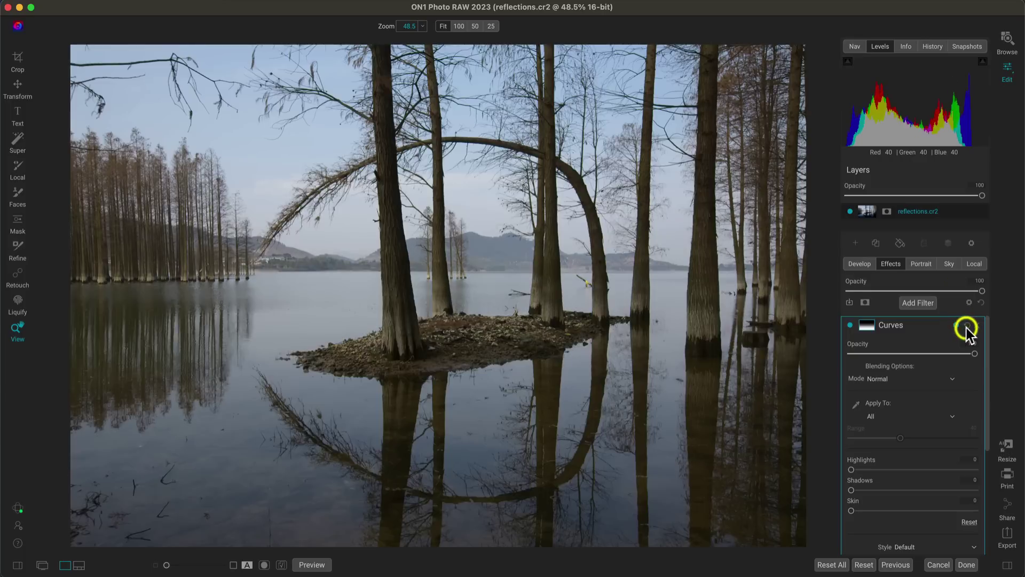
{"action": "left_click", "coordinate": [957, 325]}
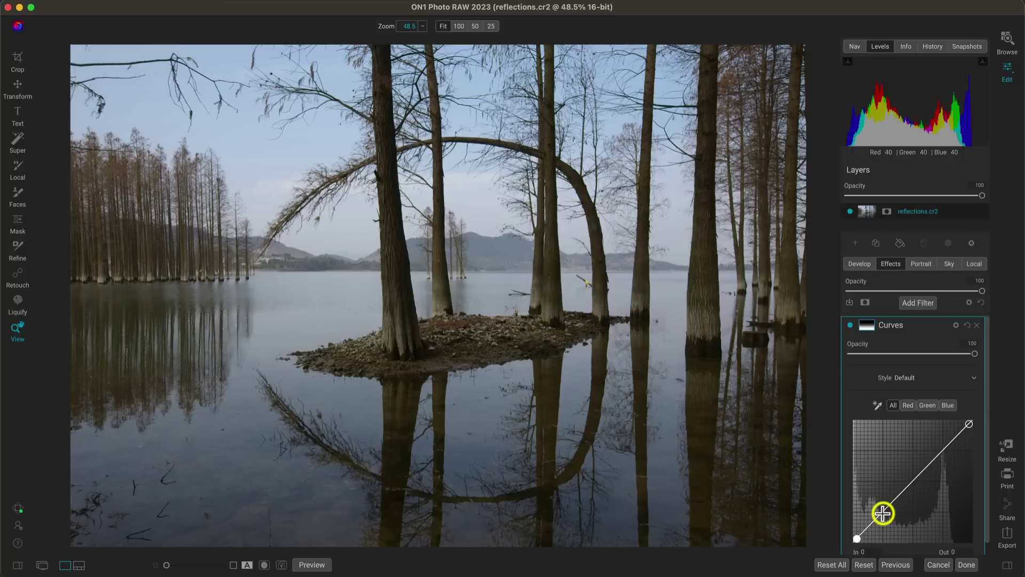
Raise a midtone curve point to brighten the reflections and compare
{"action": "left_click_drag", "start_coordinate": [883, 513], "coordinate": [909, 464]}
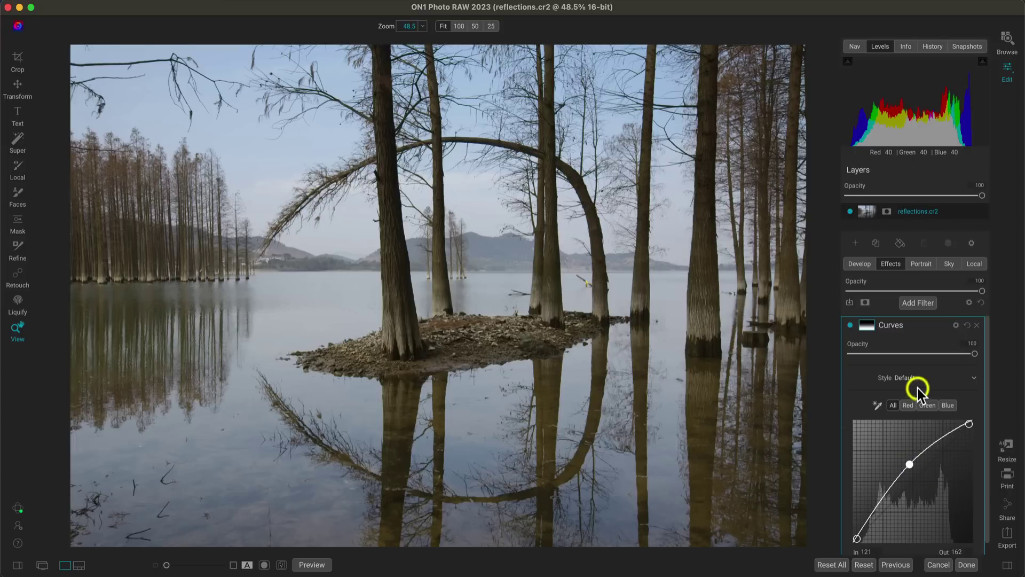
{"action": "left_click", "coordinate": [850, 325]}
{"action": "left_click", "coordinate": [850, 325]}
Pull a low point down to deepen shadows, compare, then reset the curve to a straight line
{"action": "left_click", "coordinate": [881, 501]}
{"action": "mouse_move", "coordinate": [880, 500]}
{"action": "left_mouse_down"}
{"action": "mouse_move", "coordinate": [866, 526]}
{"action": "mouse_move", "coordinate": [878, 512]}
{"action": "left_mouse_up"}
{"action": "left_click", "coordinate": [851, 326]}
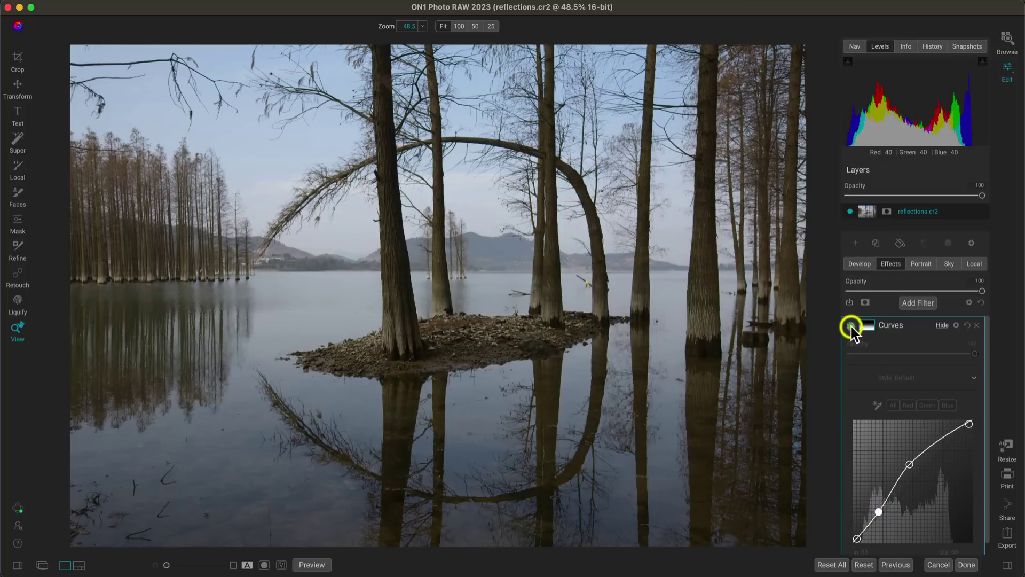
{"action": "left_click", "coordinate": [851, 325]}
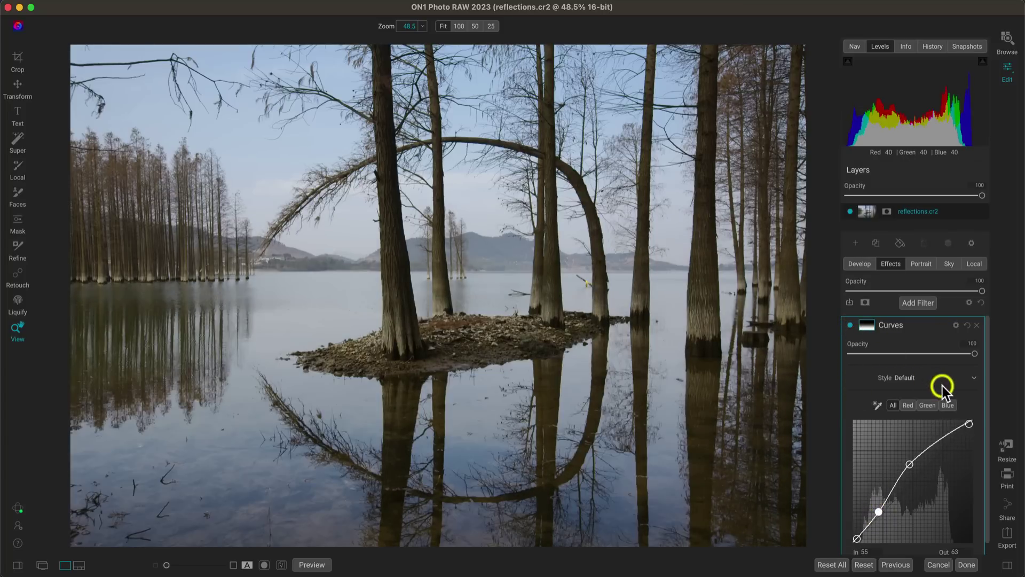
{"action": "left_click", "coordinate": [967, 325]}
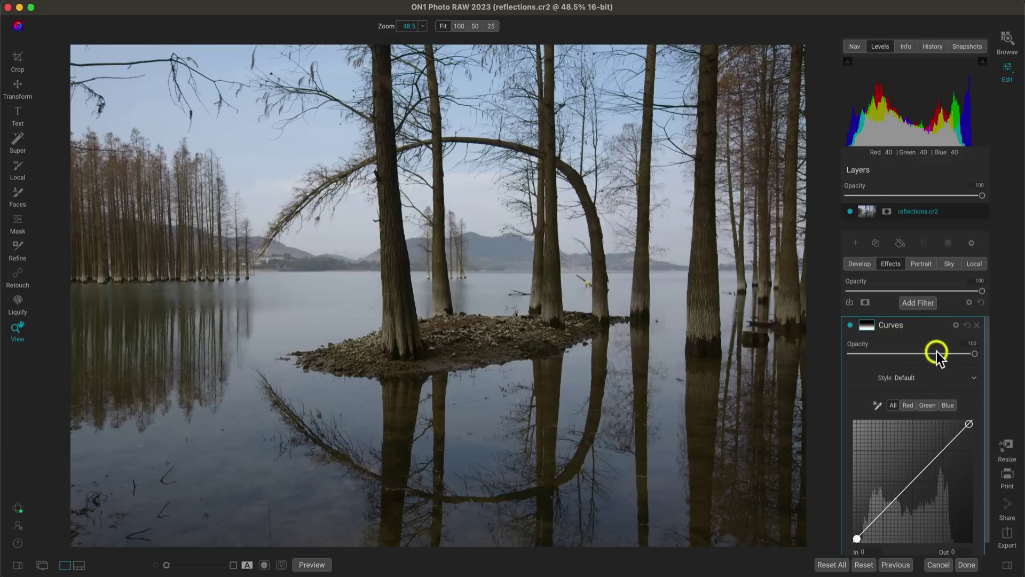